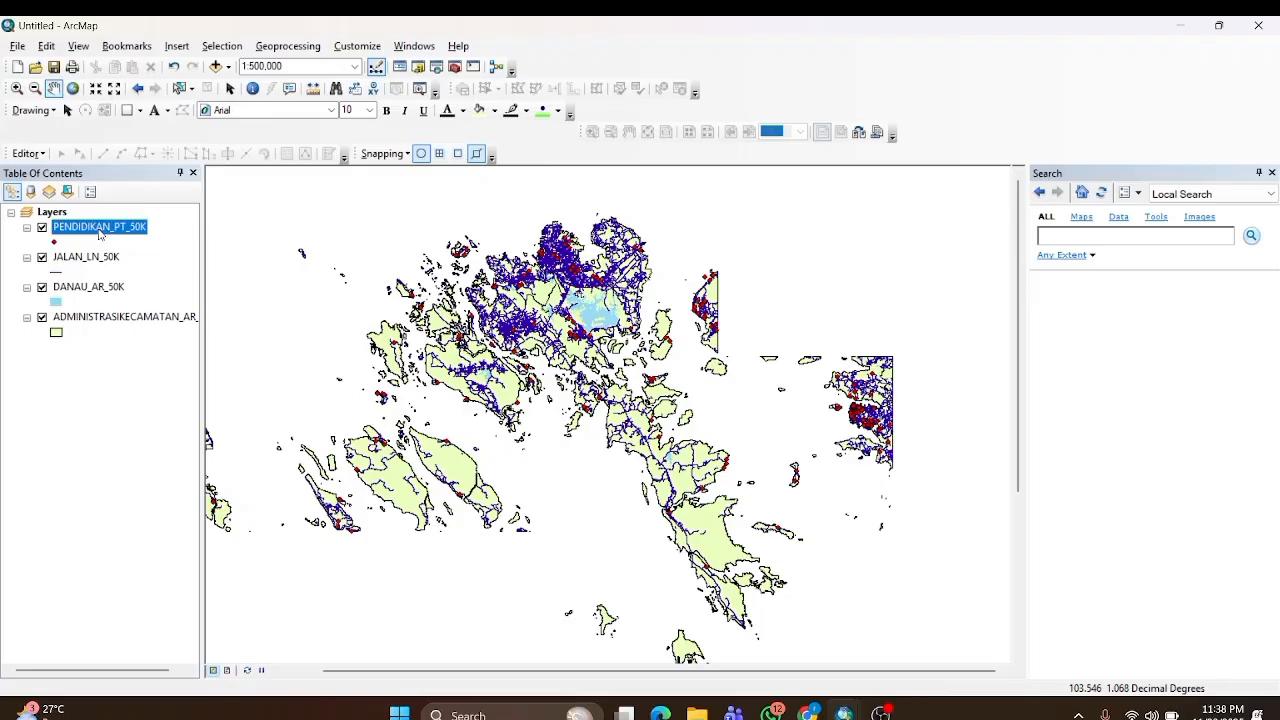
Open the attribute table of the PENDIDIKAN_PT_50K layer and start a Select By Attributes query on it.
key(Up)
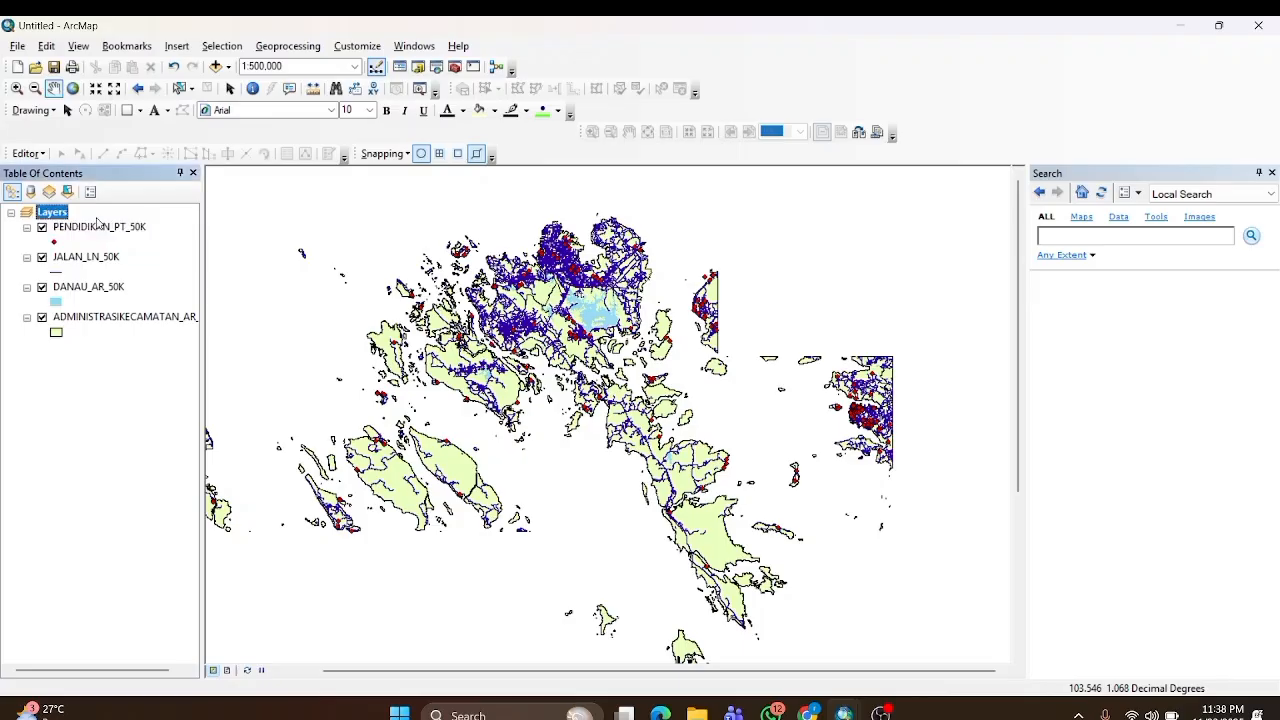
right_click(98, 229)
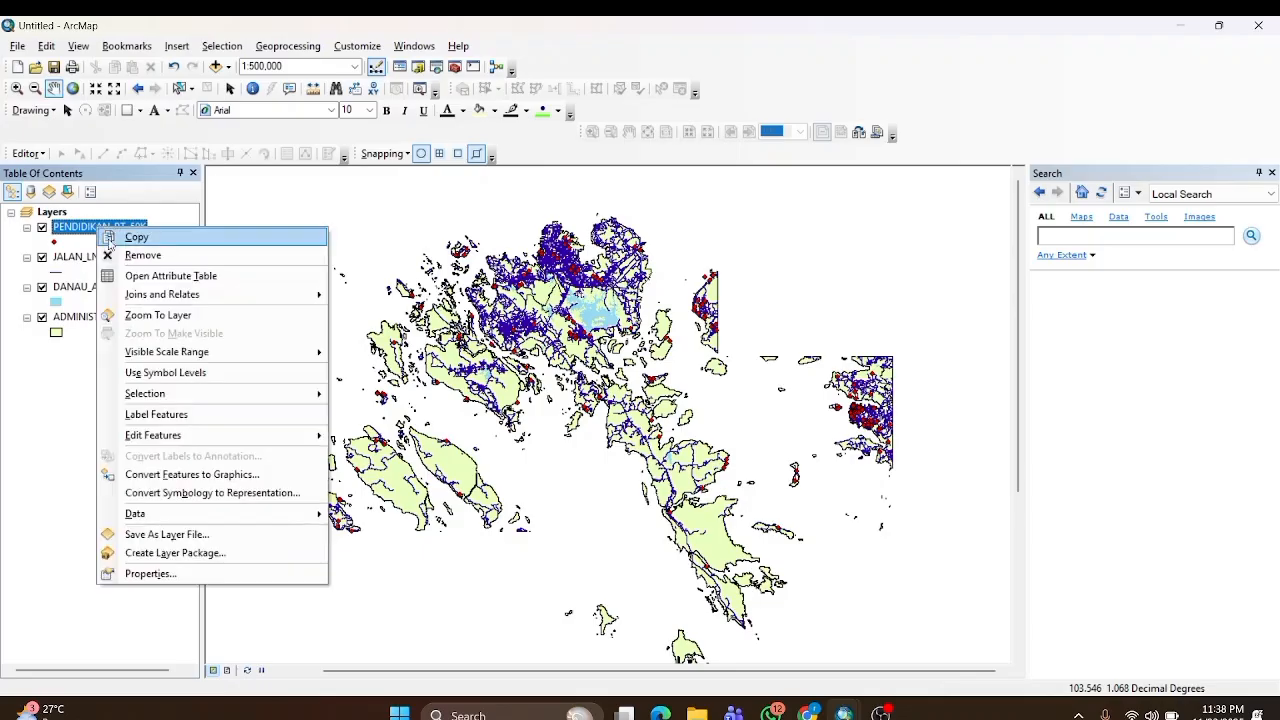
click(138, 275)
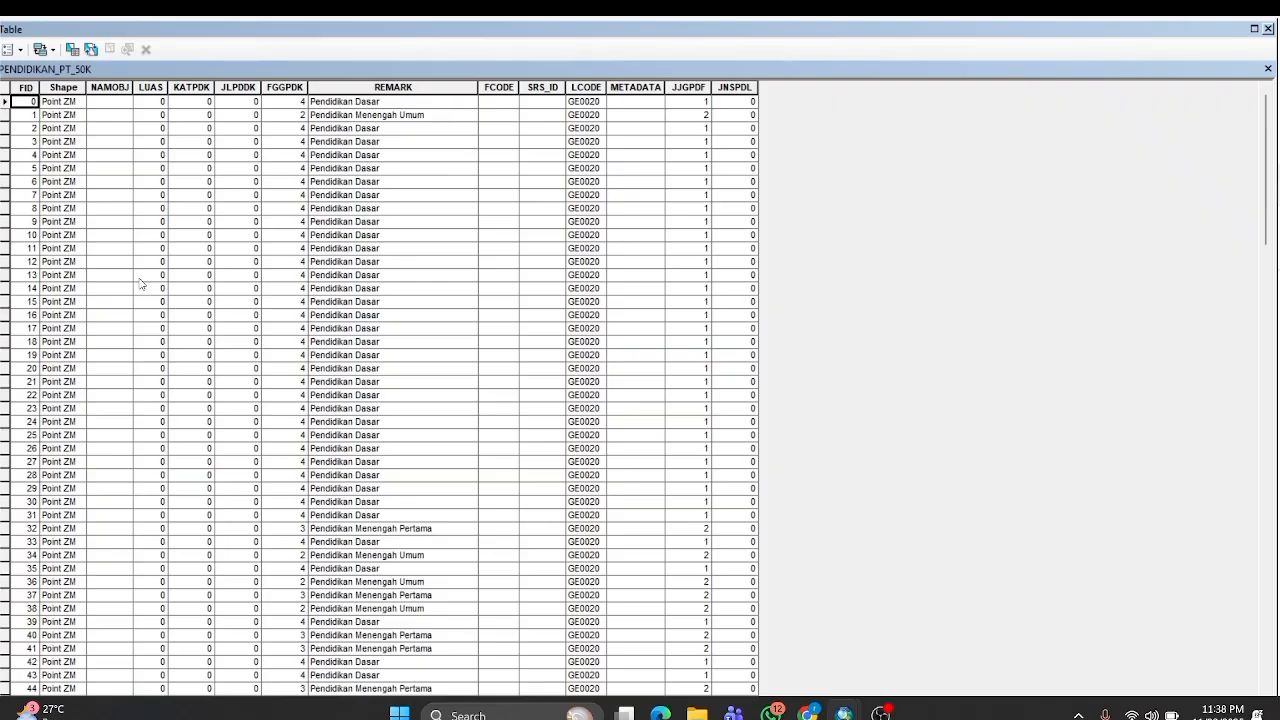
click(18, 50)
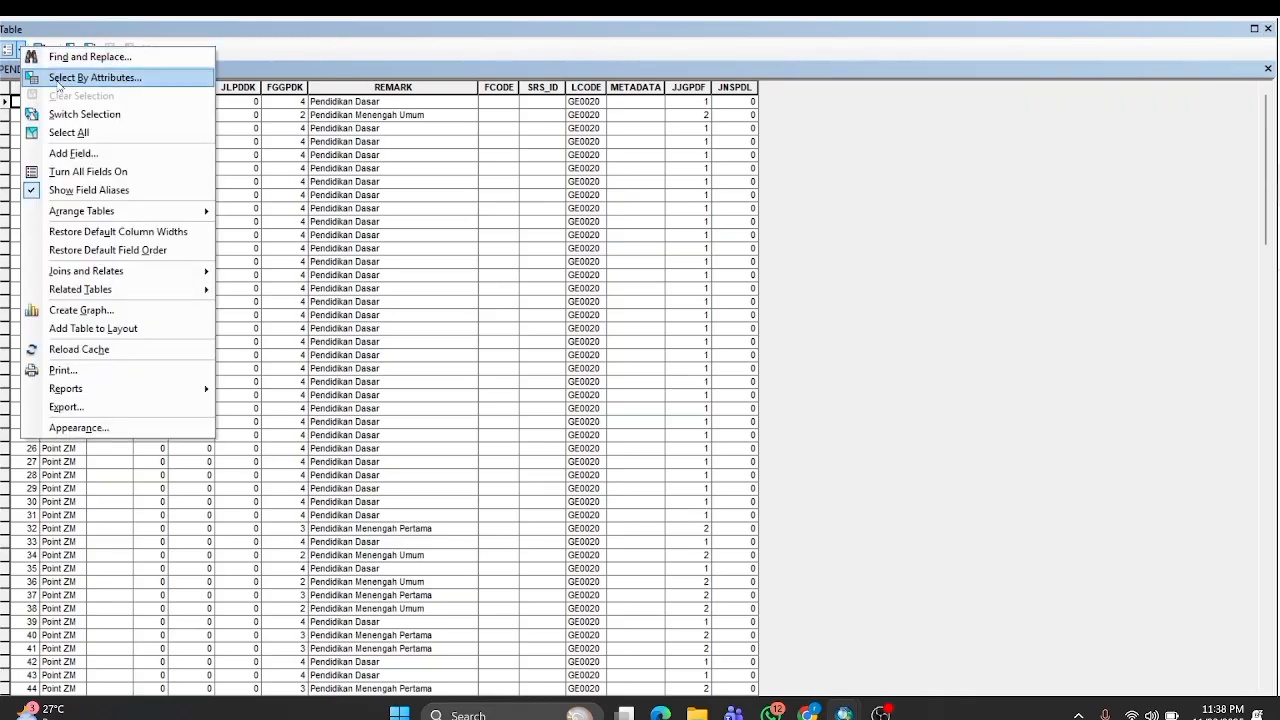
click(63, 78)
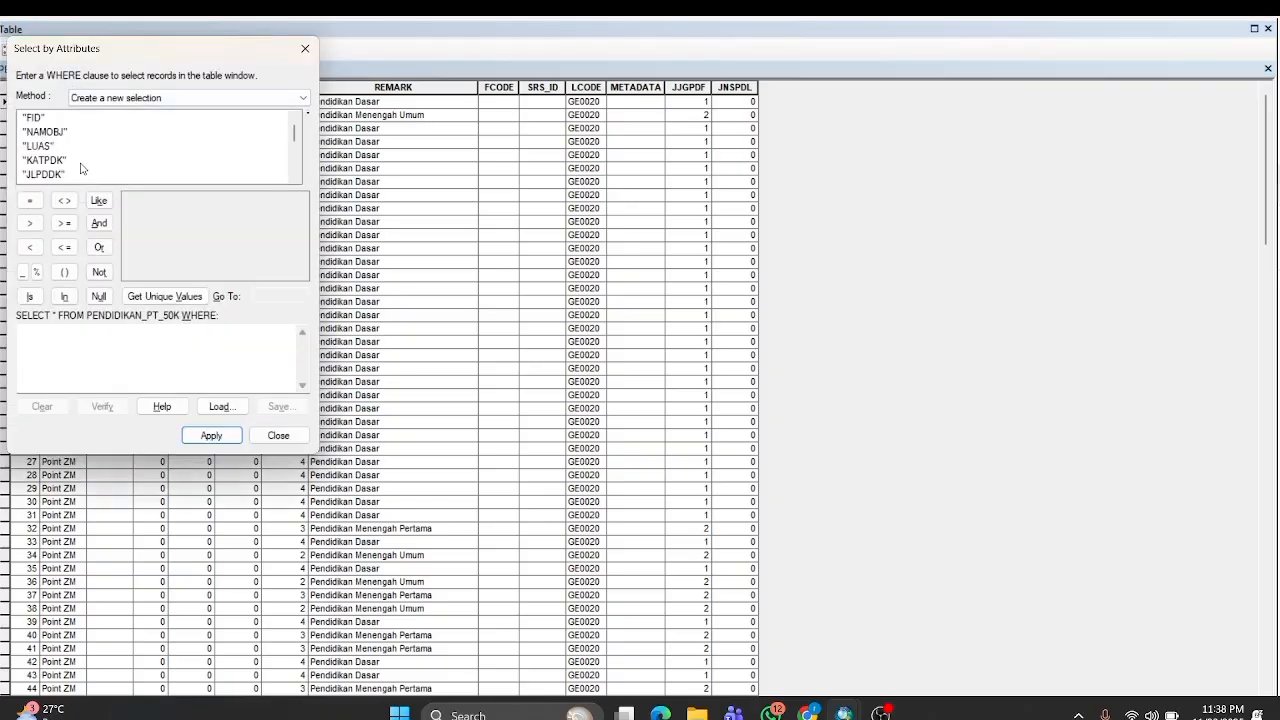
Build the selection expression "REMARK" = 'Pendidikan Dasar' from the field's unique values.
scroll(34, 140, down, 5)
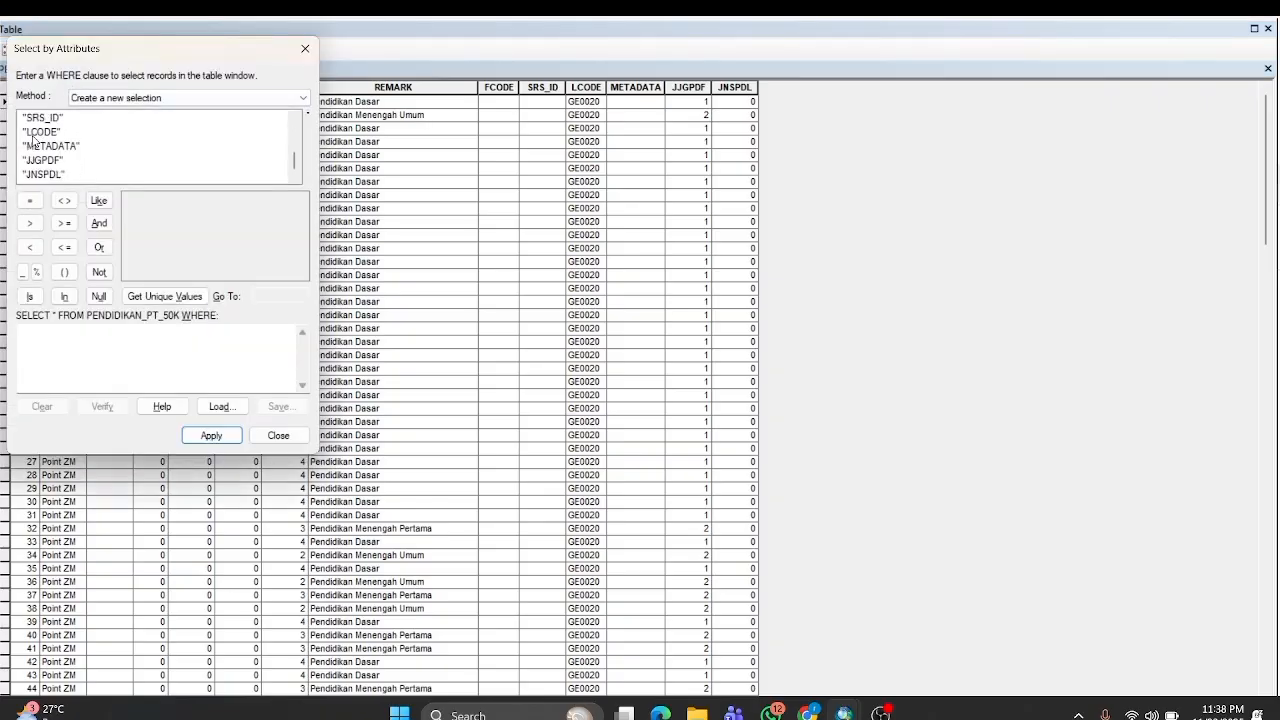
scroll(34, 140, up, 1)
scroll(34, 140, down, 1)
scroll(34, 140, up, 5)
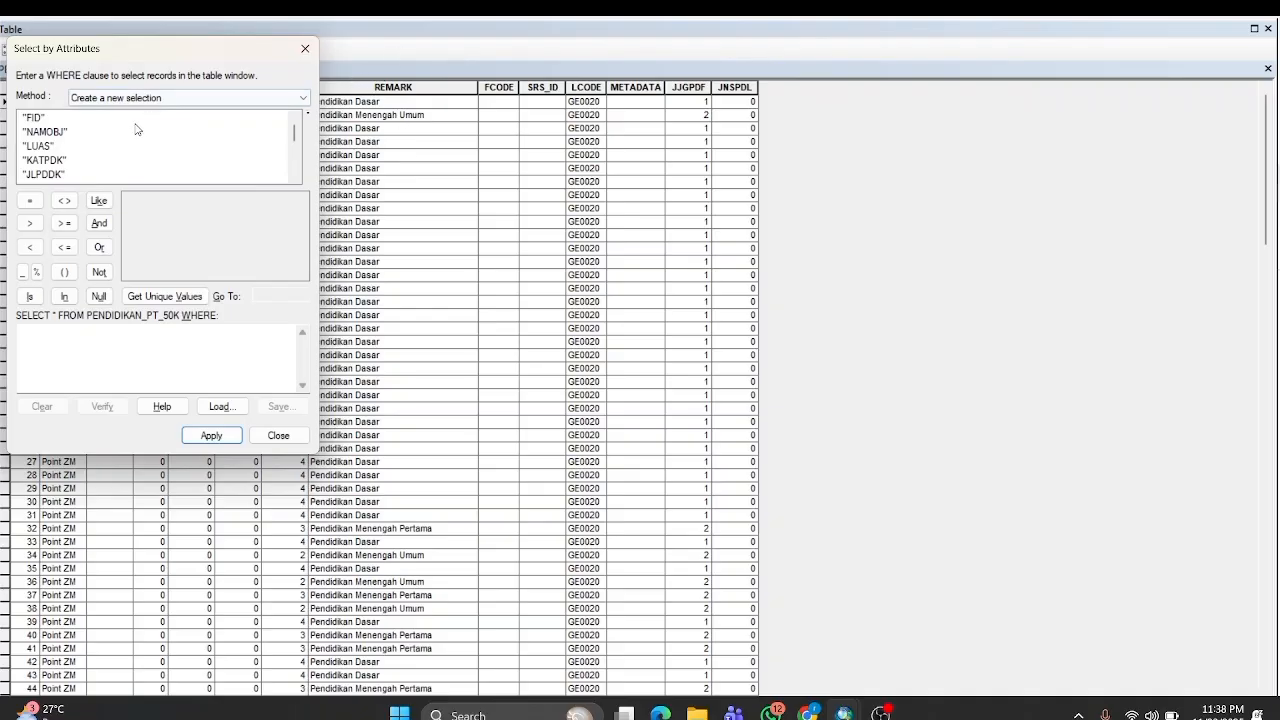
scroll(40, 178, down, 3)
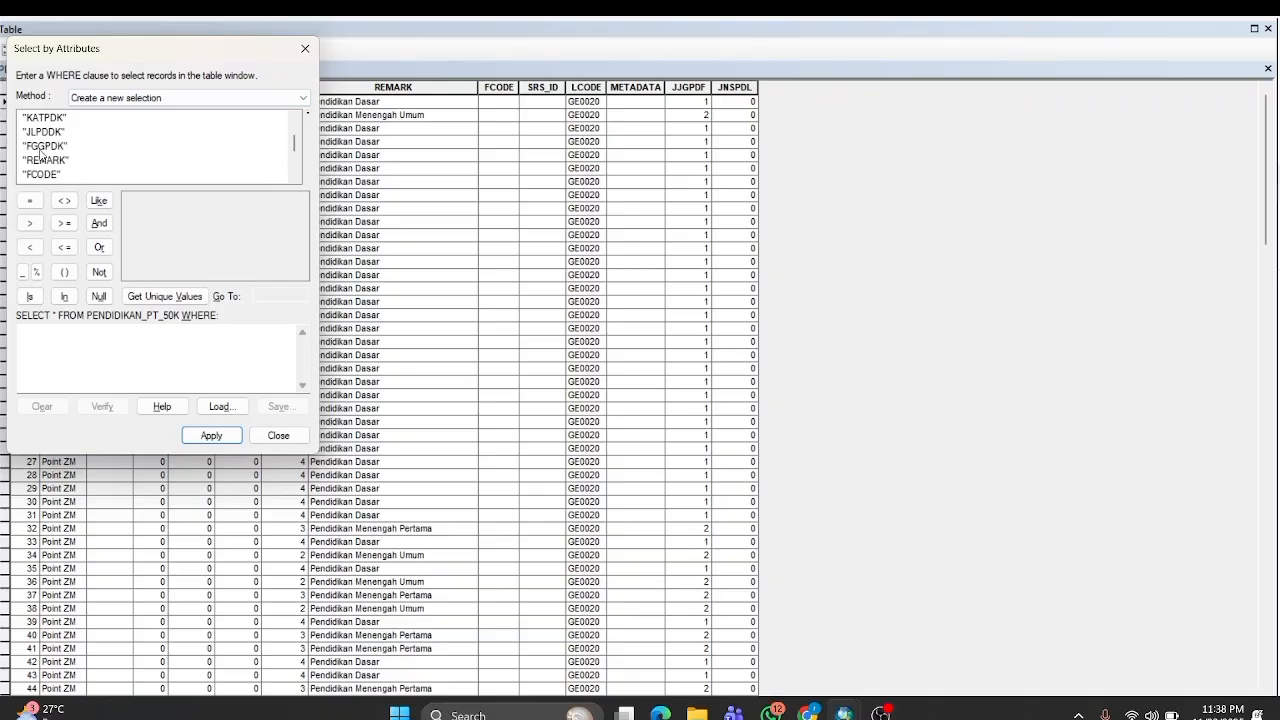
double_click(45, 160)
click(30, 200)
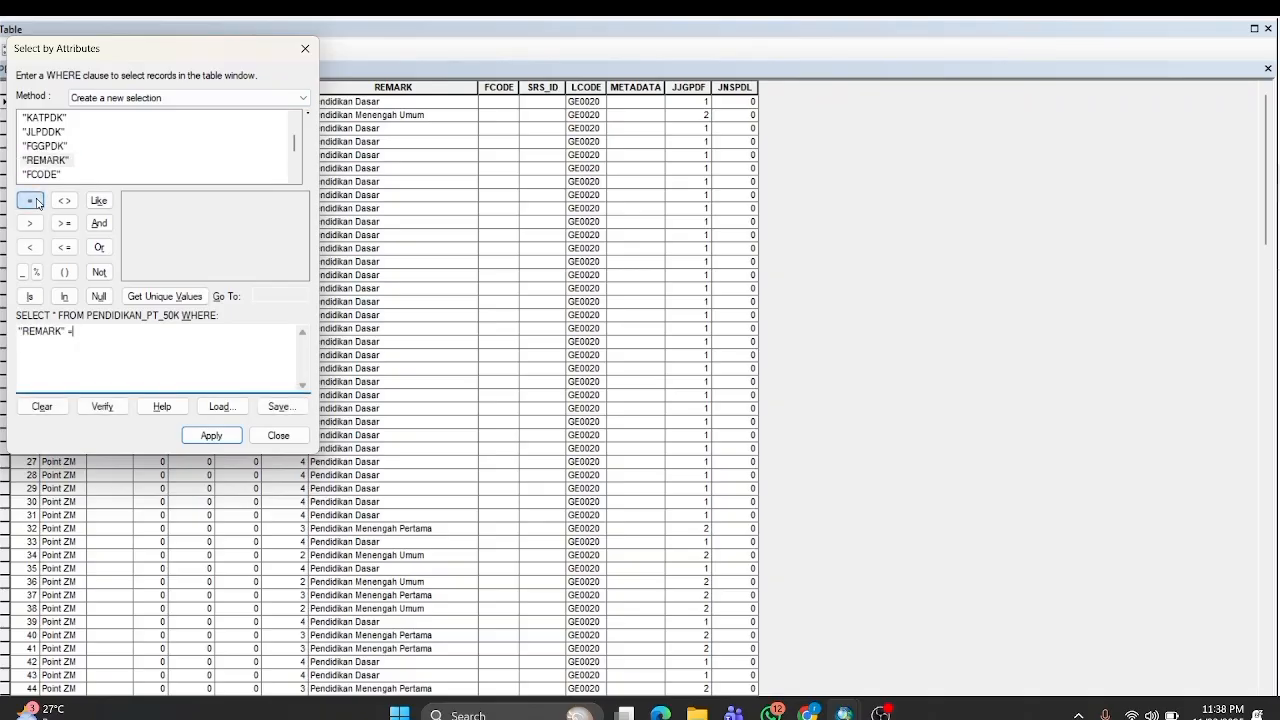
click(172, 306)
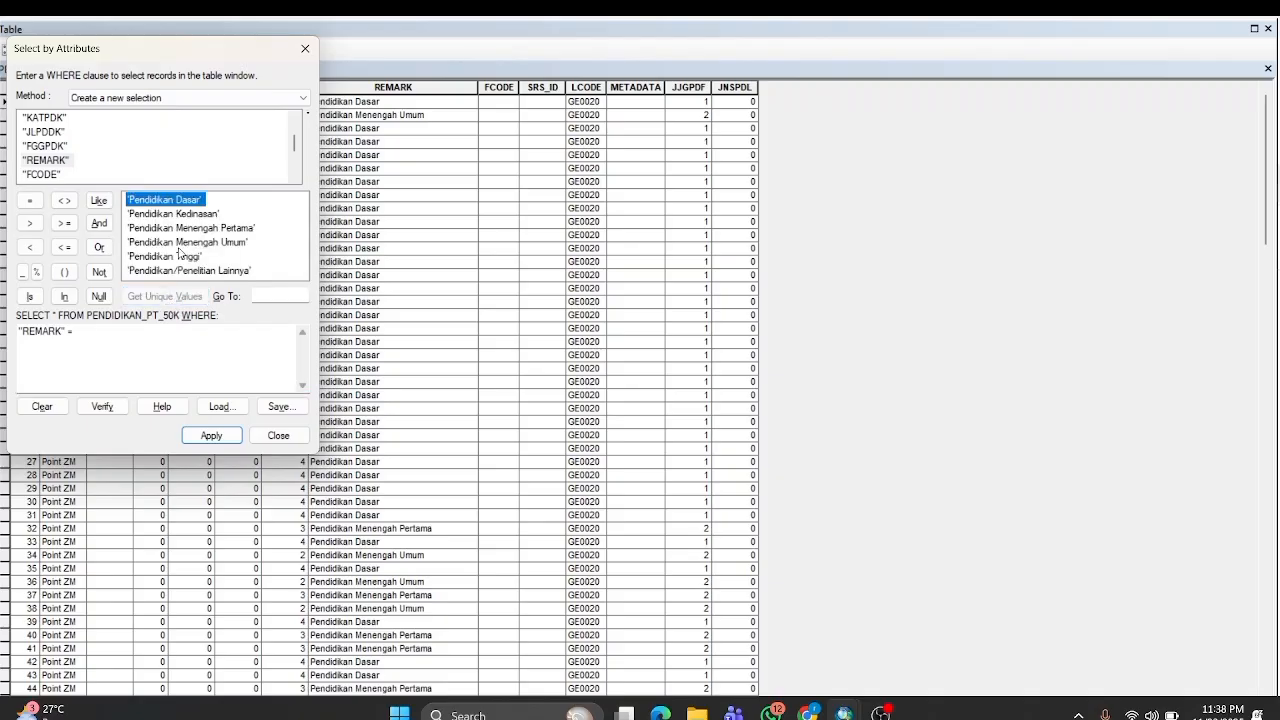
double_click(187, 204)
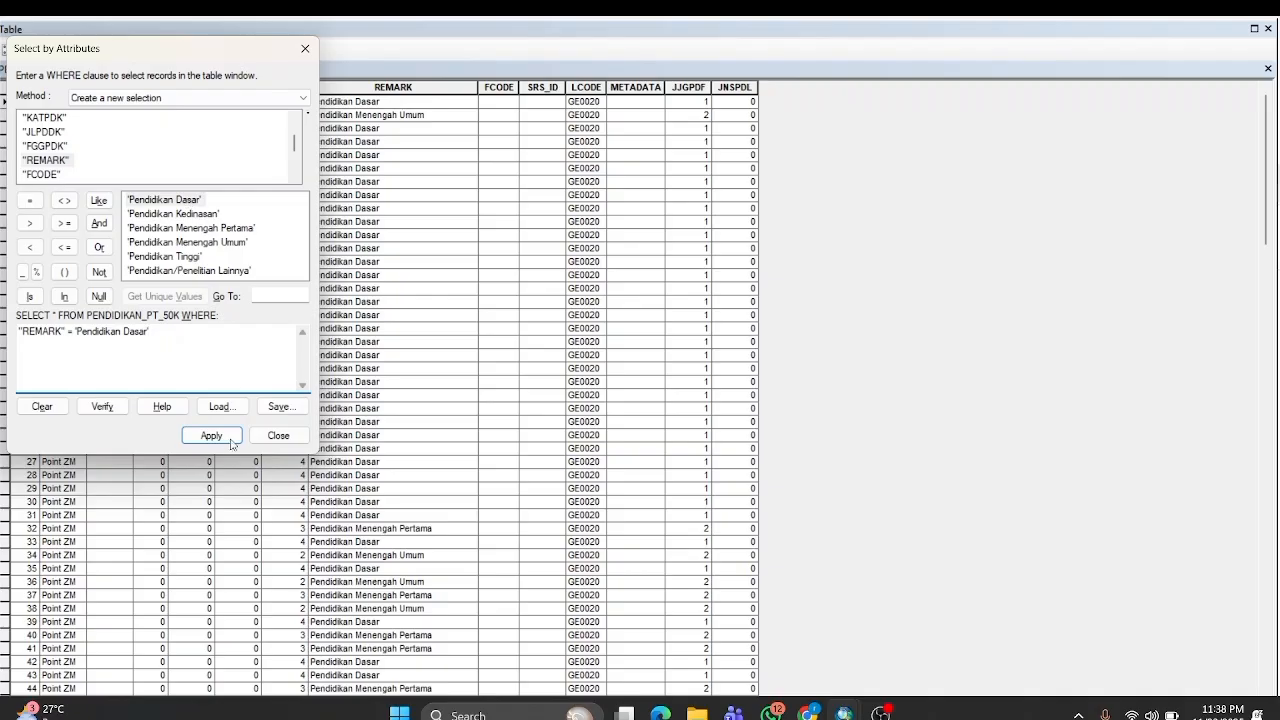
Verify the query expression and apply it to select the matching education records.
click(104, 407)
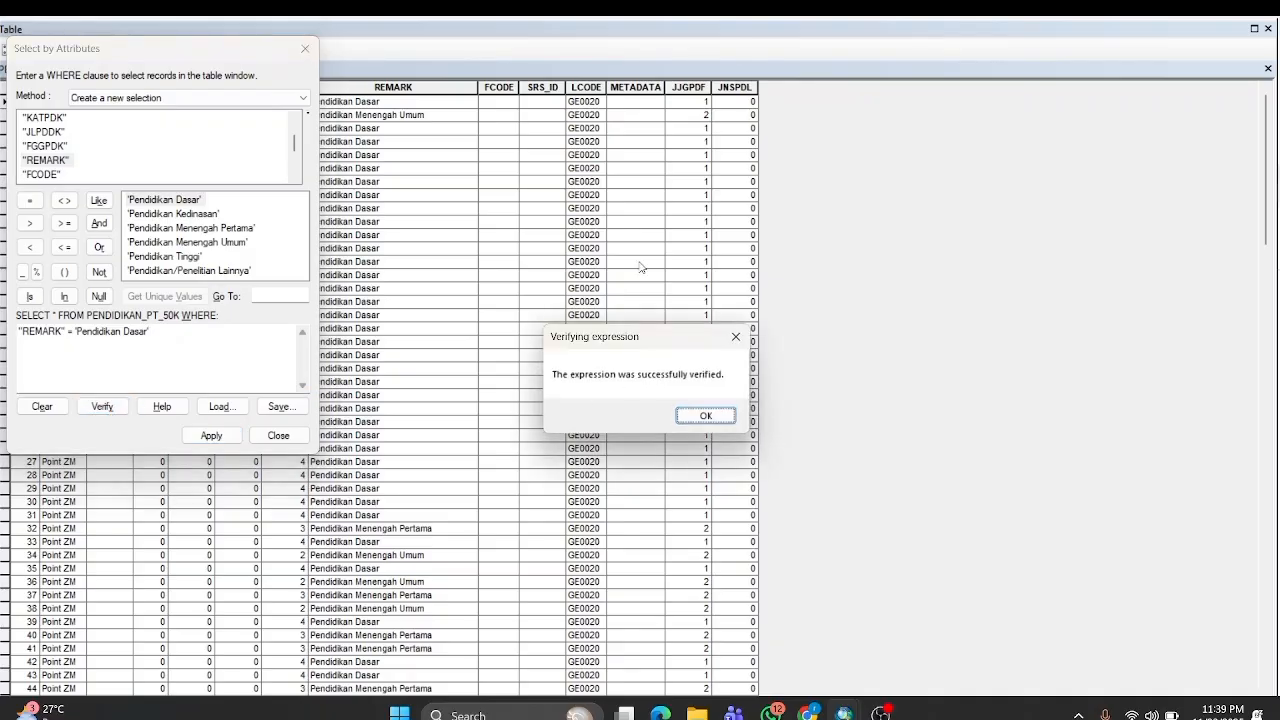
click(703, 415)
click(219, 437)
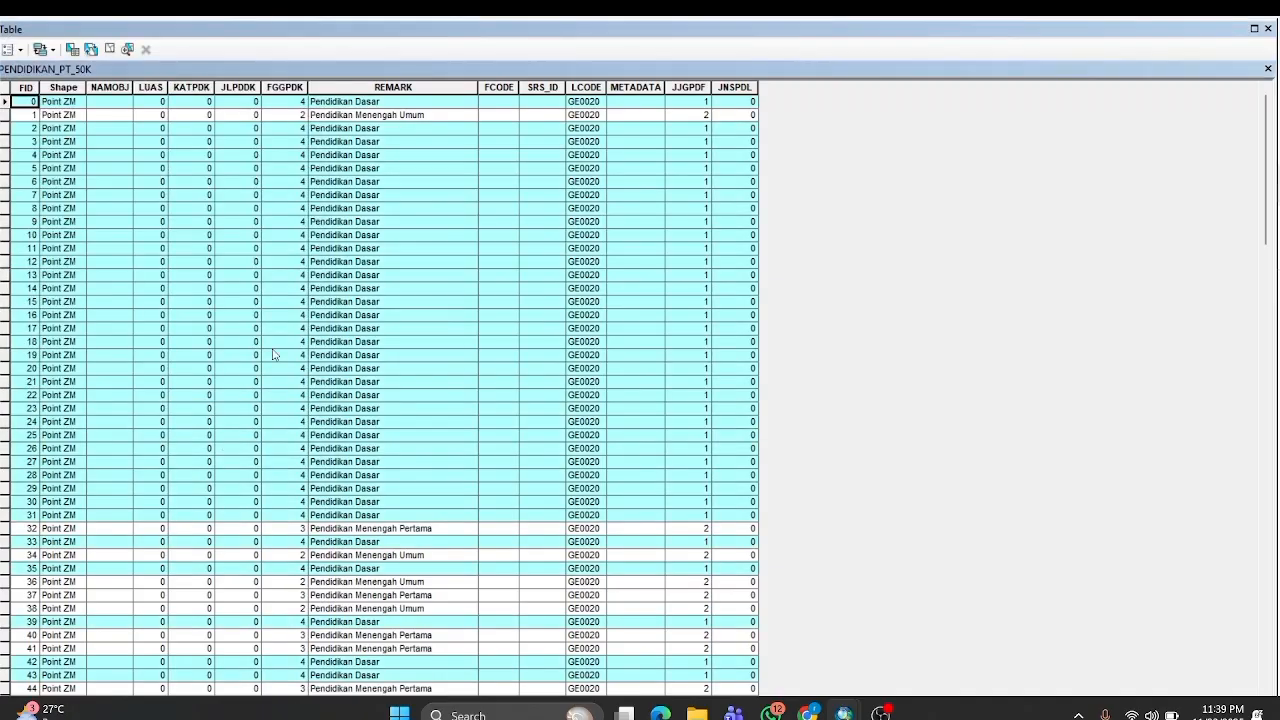
Look through the PENDIDIKAN_PT_50K table to check which records are selected by their REMARK value.
scroll(273, 354, down, 6)
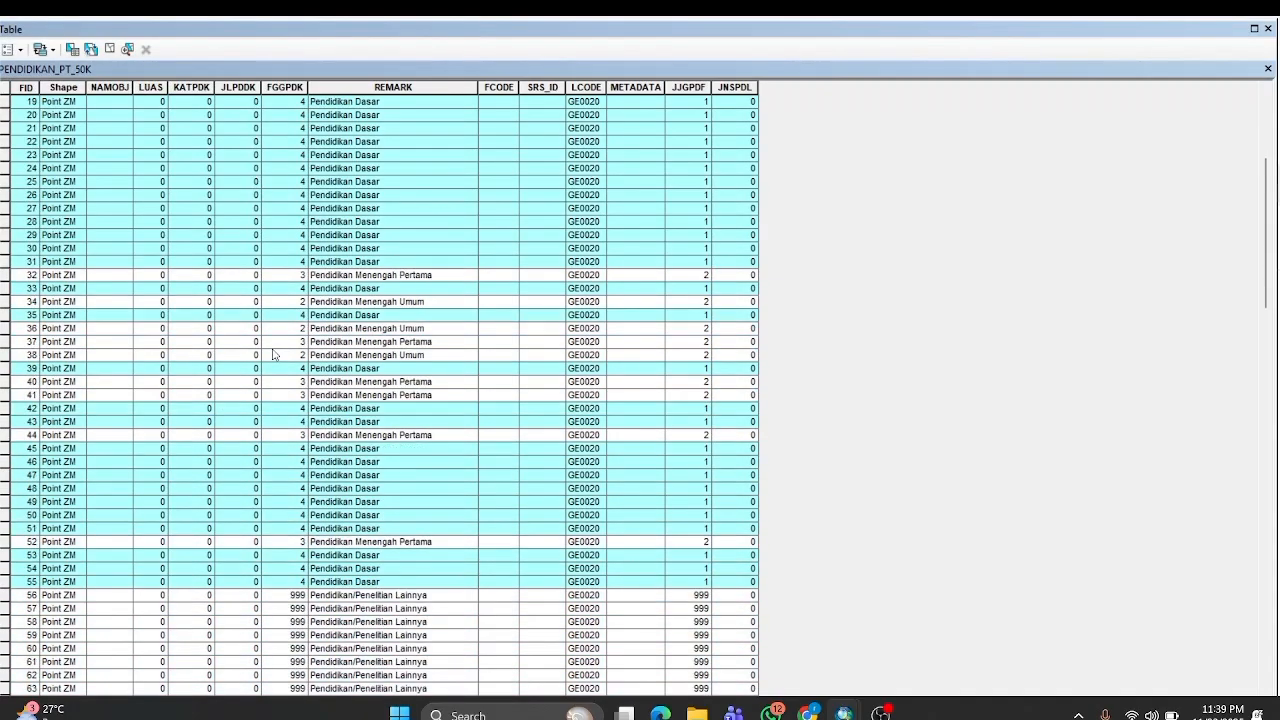
scroll(273, 354, down, 14)
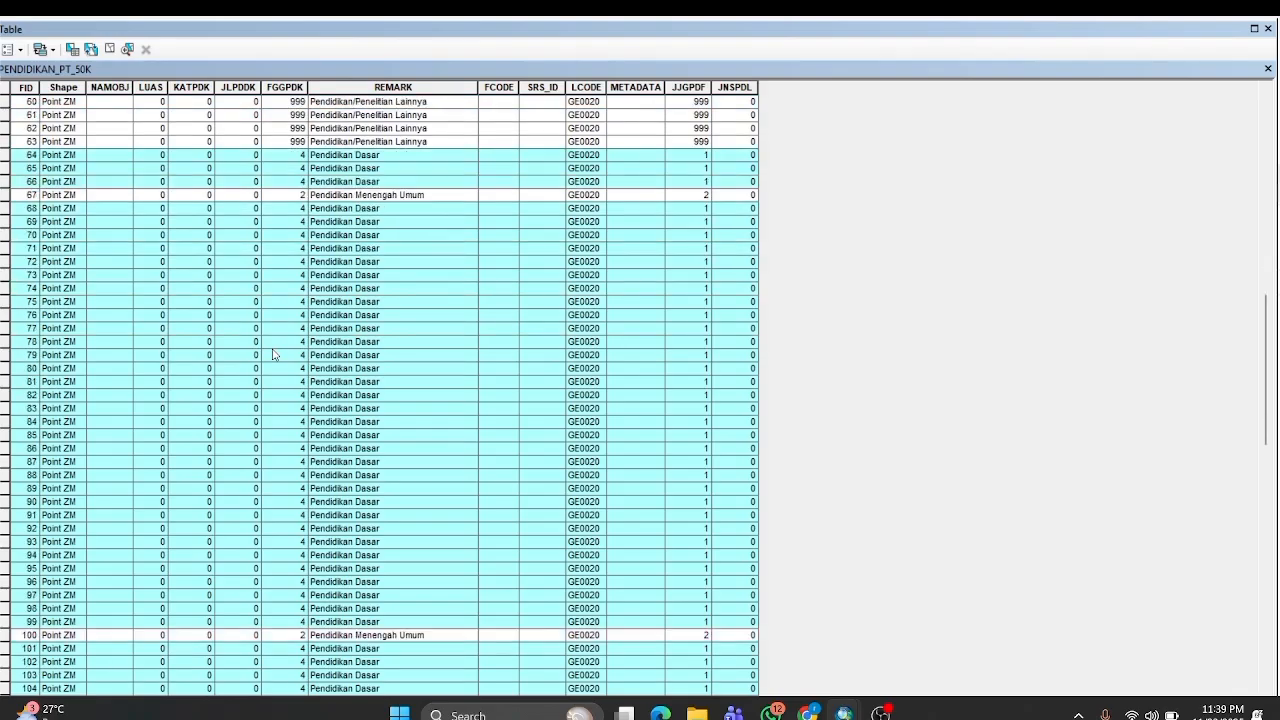
scroll(273, 354, down, 11)
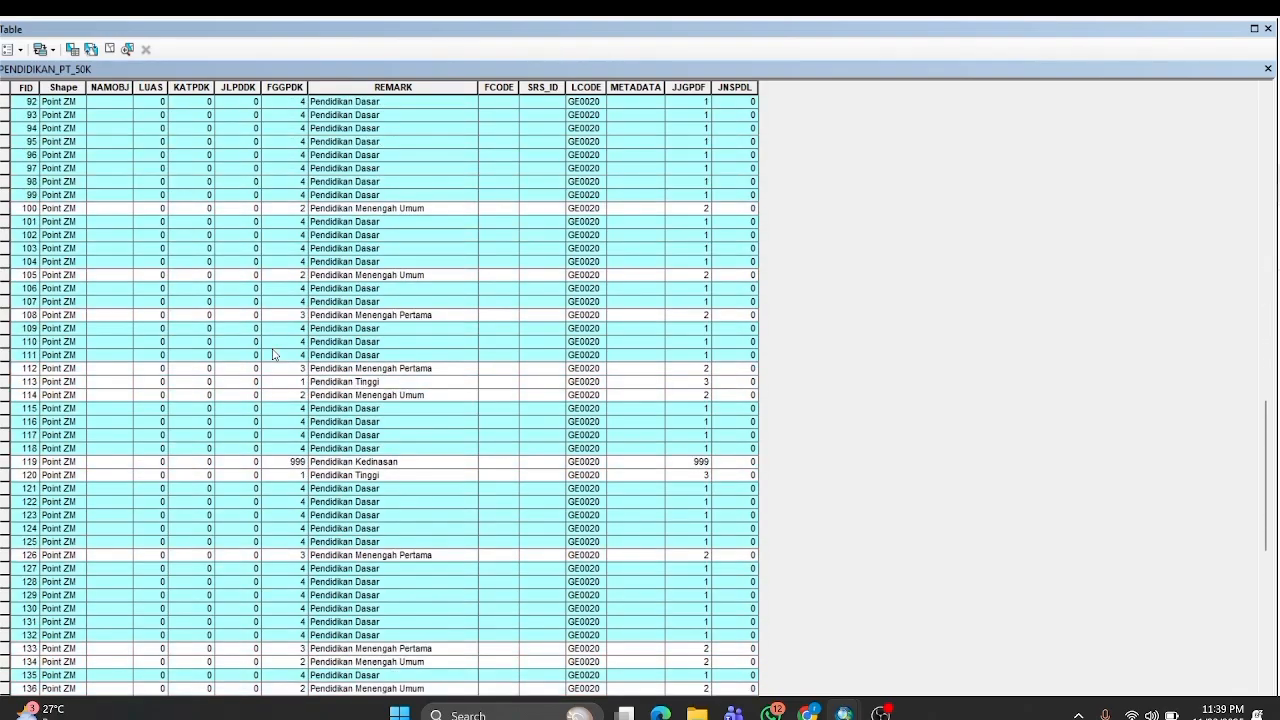
scroll(273, 354, up, 13)
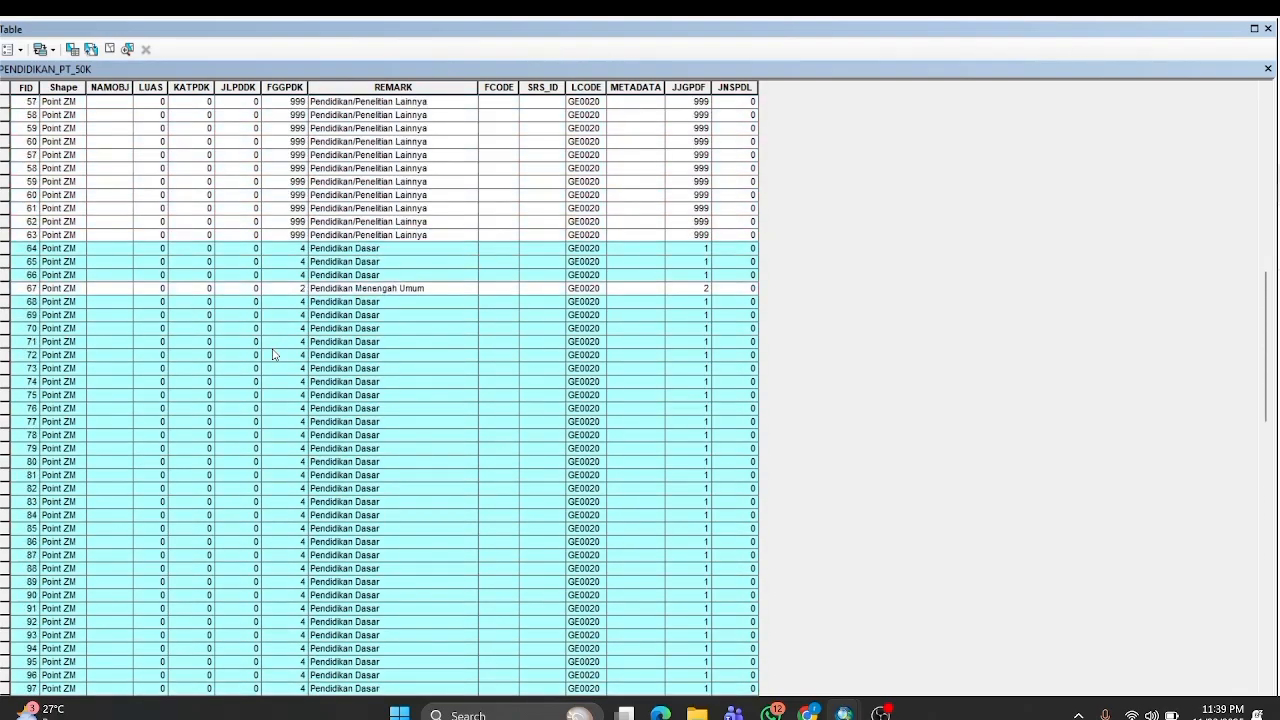
scroll(273, 354, up, 17)
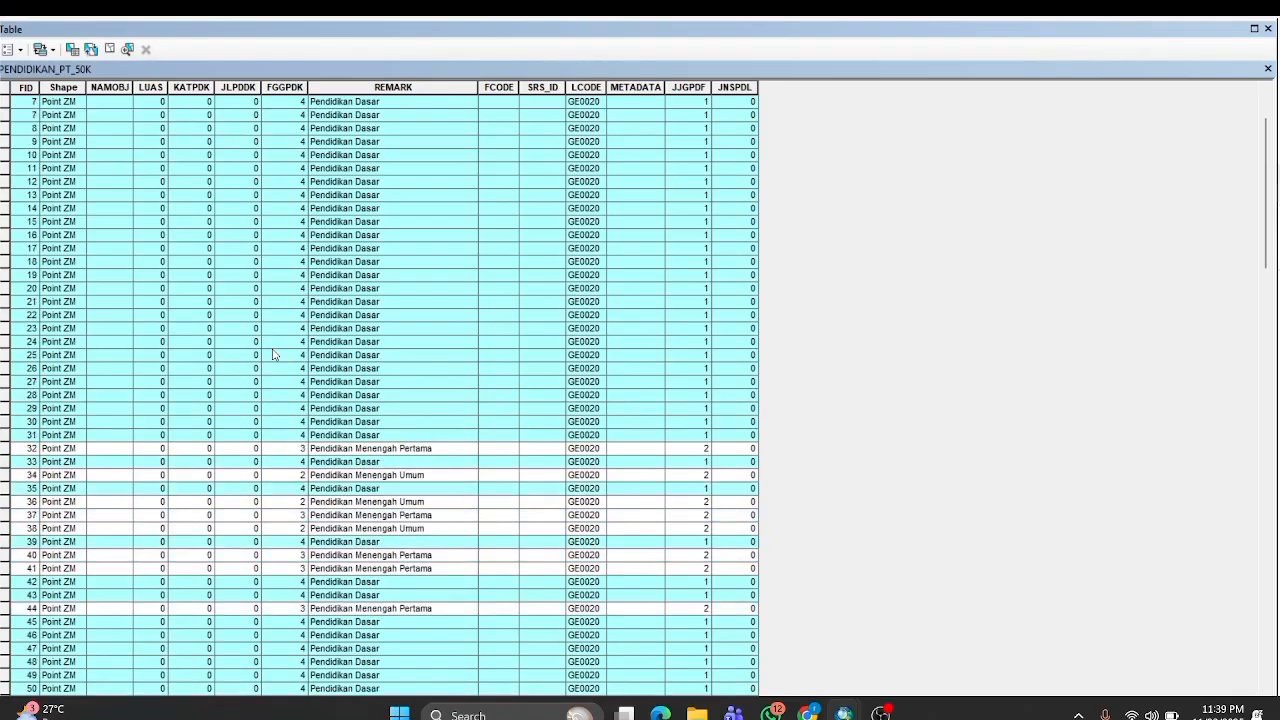
scroll(273, 354, up, 3)
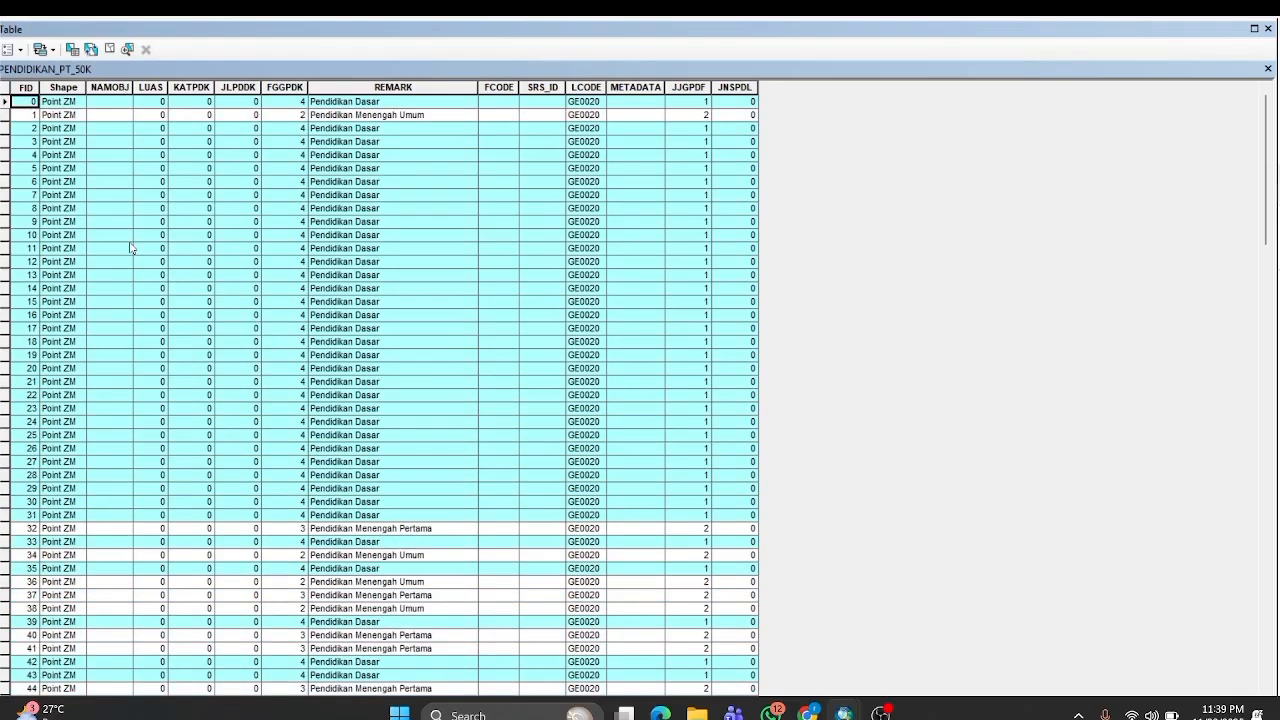
scroll(300, 280, down, 20)
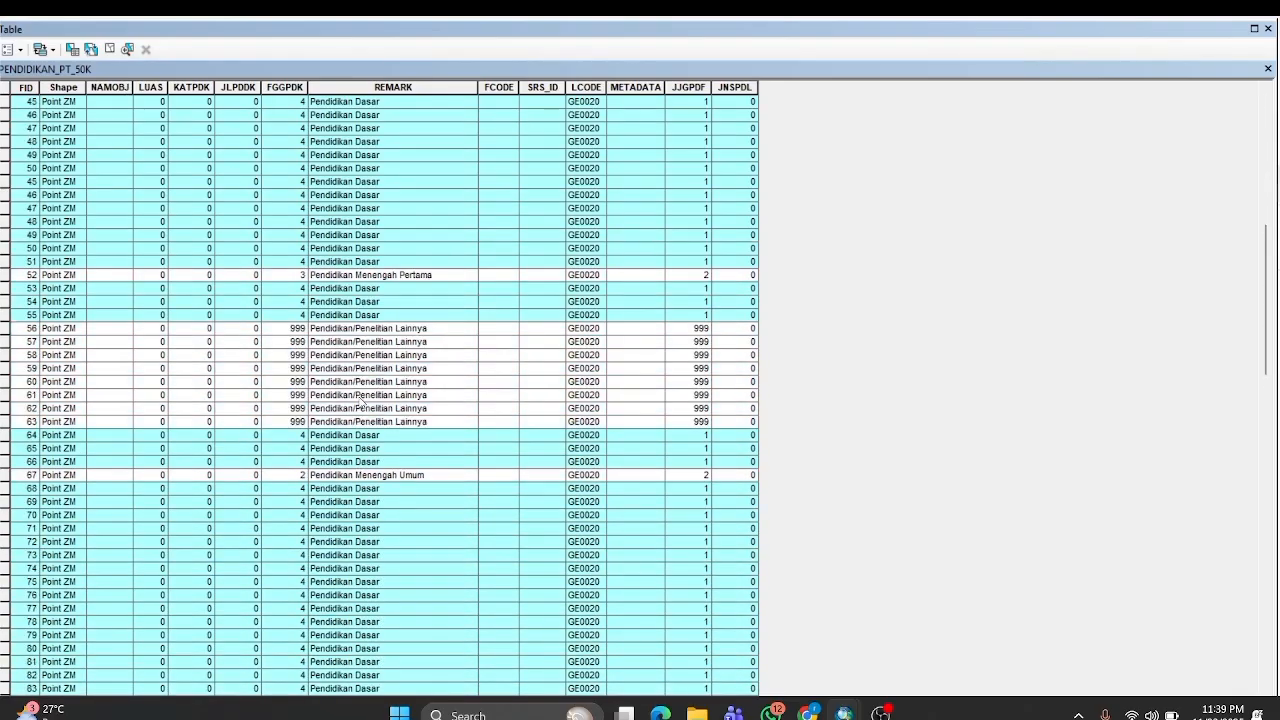
scroll(364, 403, down, 3)
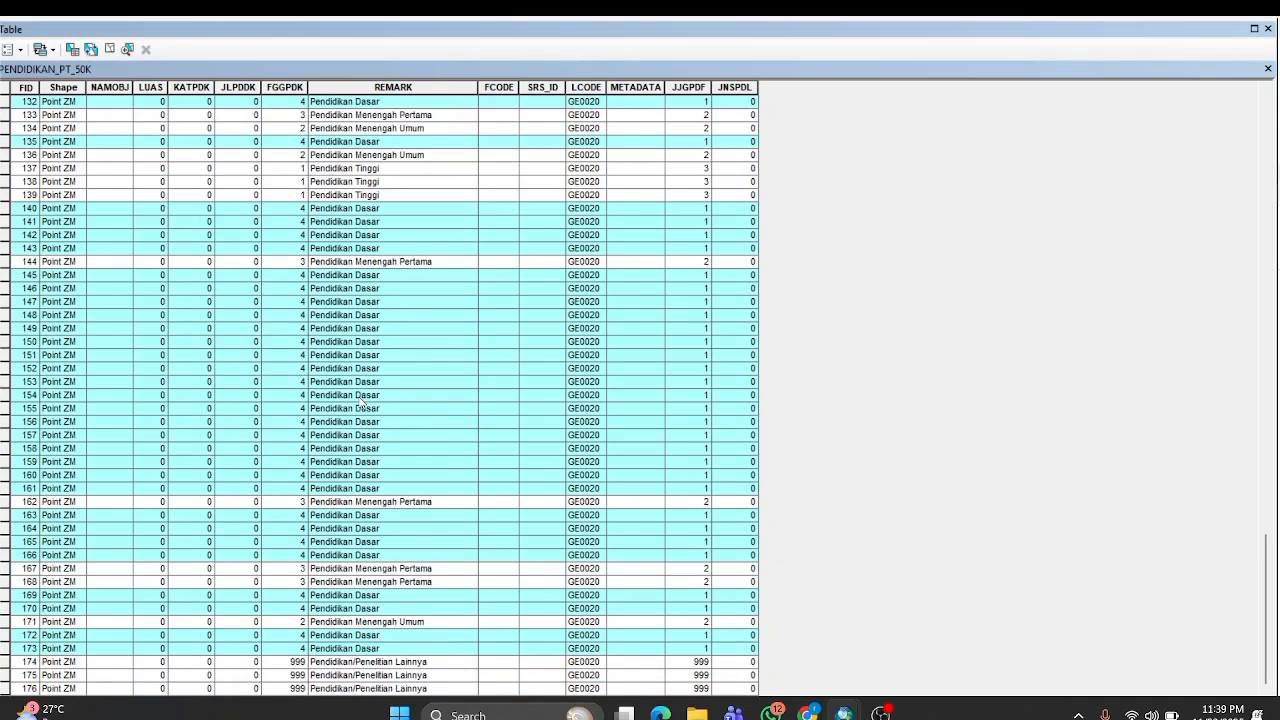
scroll(364, 403, up, 20)
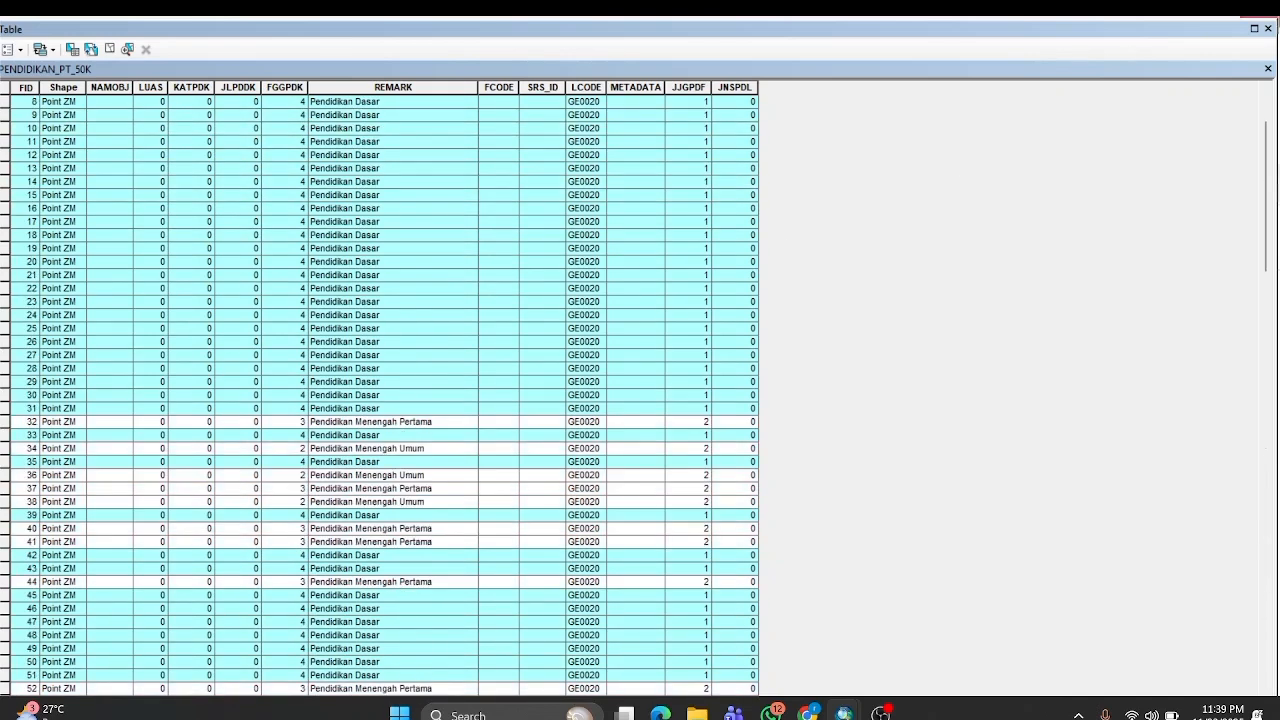
Close the education attribute table and examine the selected school points on the map.
click(1268, 27)
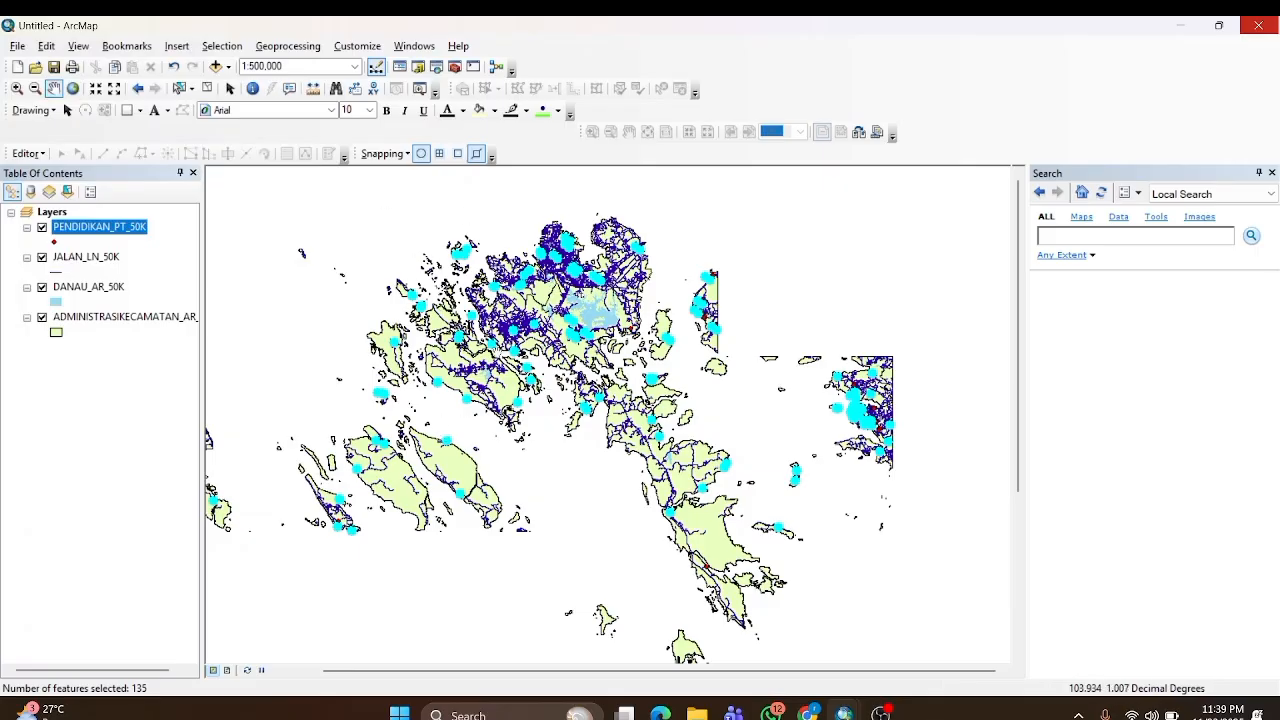
drag(507, 341, 546, 321)
drag(377, 420, 416, 403)
drag(510, 386, 455, 408)
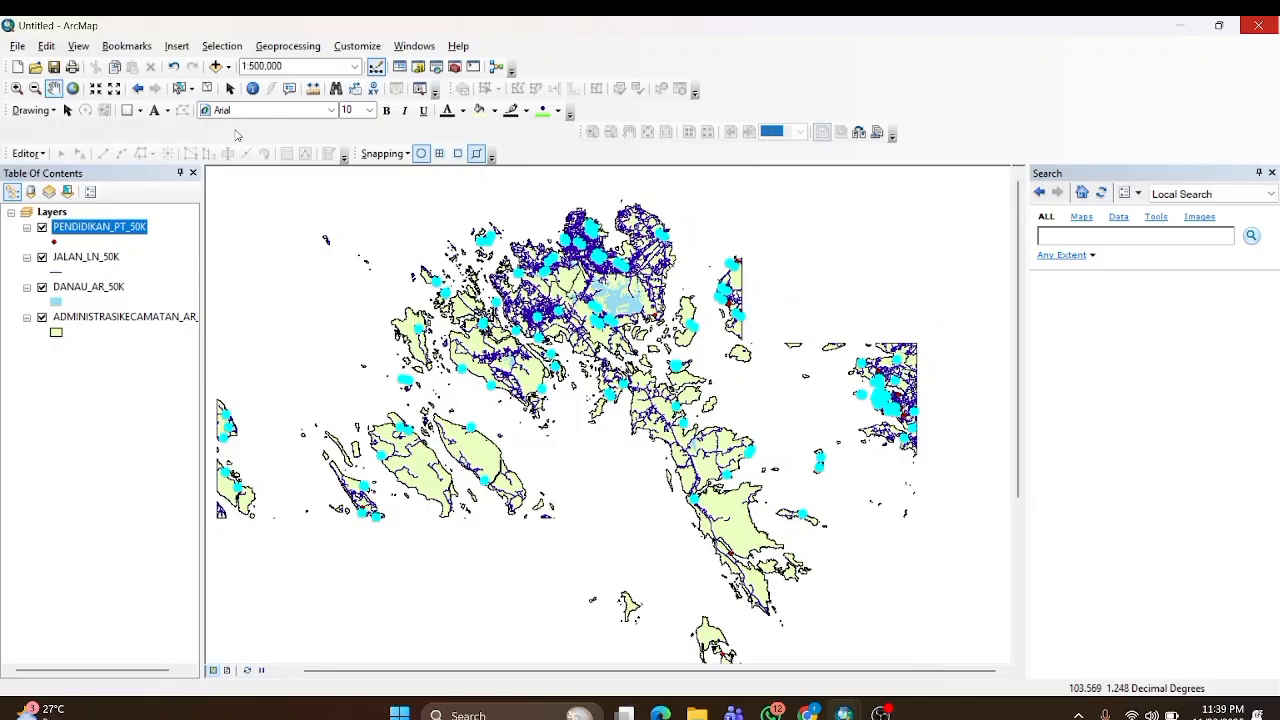
click(67, 110)
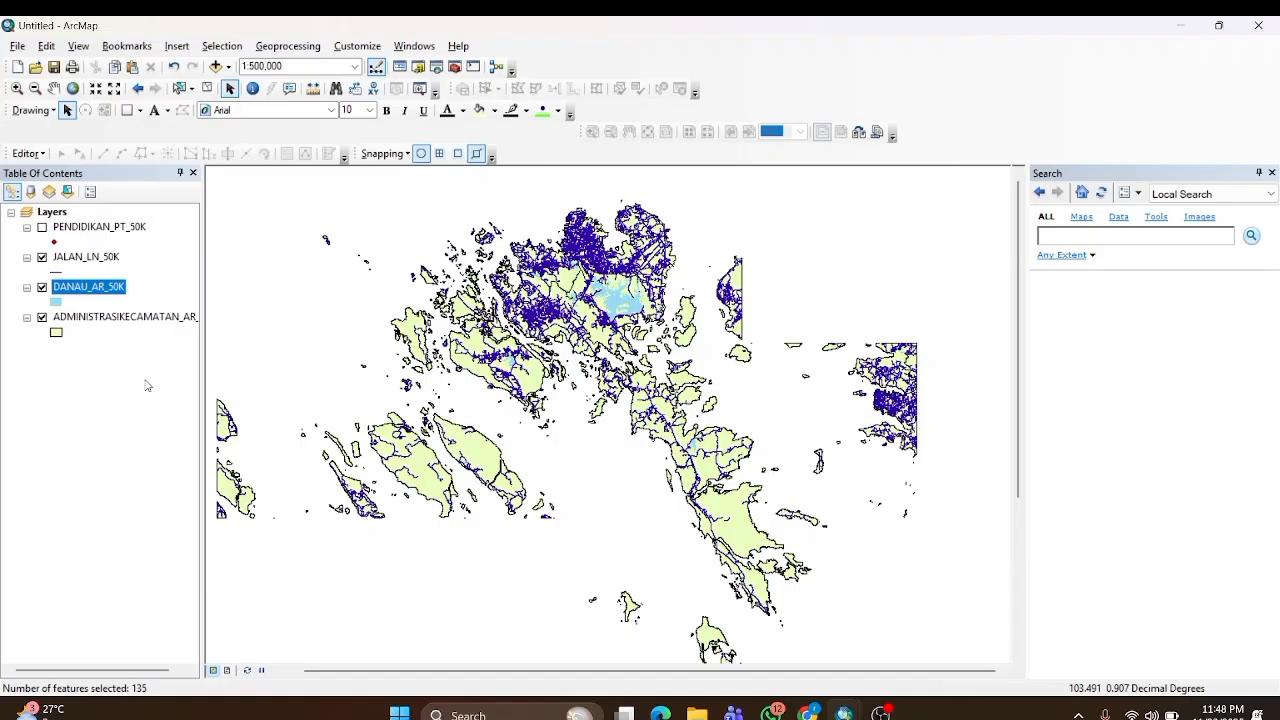
Open the attribute table of the DANAU_AR_50K layer and look through its lake records.
right_click(99, 290)
click(156, 336)
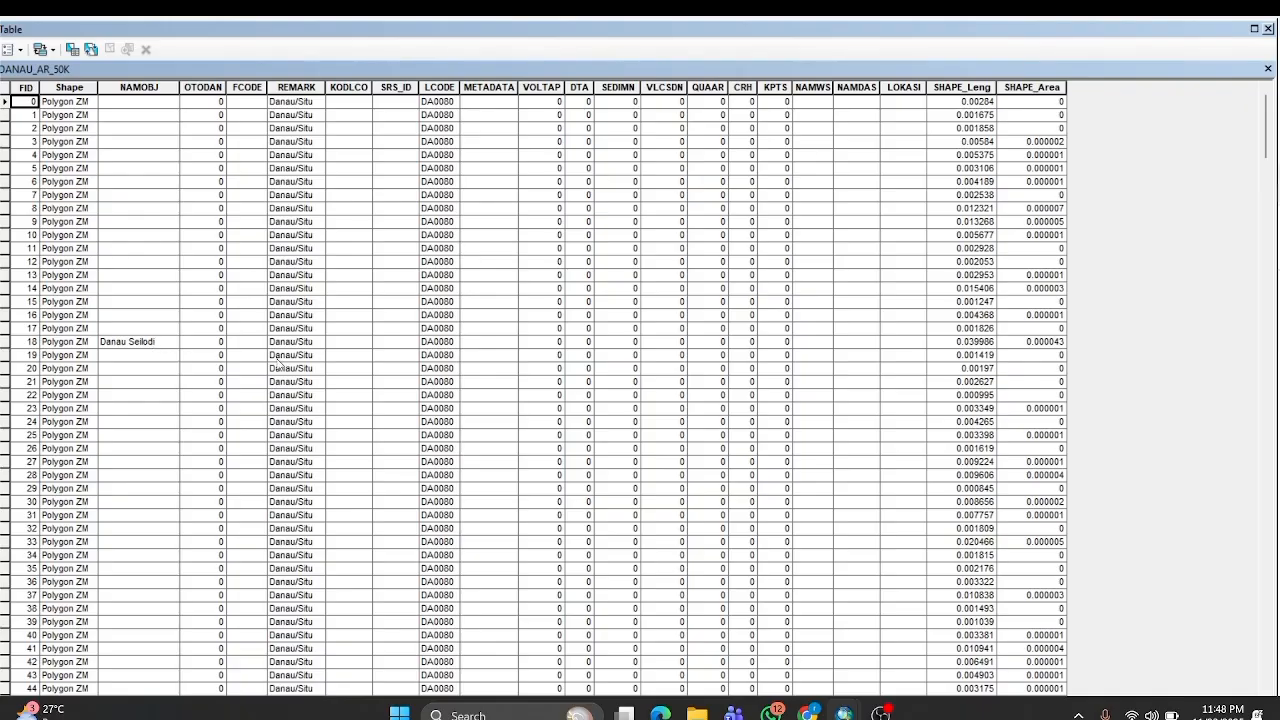
scroll(489, 232, down, 20)
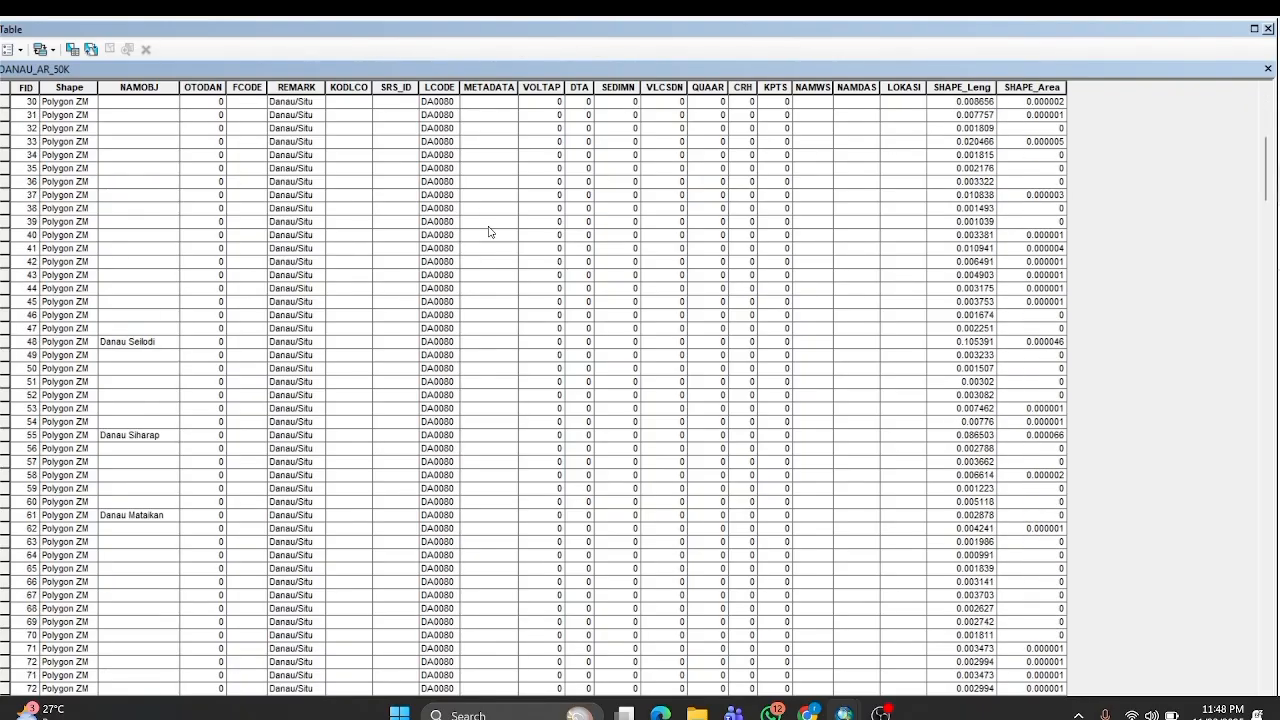
scroll(489, 232, down, 20)
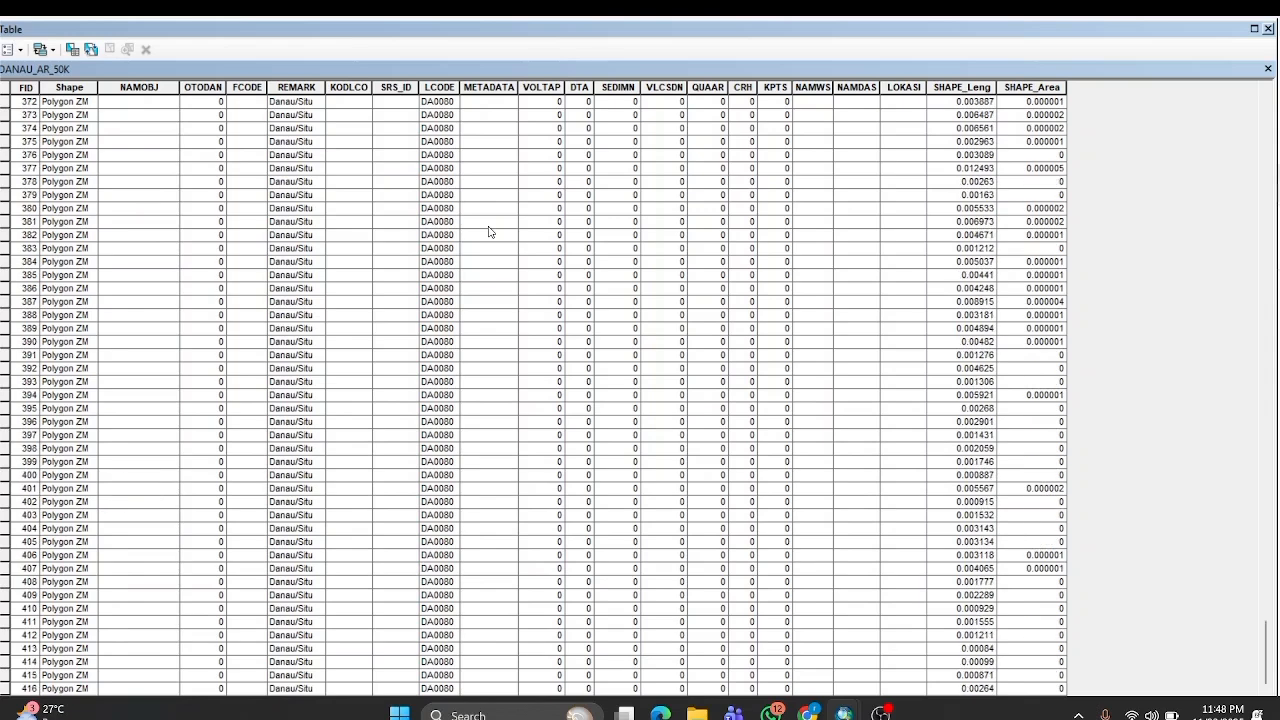
scroll(489, 232, up, 20)
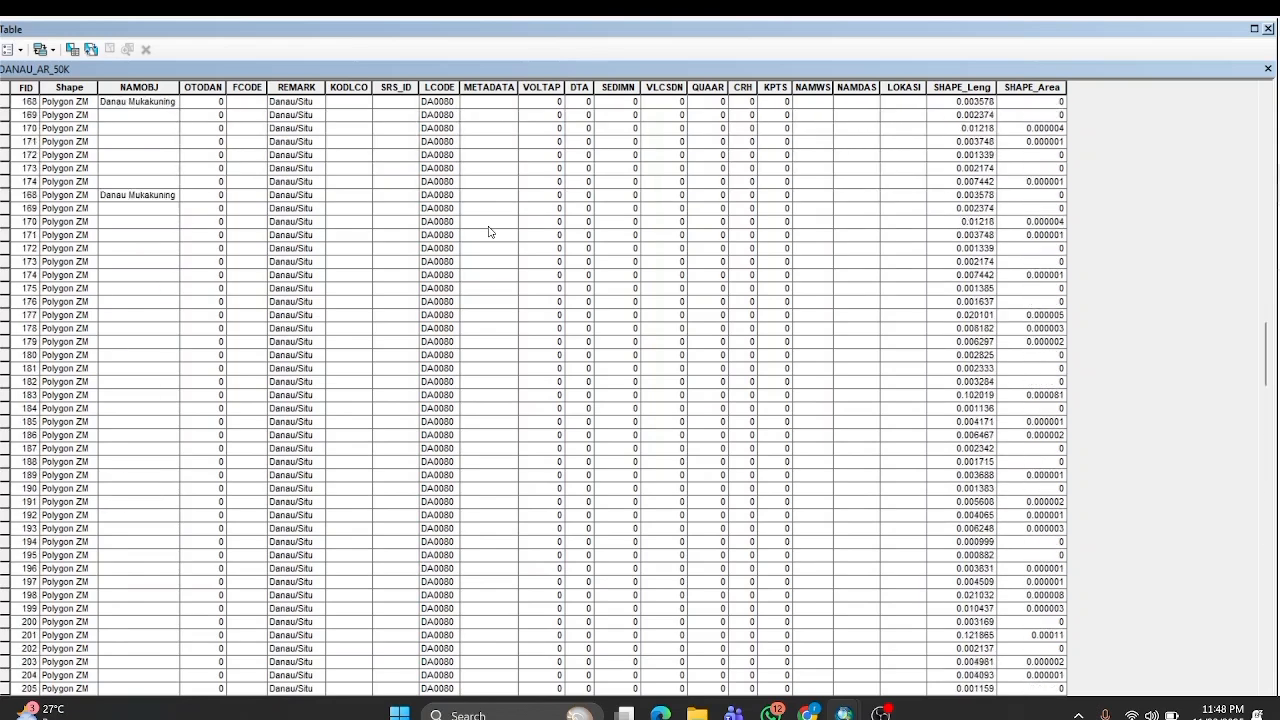
scroll(489, 232, up, 9)
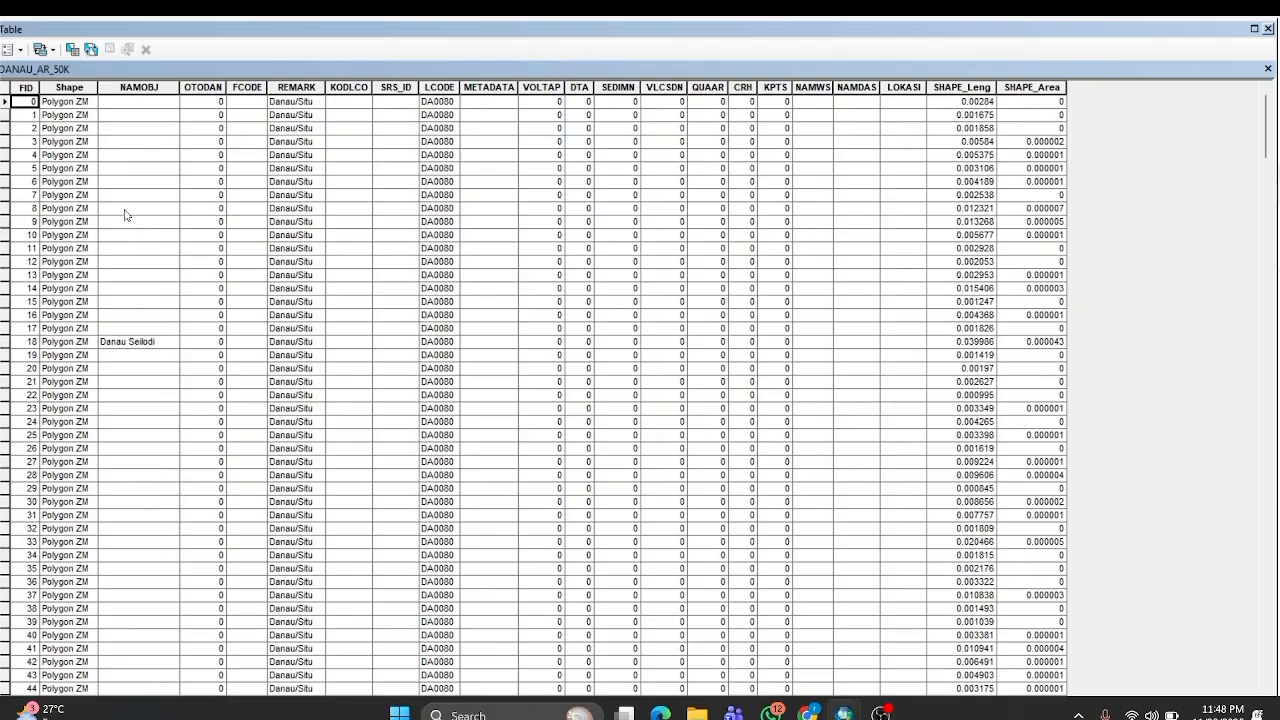
scroll(79, 177, up, 1)
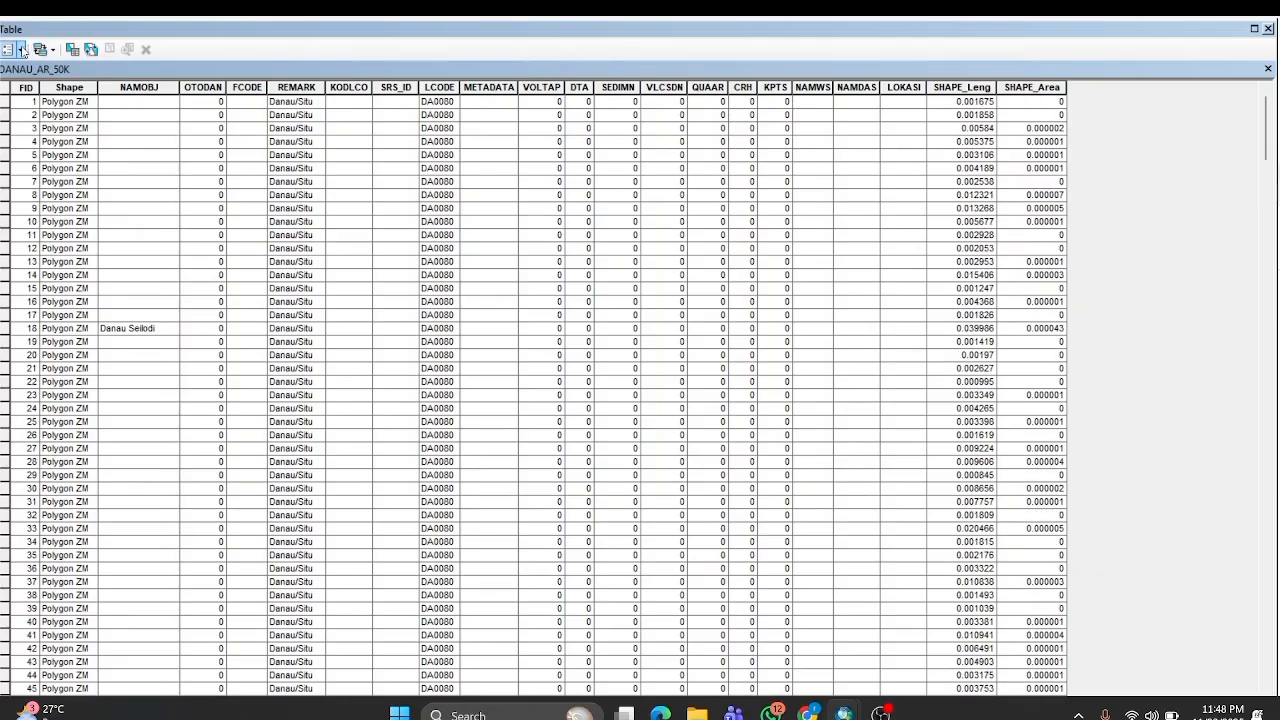
Build an attribute query on the DANAU_AR_50K table with the expression "NAMOBJ" = 'Danau Mangsang'.
click(20, 50)
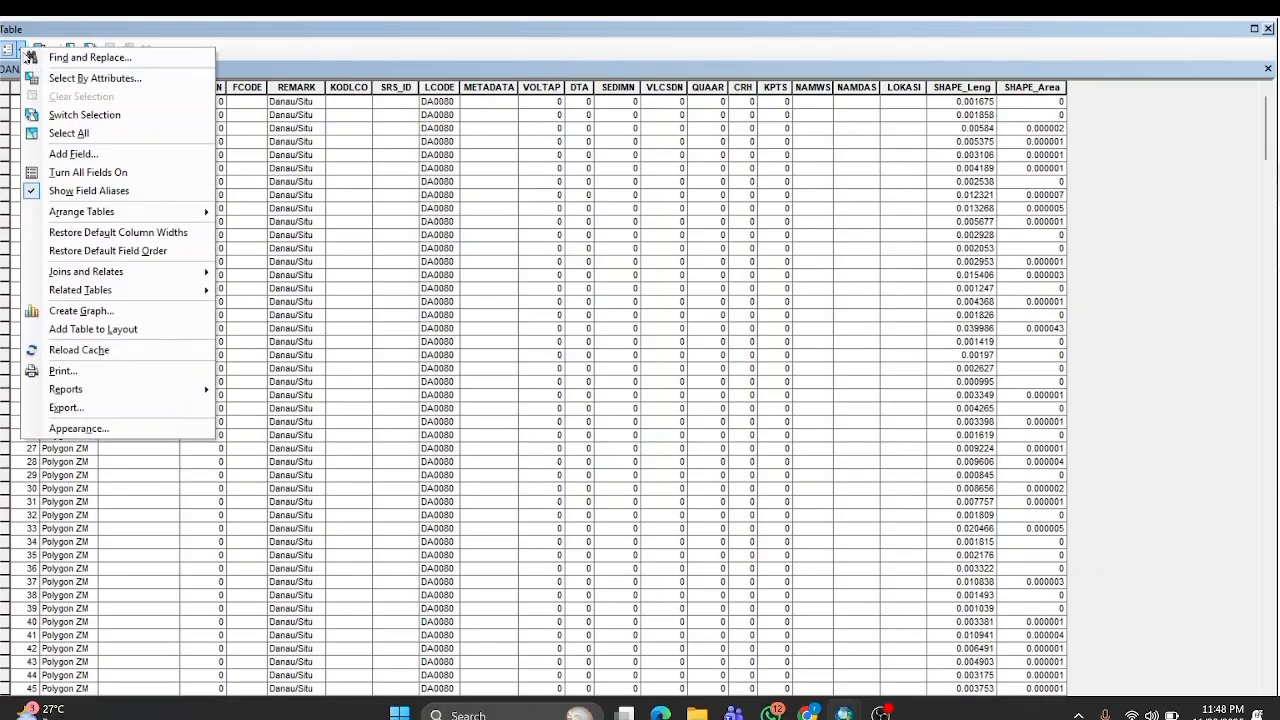
click(52, 77)
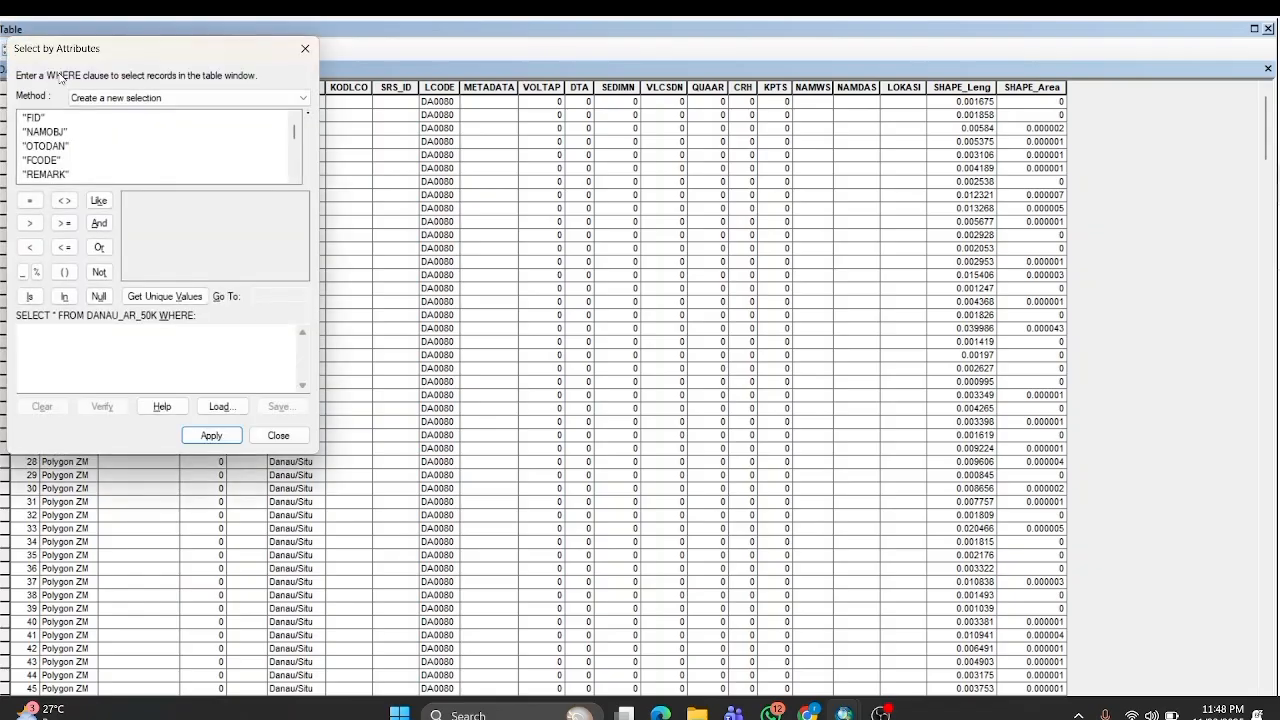
double_click(50, 133)
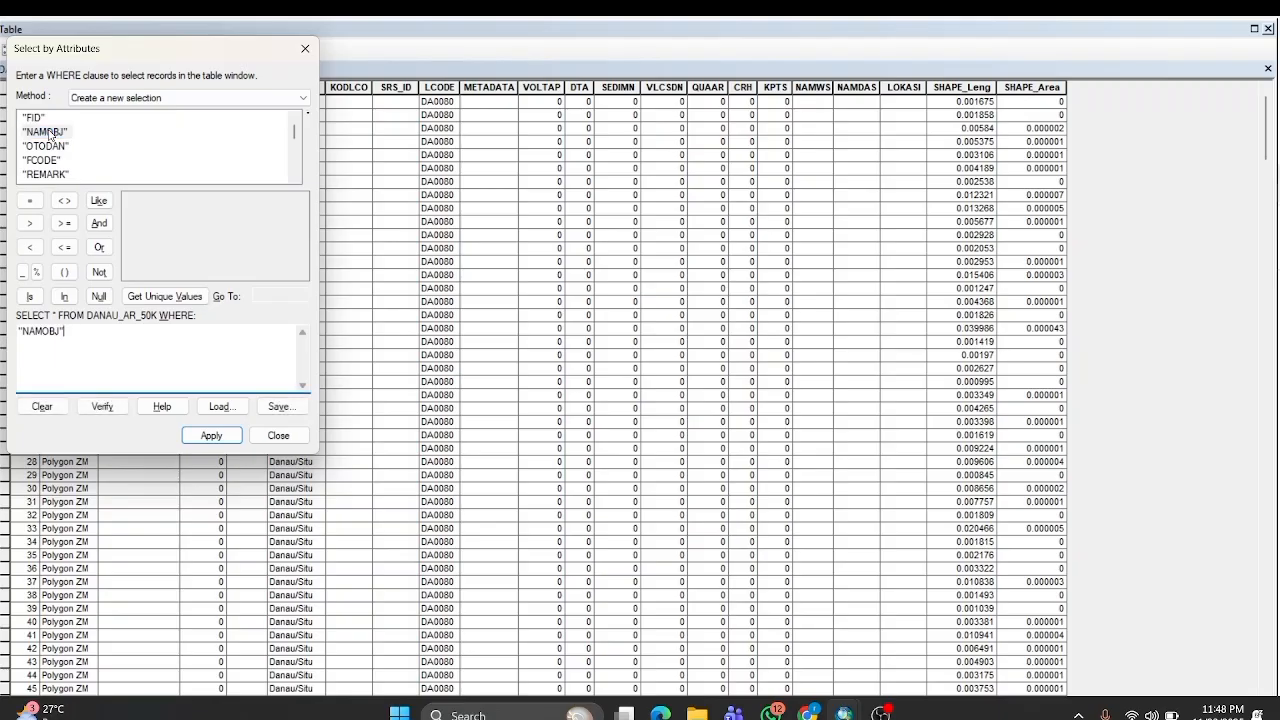
click(30, 203)
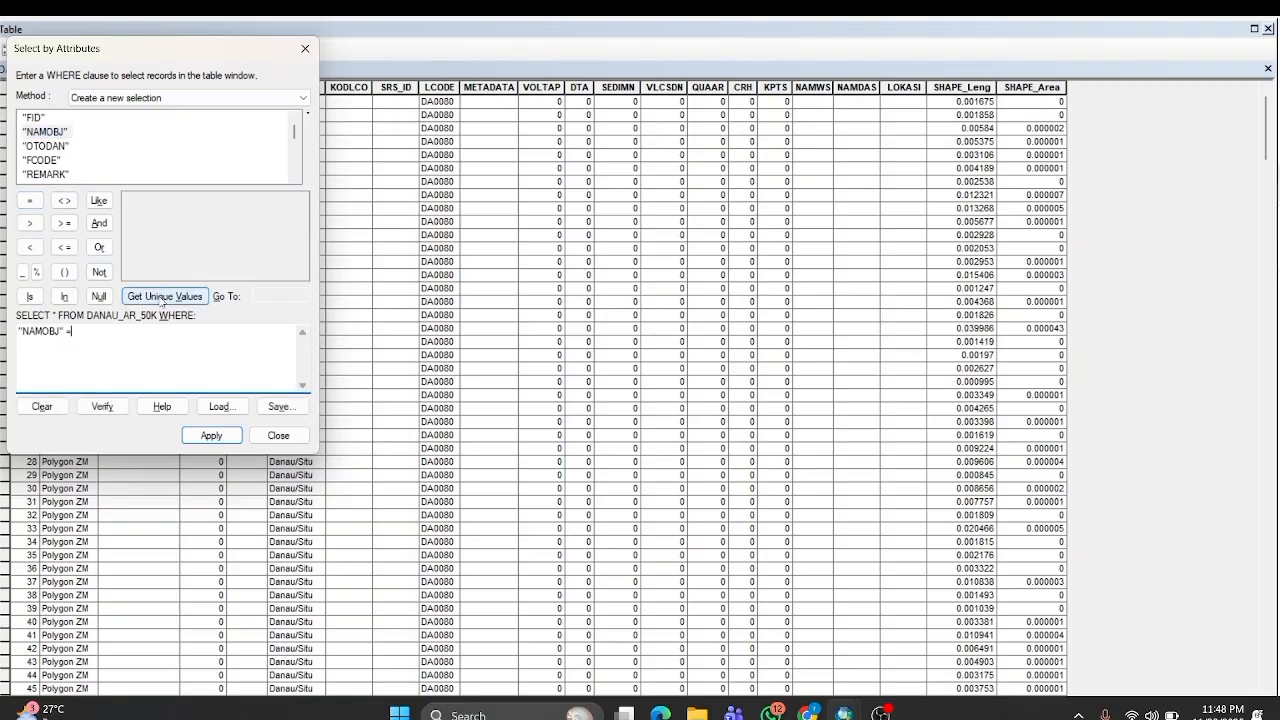
click(162, 297)
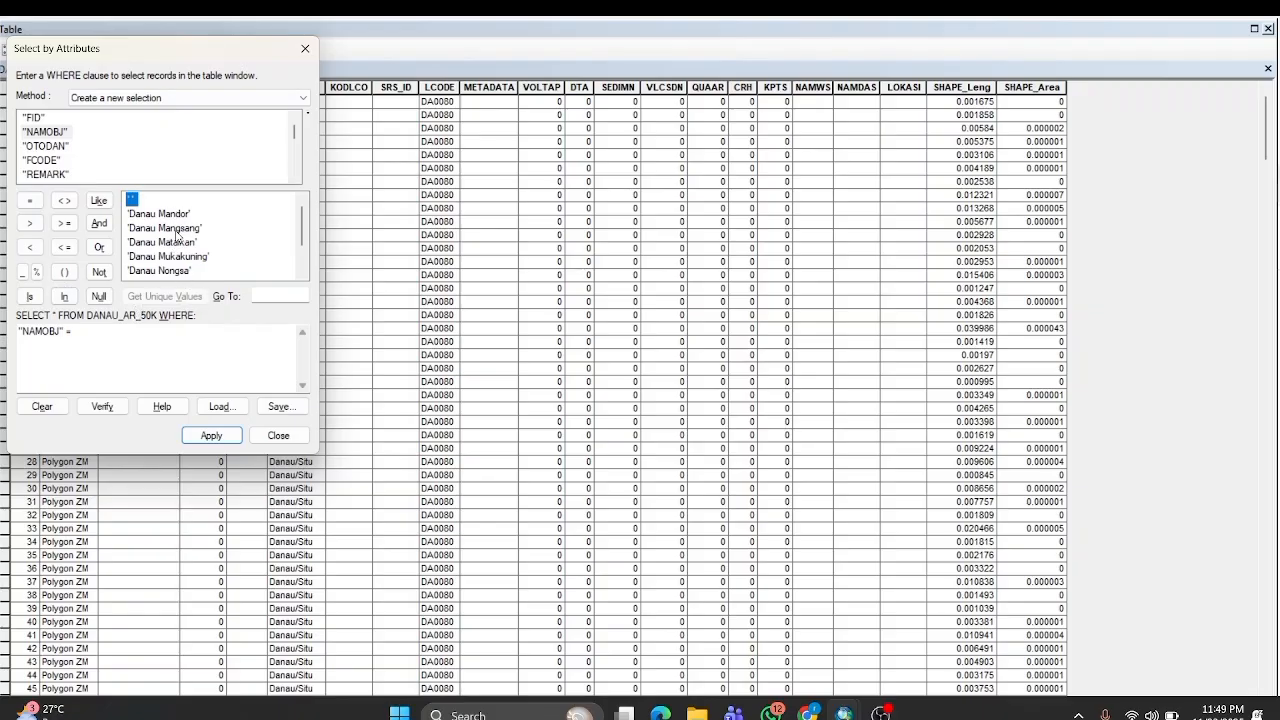
double_click(139, 229)
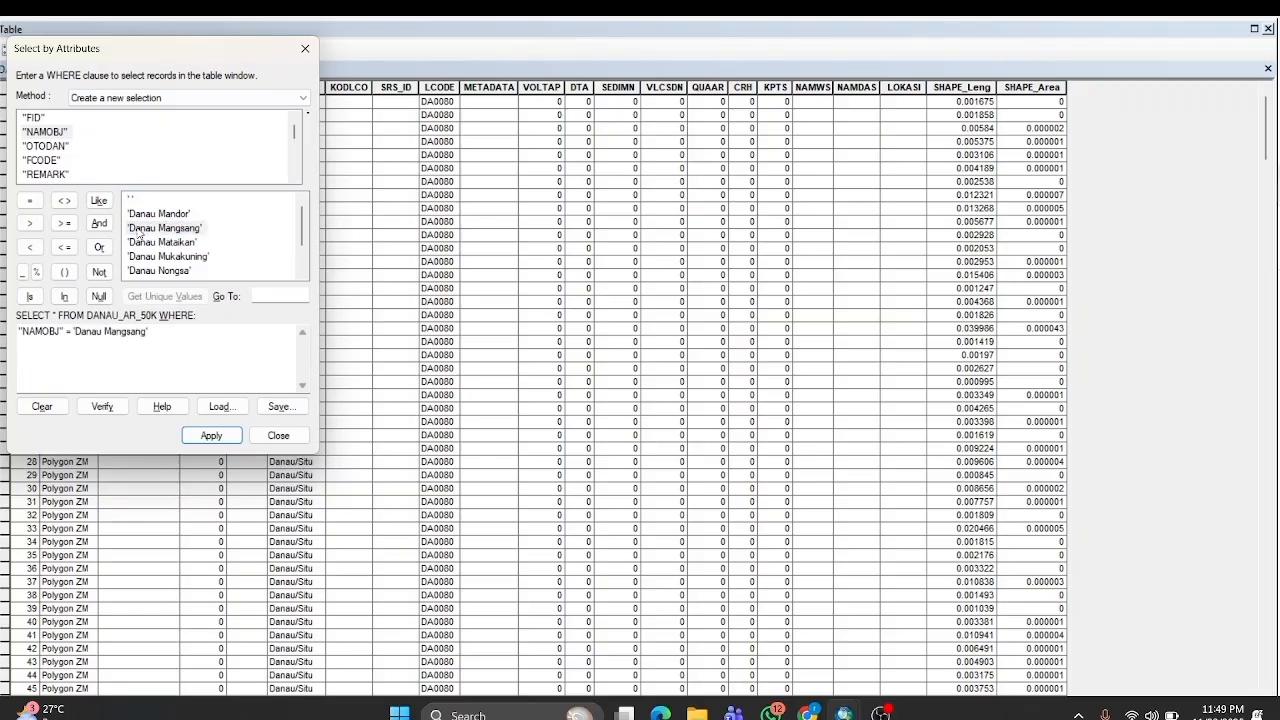
Verify the lake query expression and apply it to select the matching DANAU_AR_50K record.
click(102, 406)
click(706, 415)
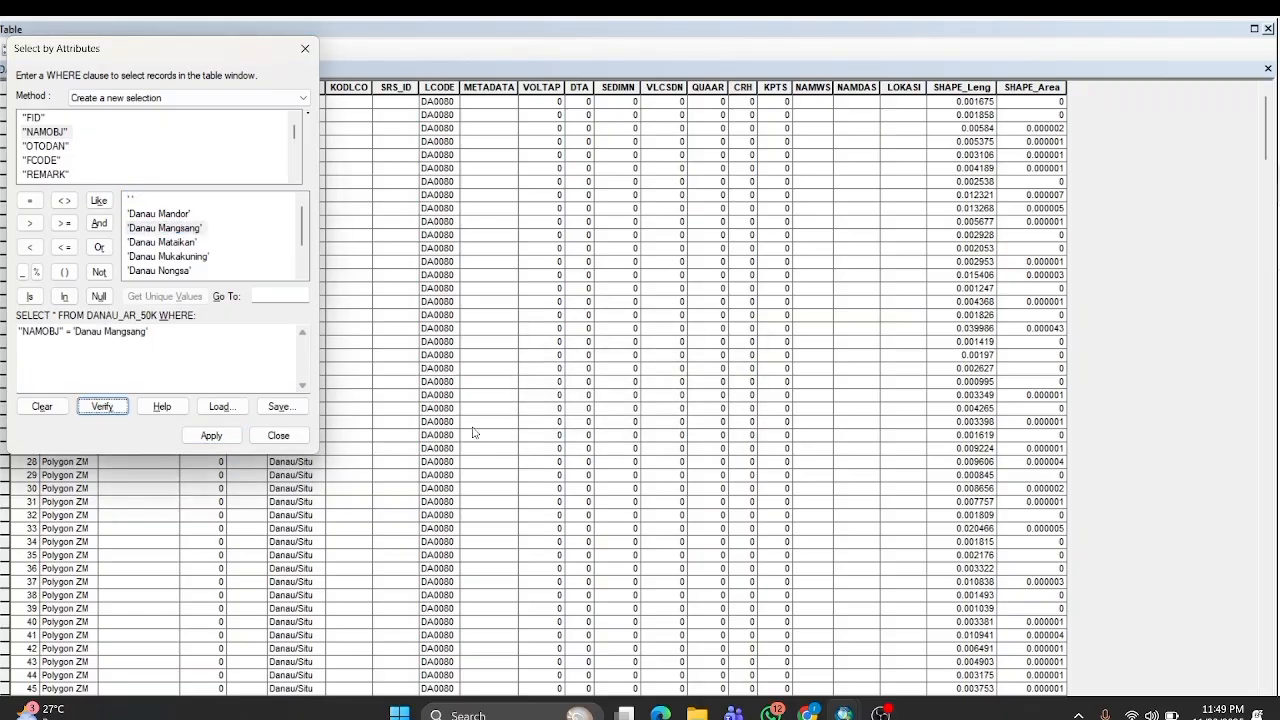
click(230, 437)
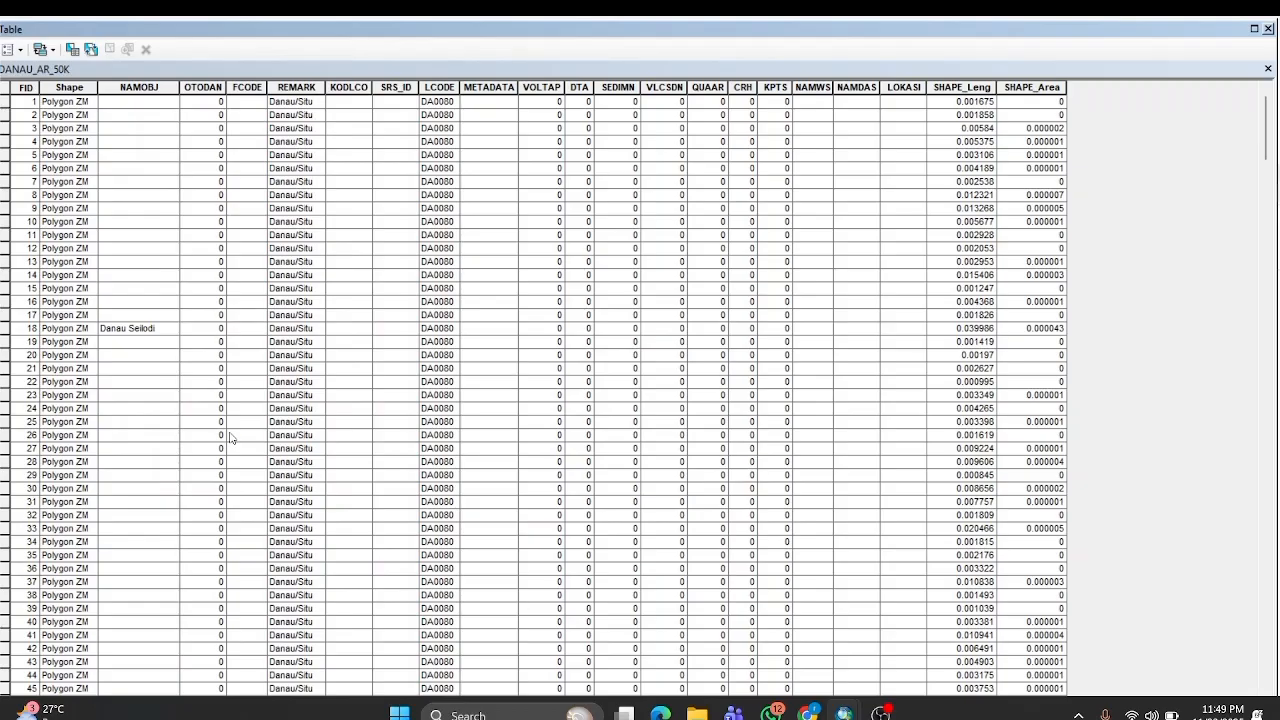
Look through the DANAU_AR_50K table to check which lake record is selected by its NAMOBJ value.
scroll(230, 437, down, 10)
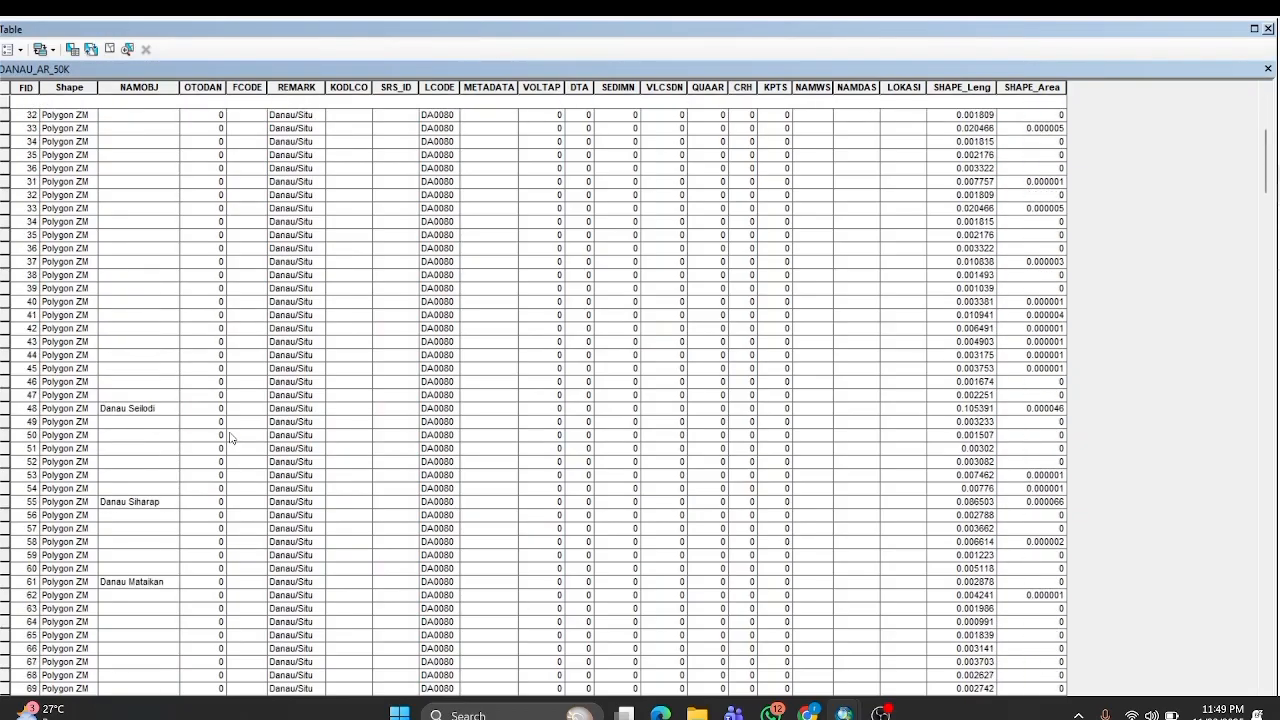
scroll(230, 437, up, 10)
scroll(230, 437, up, 1)
scroll(230, 437, down, 20)
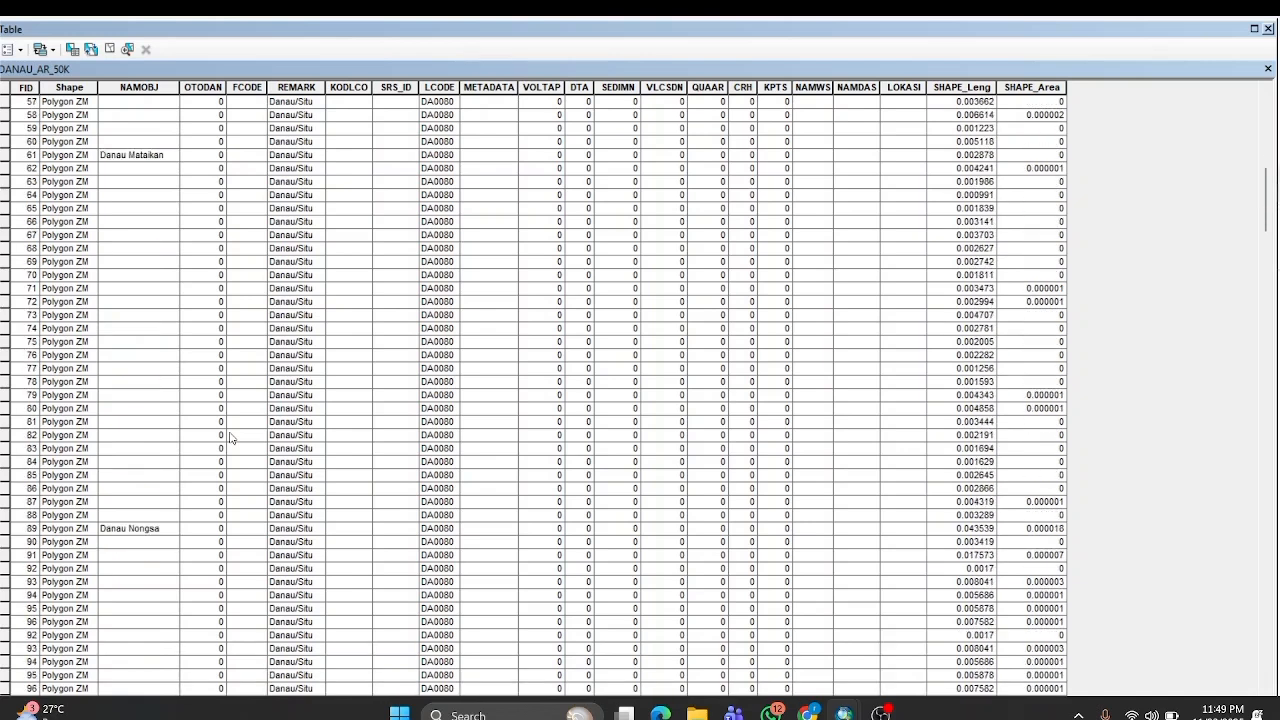
scroll(230, 437, up, 8)
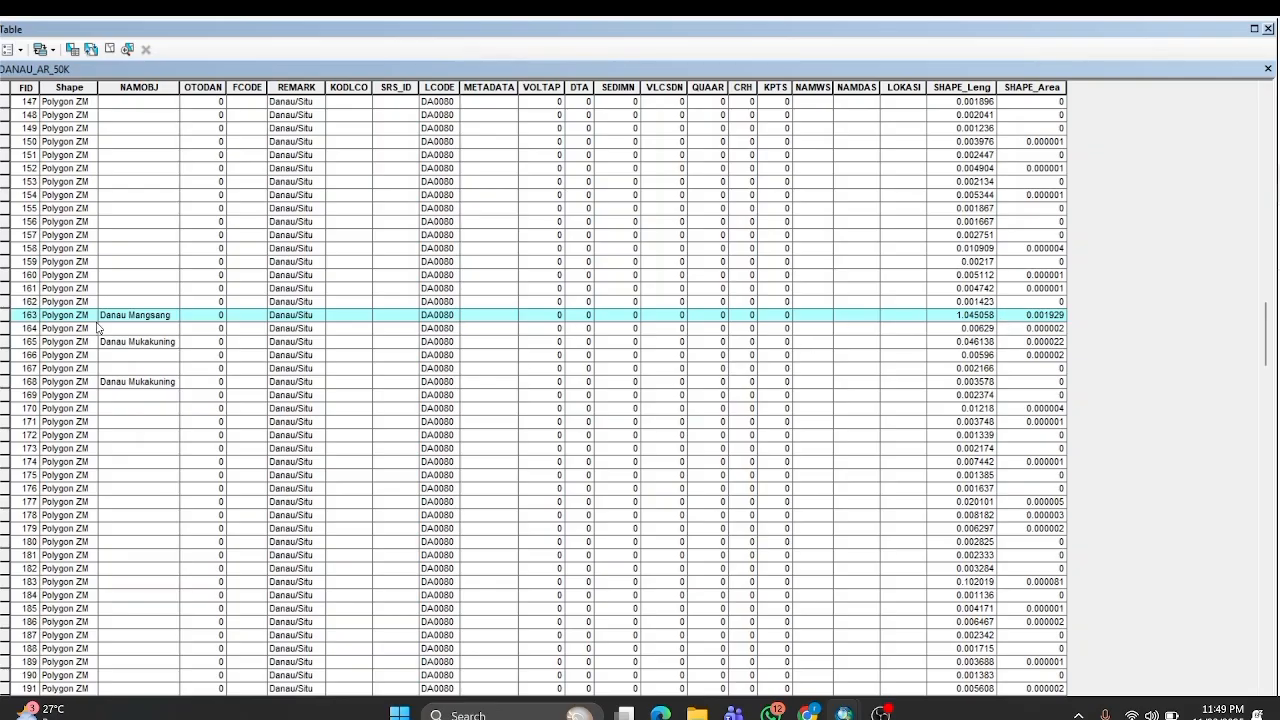
scroll(97, 328, down, 20)
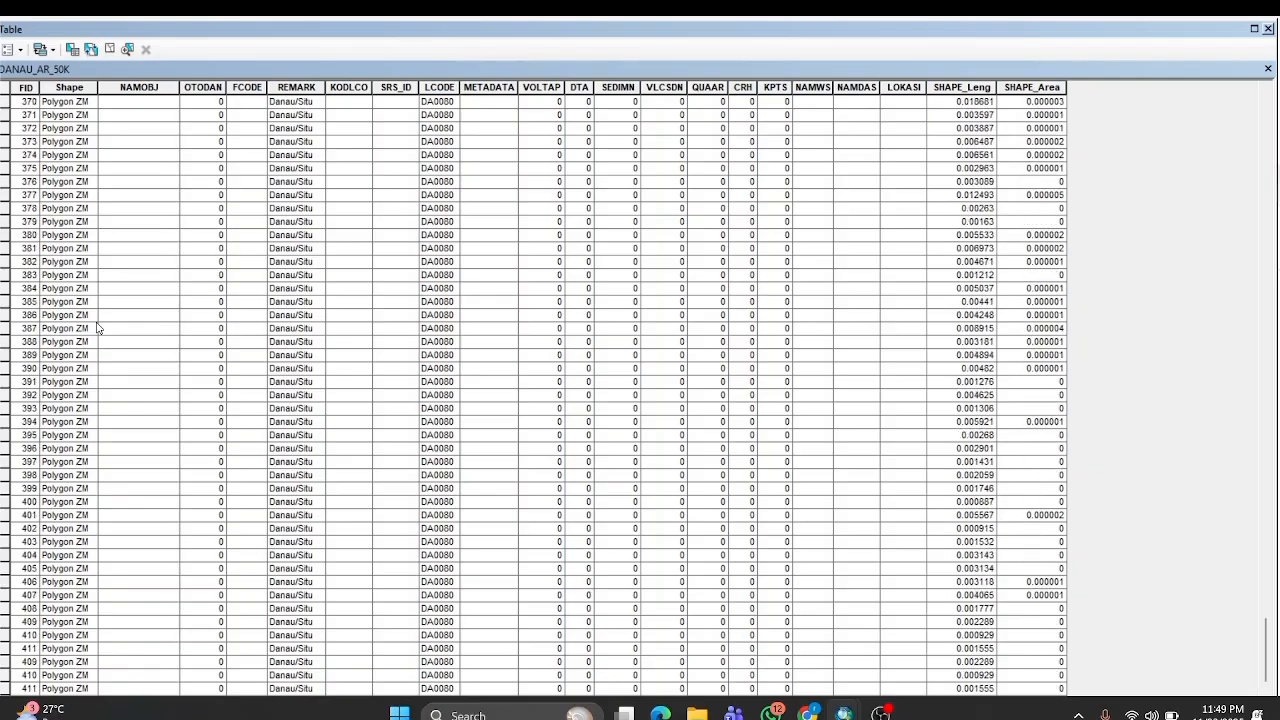
scroll(97, 328, down, 1)
scroll(97, 328, up, 20)
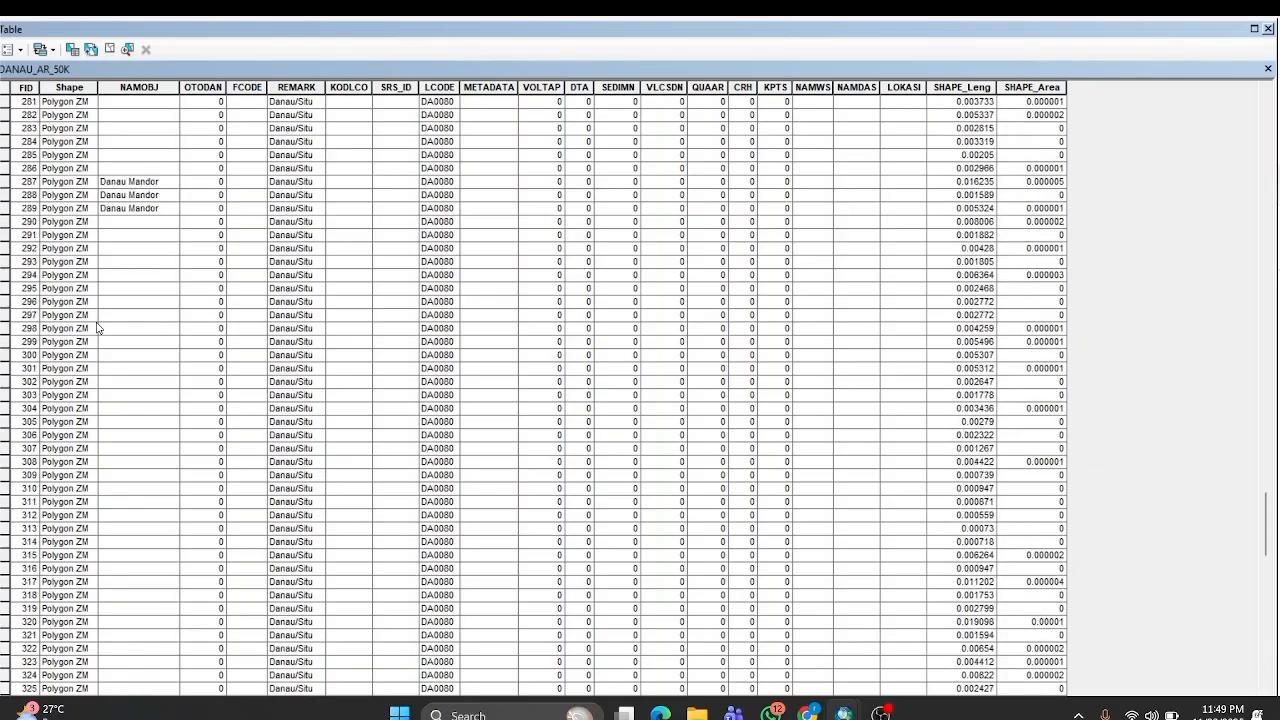
scroll(97, 328, up, 20)
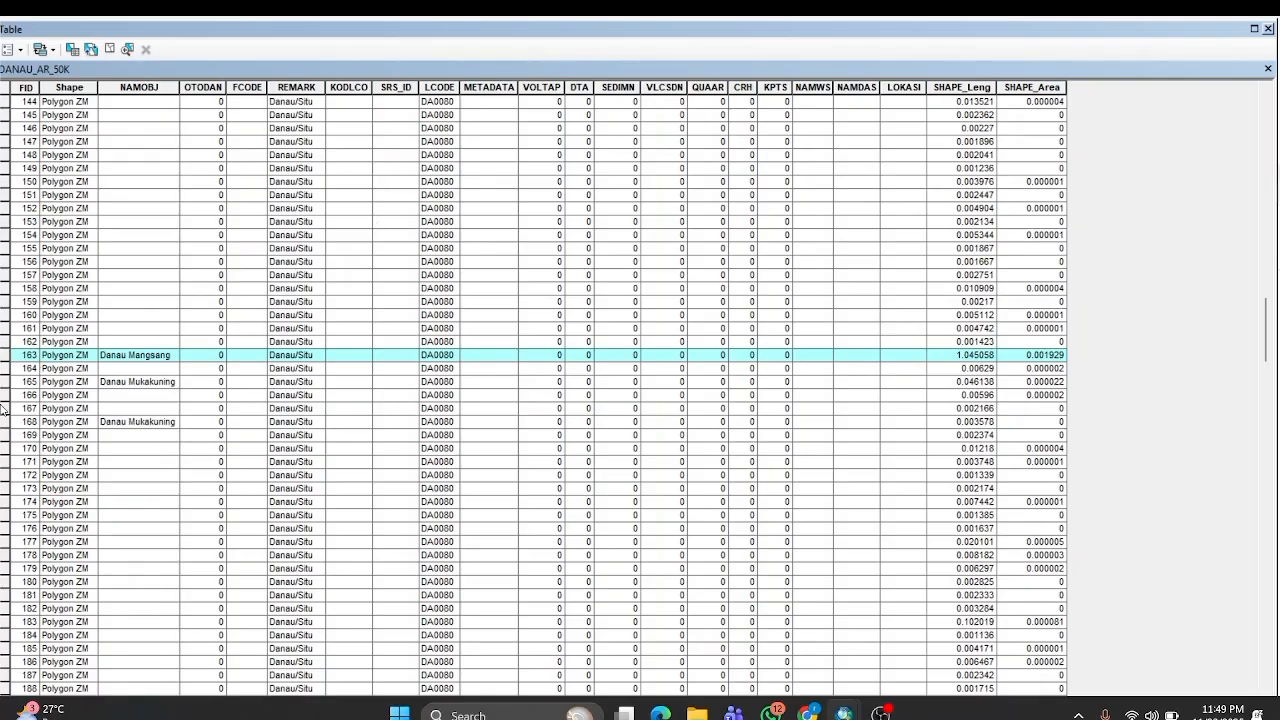
scroll(146, 333, up, 4)
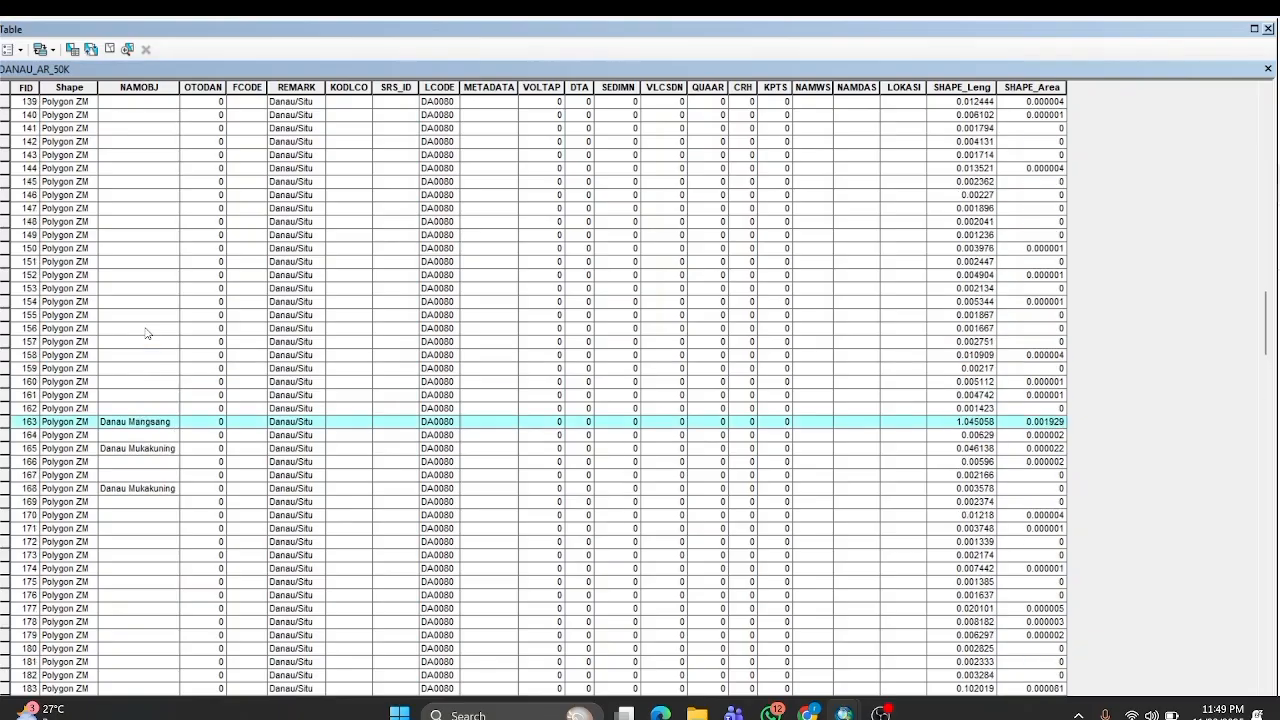
scroll(146, 333, down, 3)
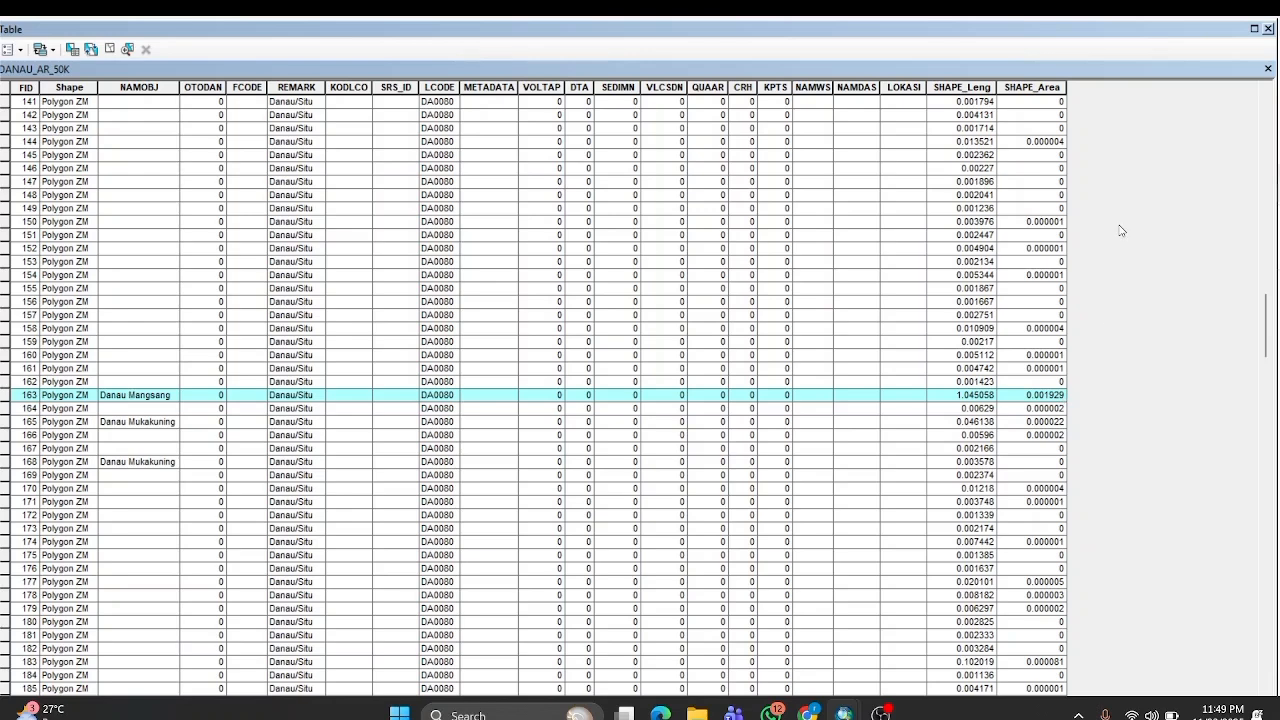
Close the lake attribute table and examine the selected lake up close on the map.
click(1268, 30)
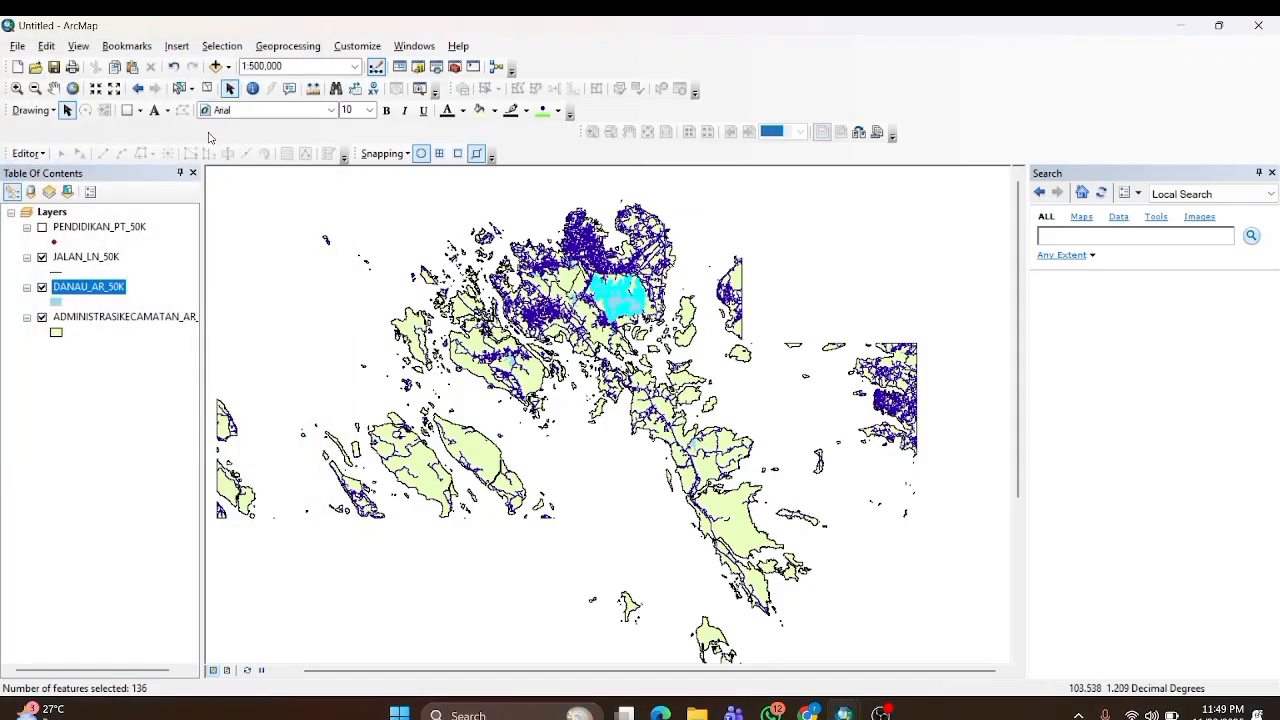
click(16, 88)
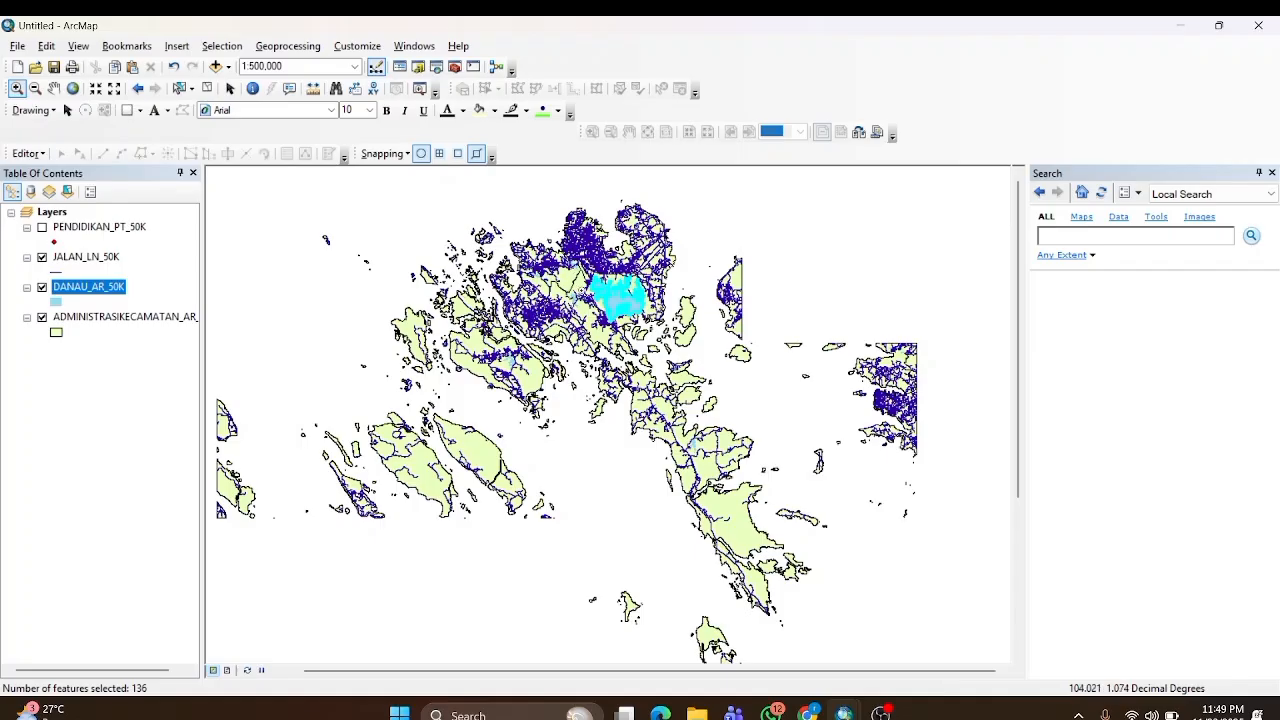
click(612, 297)
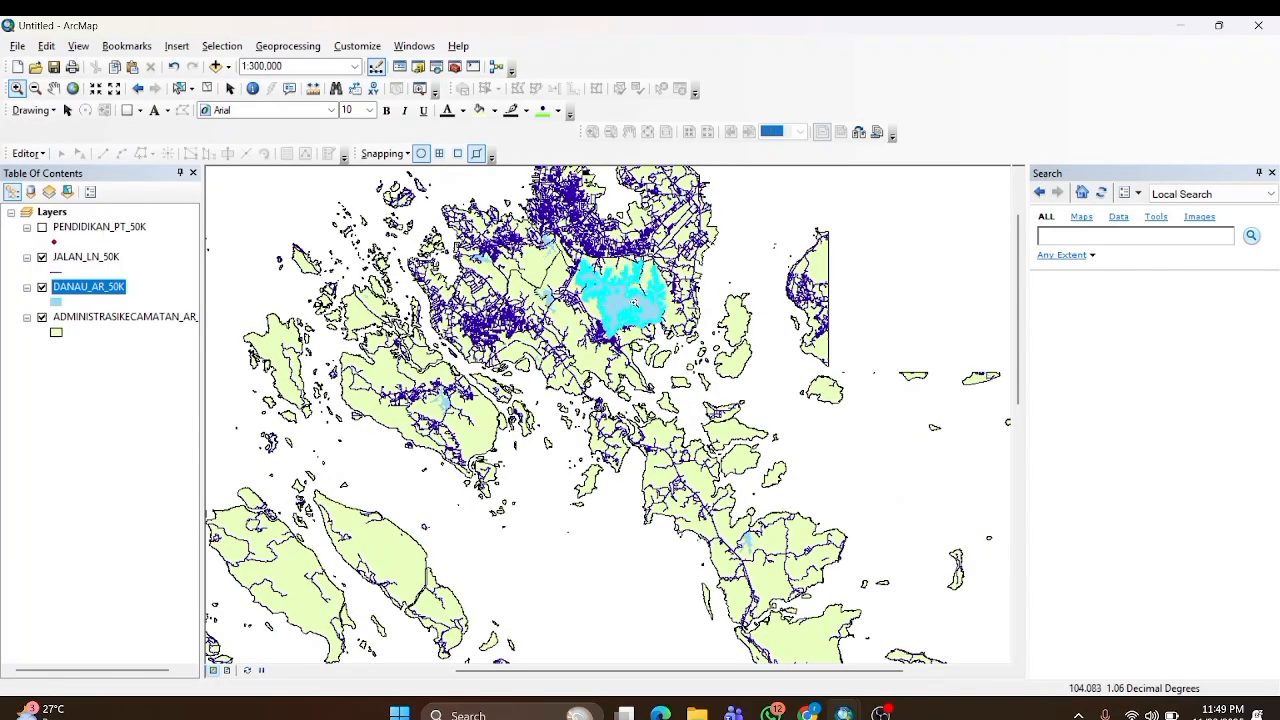
scroll(634, 302, down, 1)
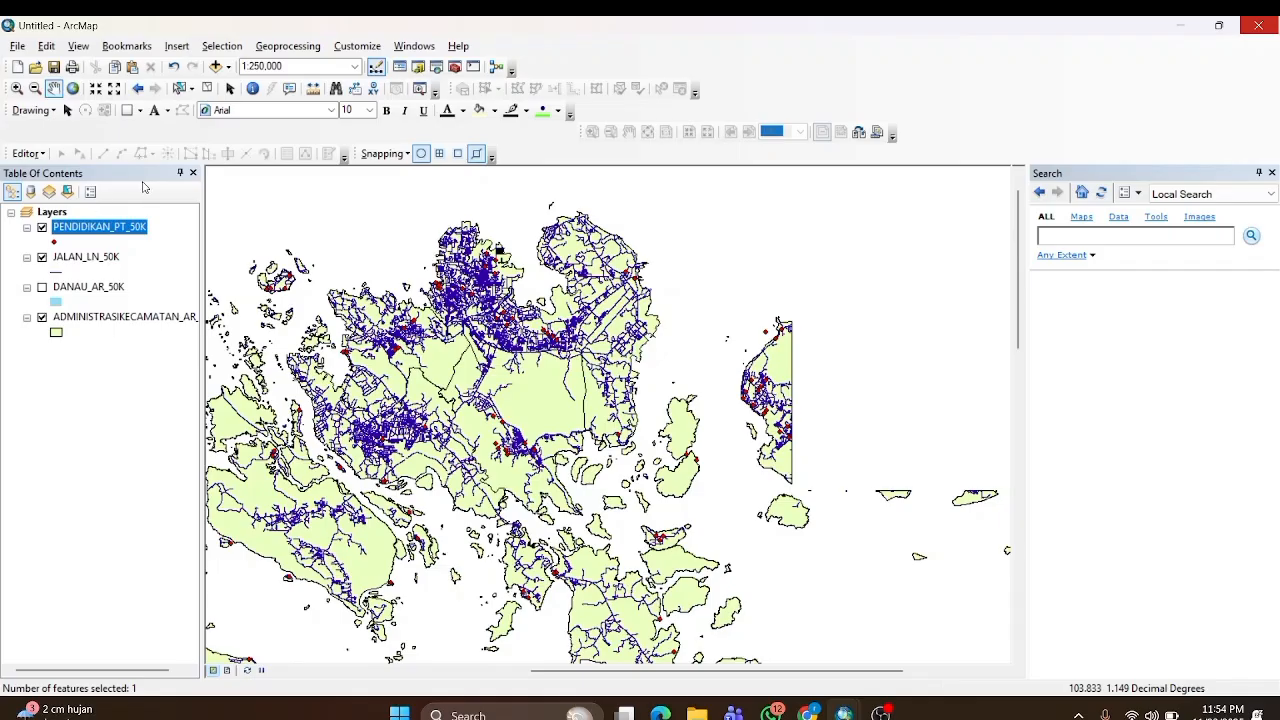
Select by location the PENDIDIKAN_PT_50K features that intersect the JALAN_LN_50K source layer, applying a search distance of 200 meters.
click(224, 48)
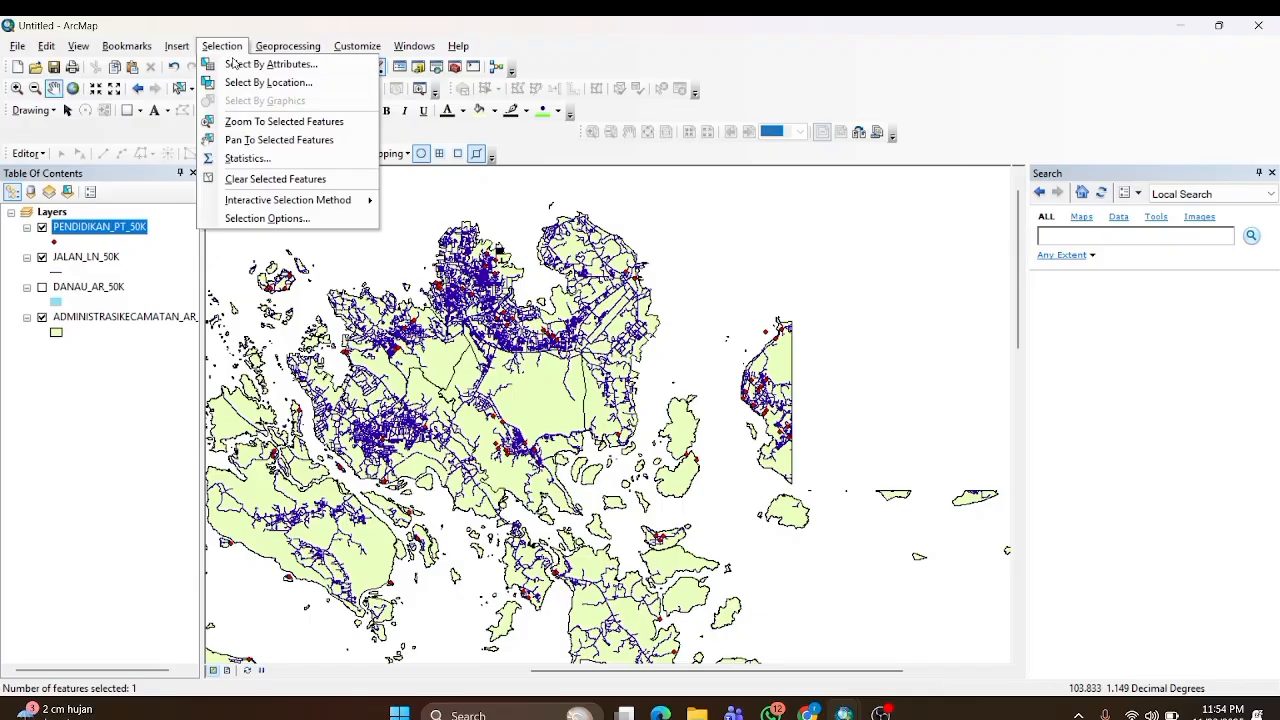
click(268, 82)
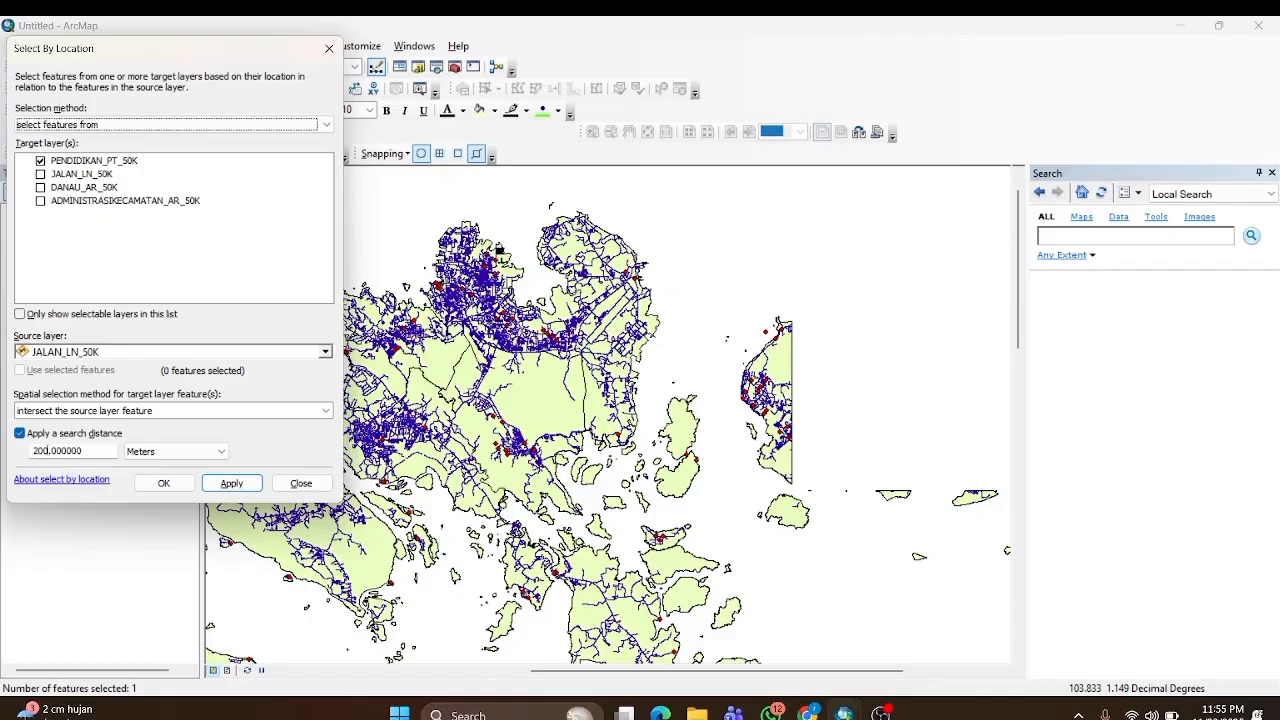
click(189, 451)
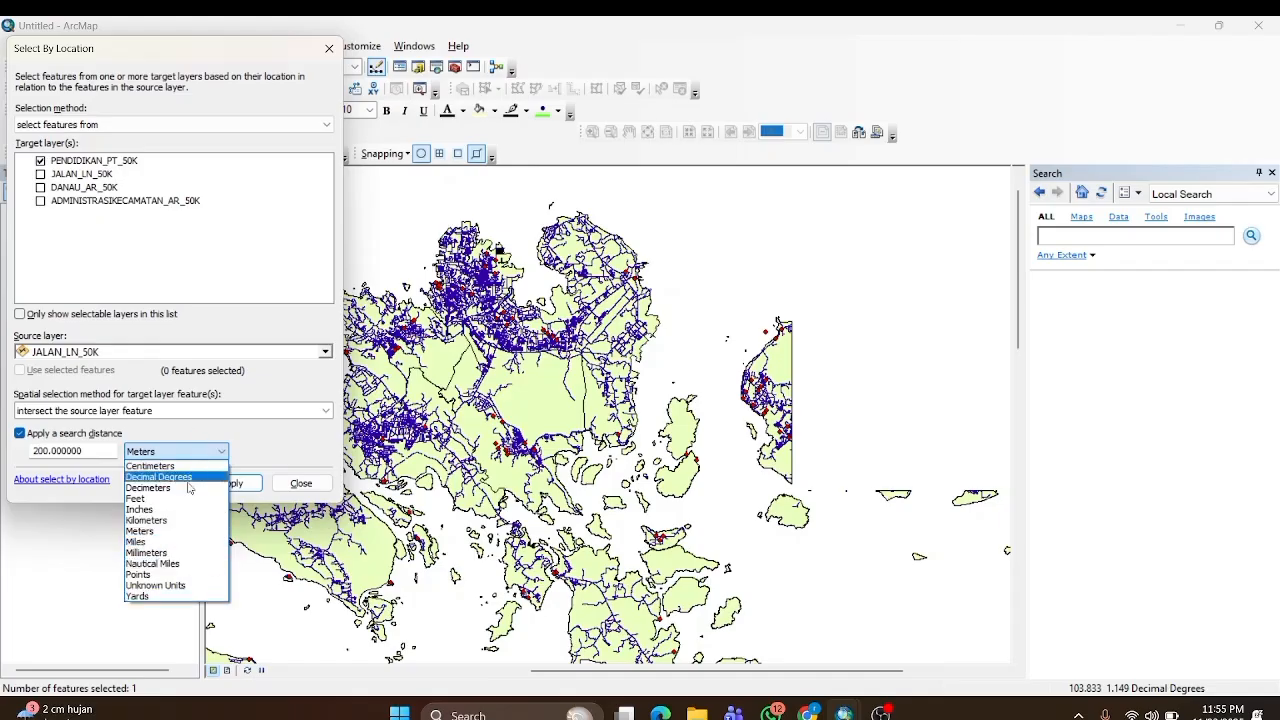
click(159, 532)
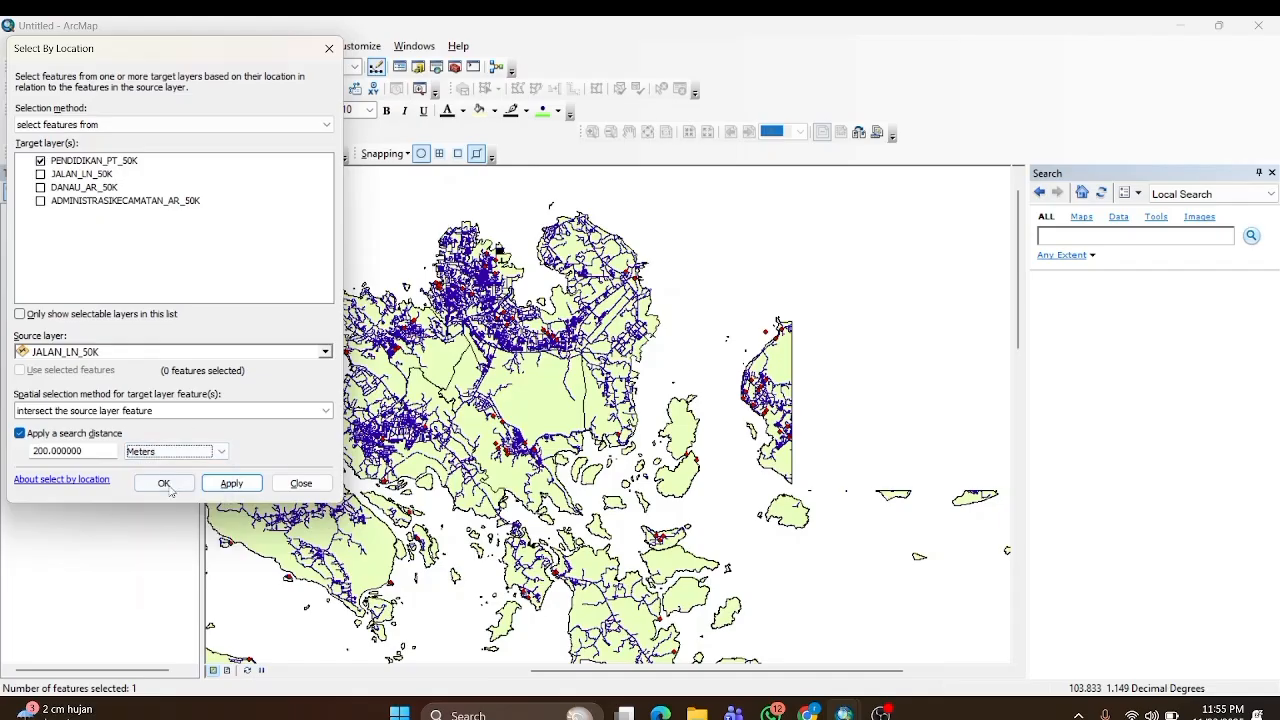
click(241, 488)
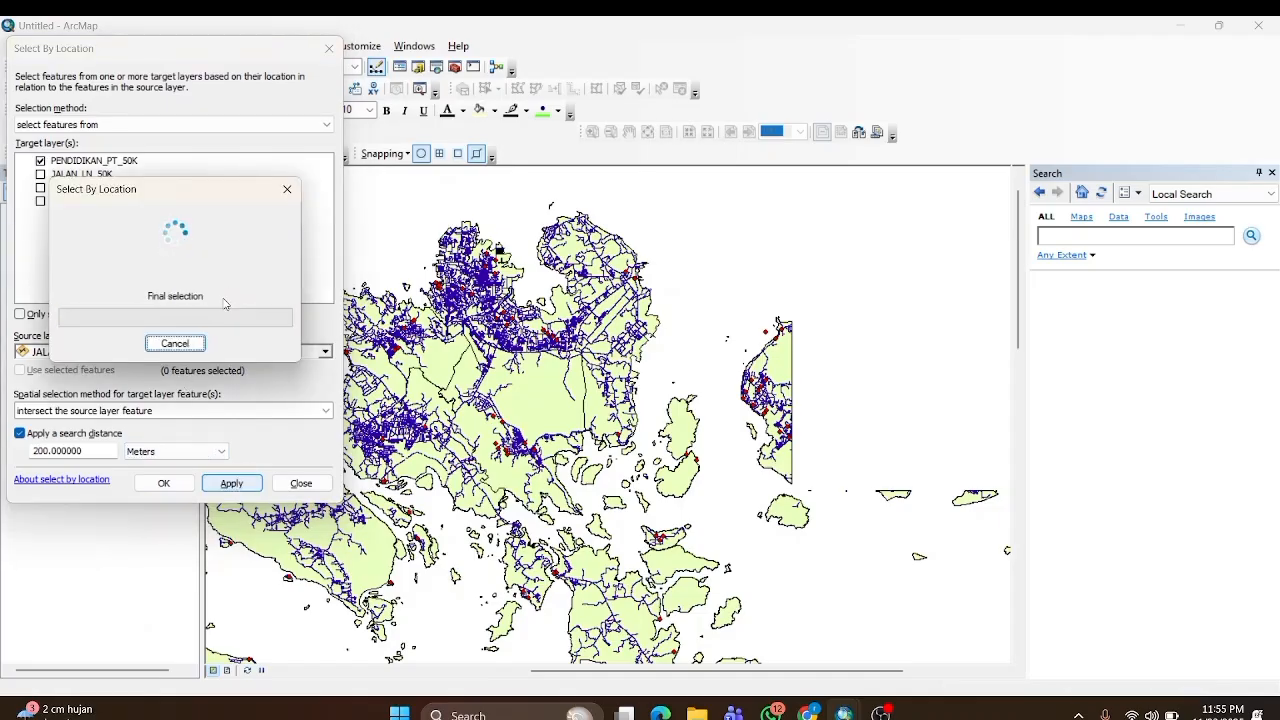
click(168, 483)
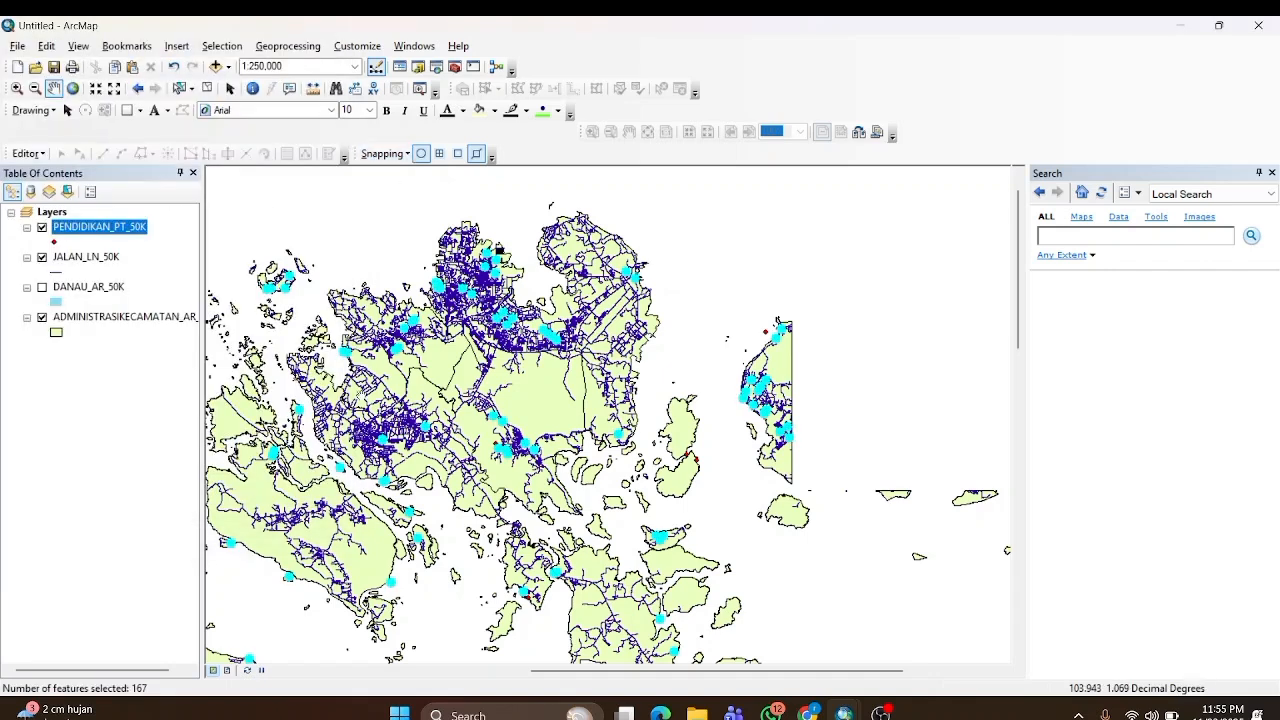
Examine the selected education points on the map at close range to see how they lie relative to the surrounding roads.
drag(497, 249, 574, 225)
drag(427, 350, 427, 341)
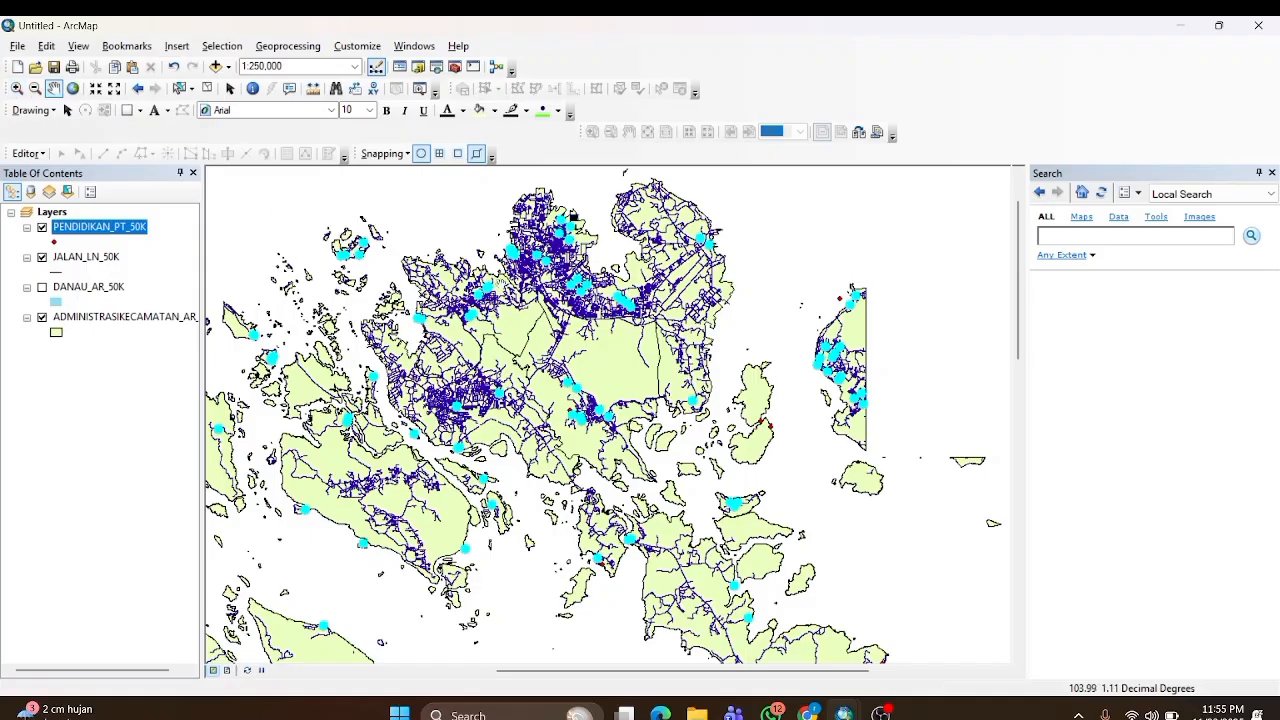
click(16, 88)
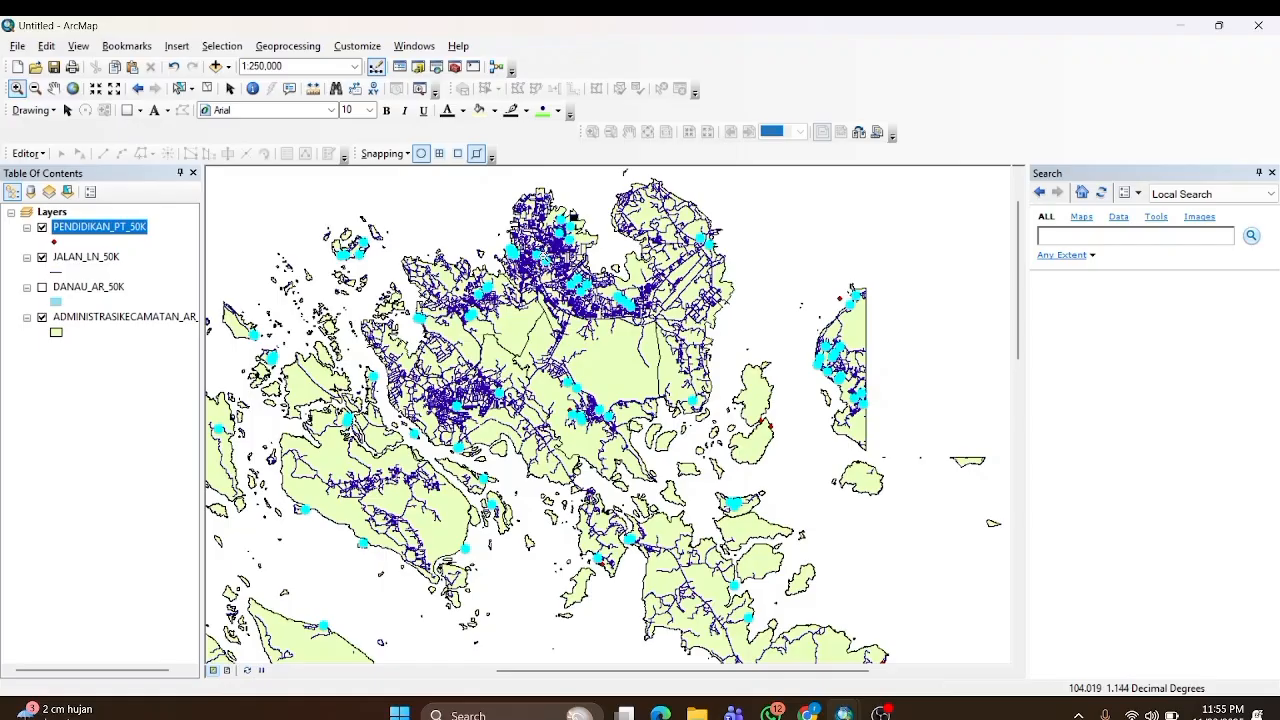
click(544, 257)
click(544, 257)
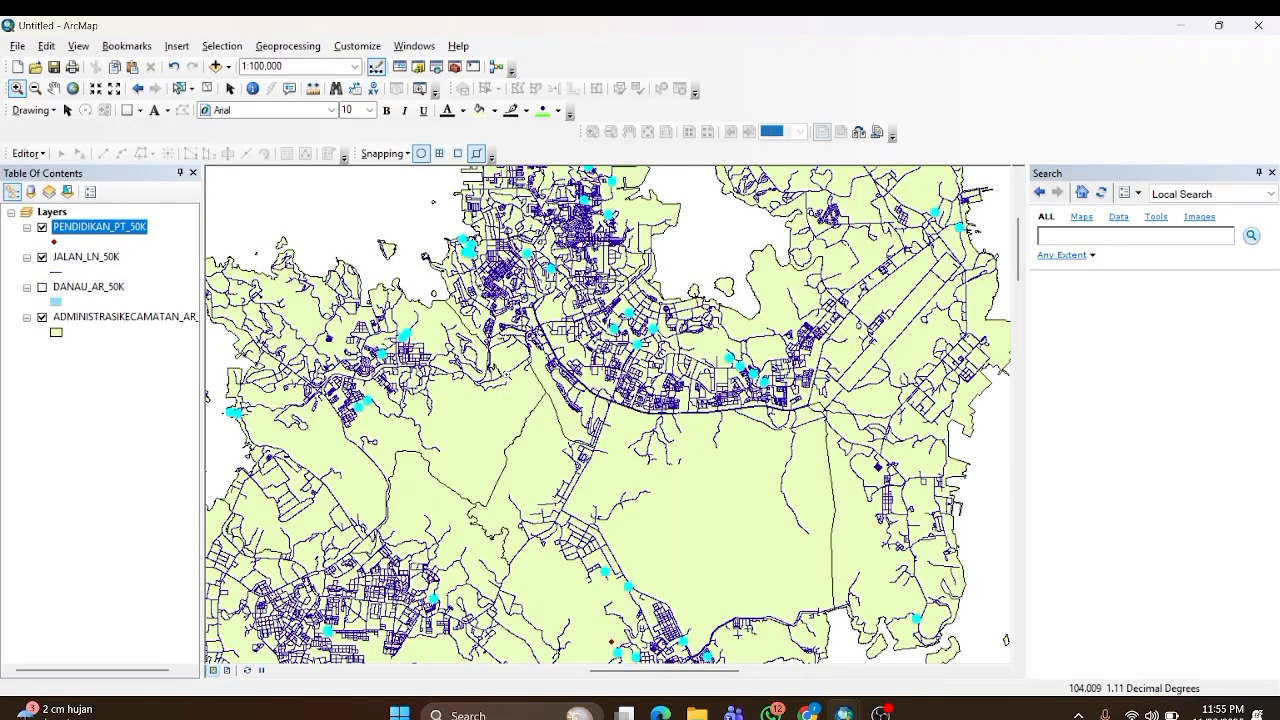
click(527, 258)
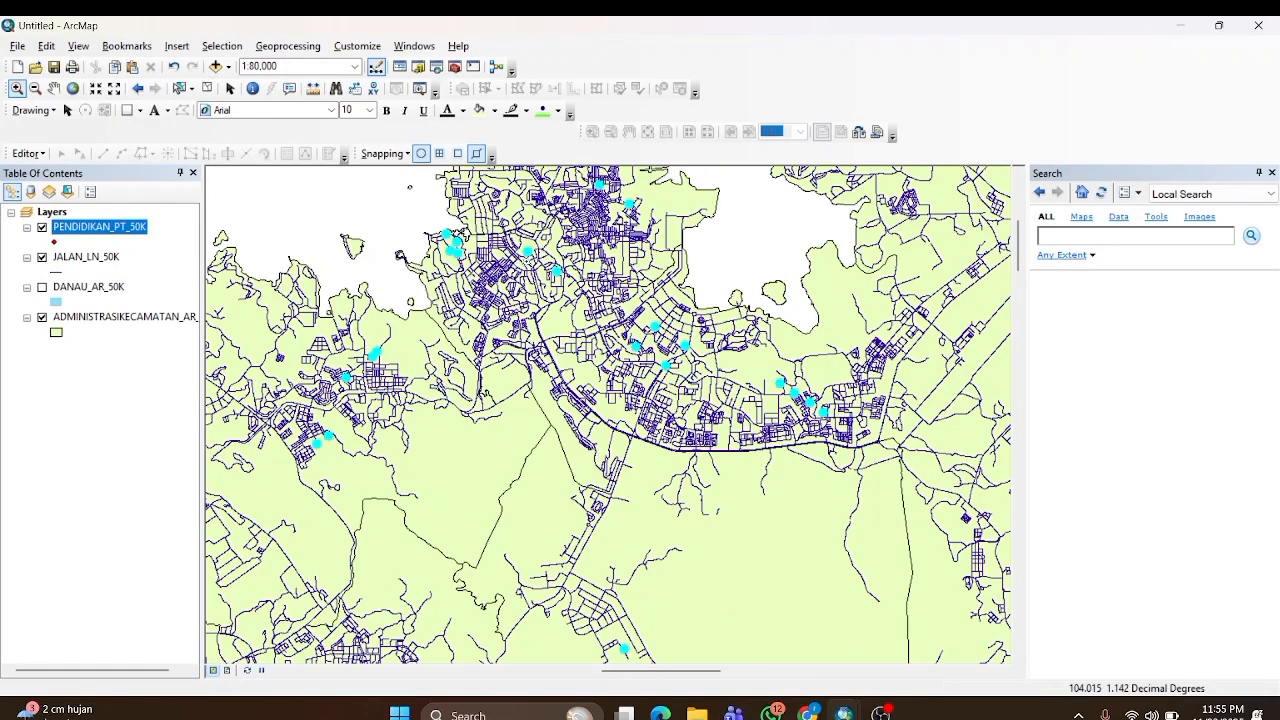
click(527, 255)
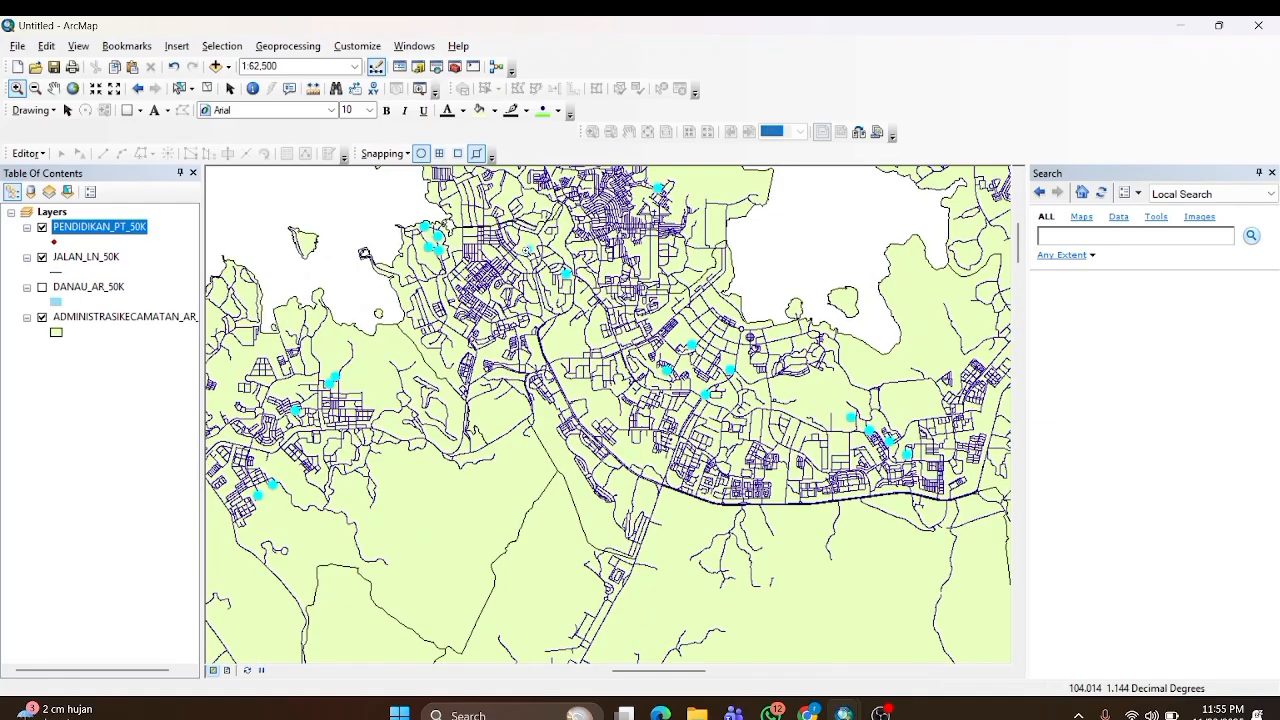
click(527, 252)
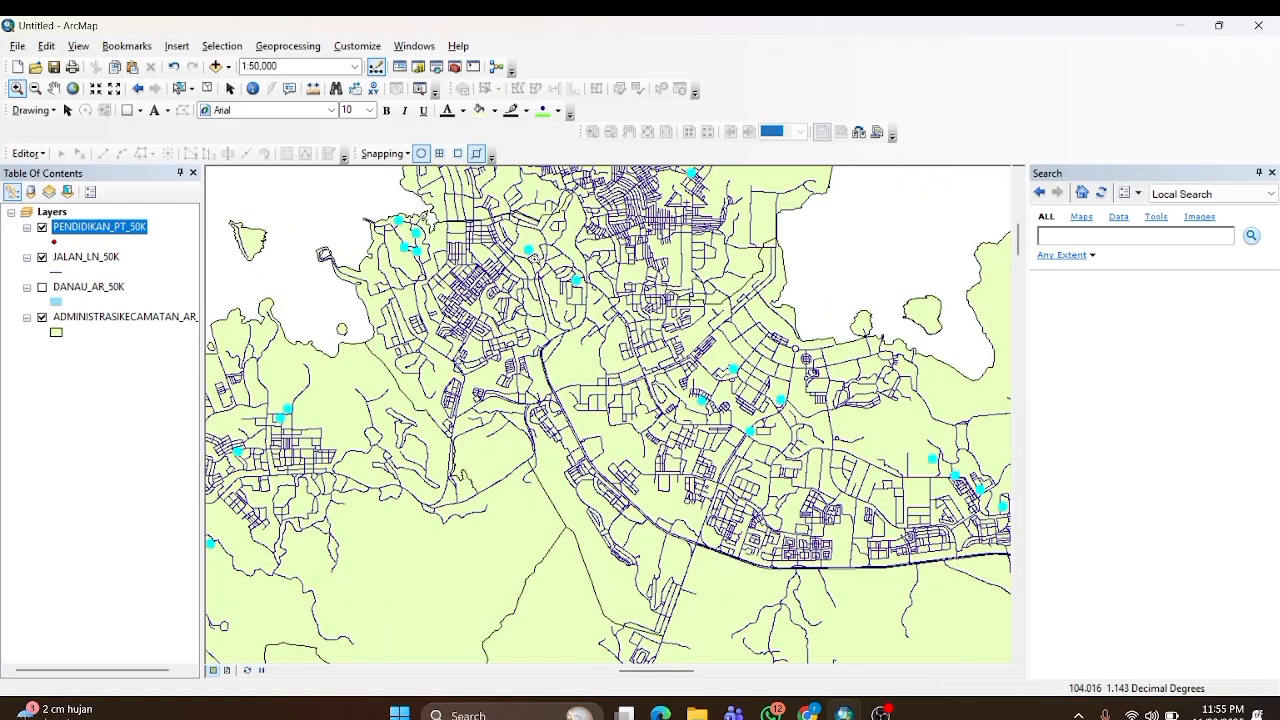
click(527, 252)
click(524, 250)
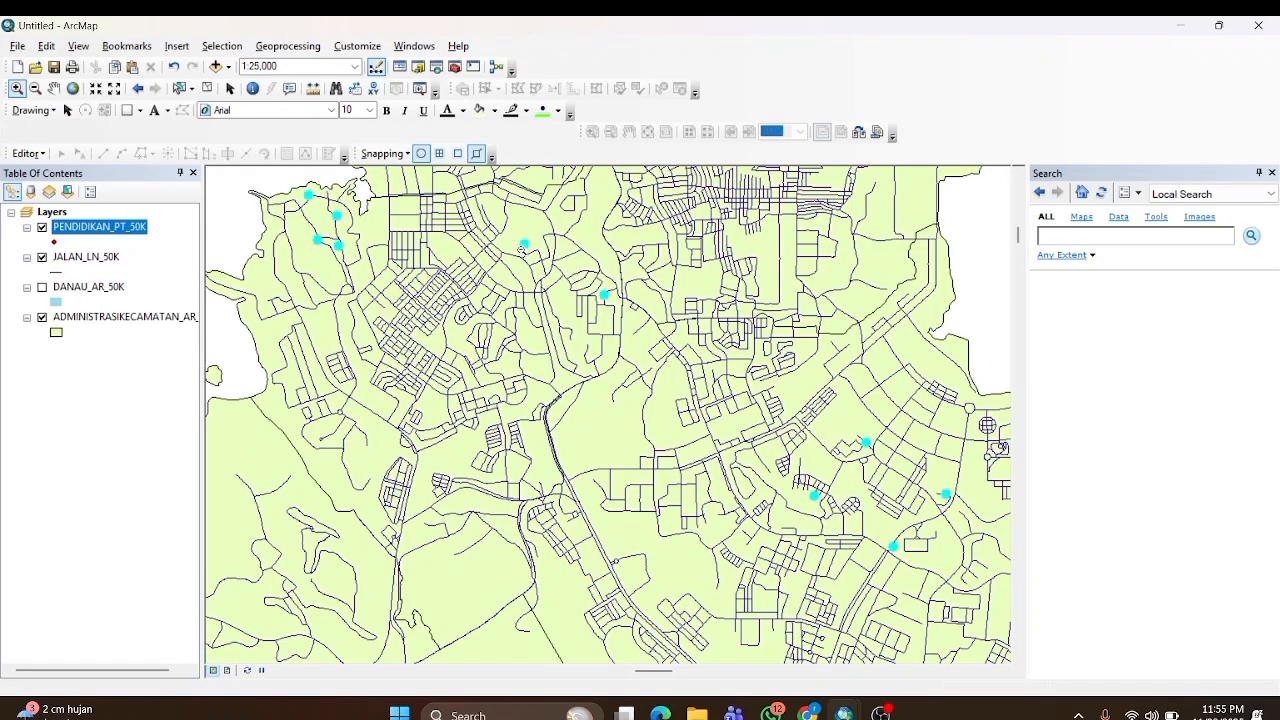
click(521, 249)
click(523, 249)
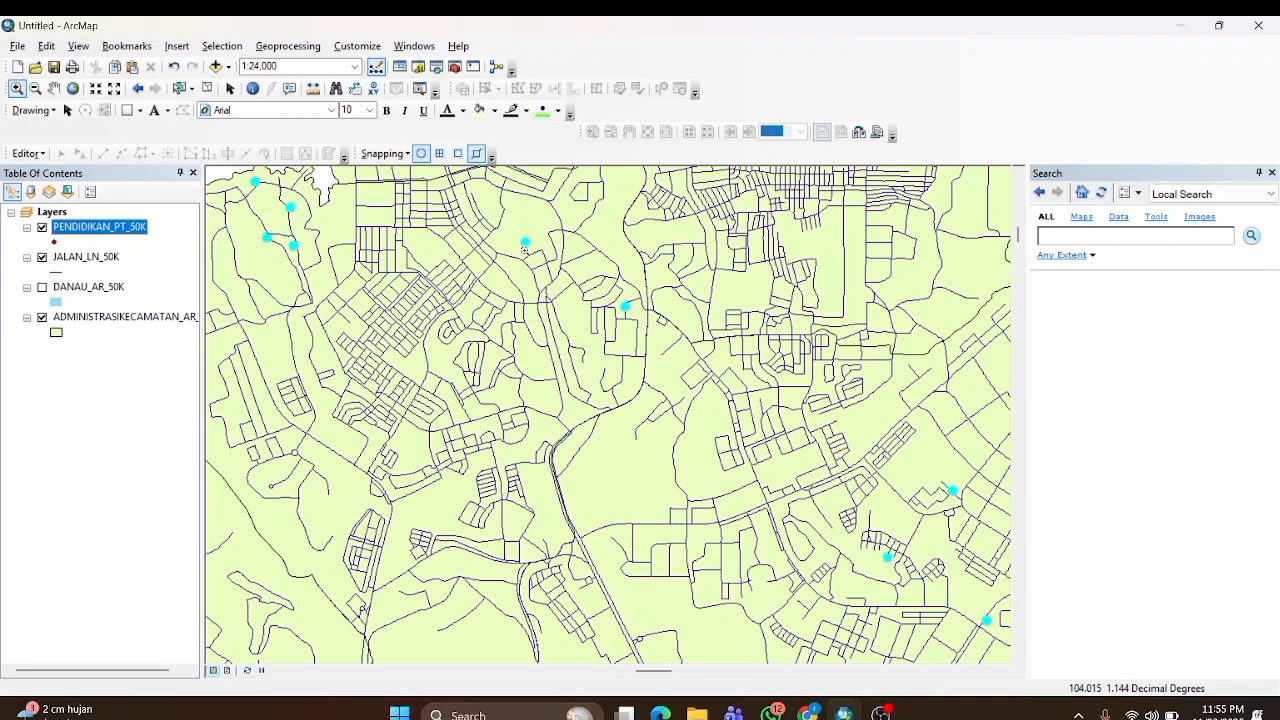
click(67, 110)
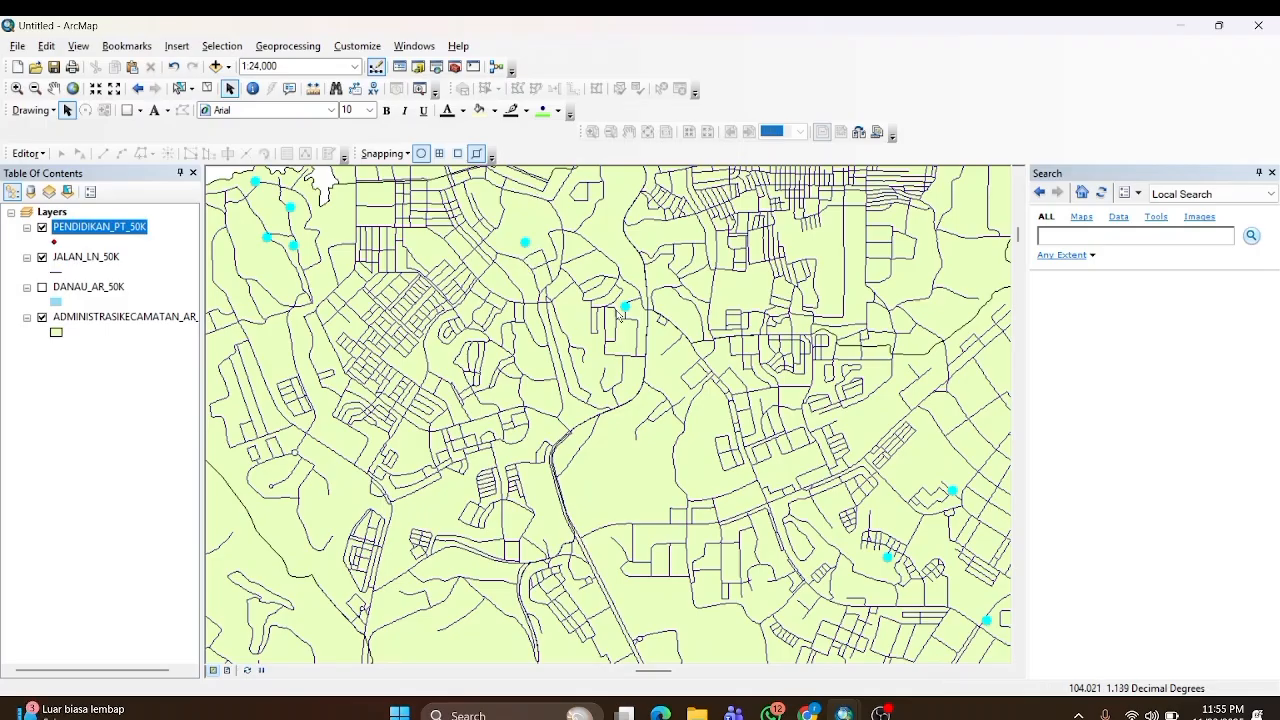
Look through the PENDIDIKAN_PT_50K attribute table to check which education records are selected and which are not.
right_click(100, 230)
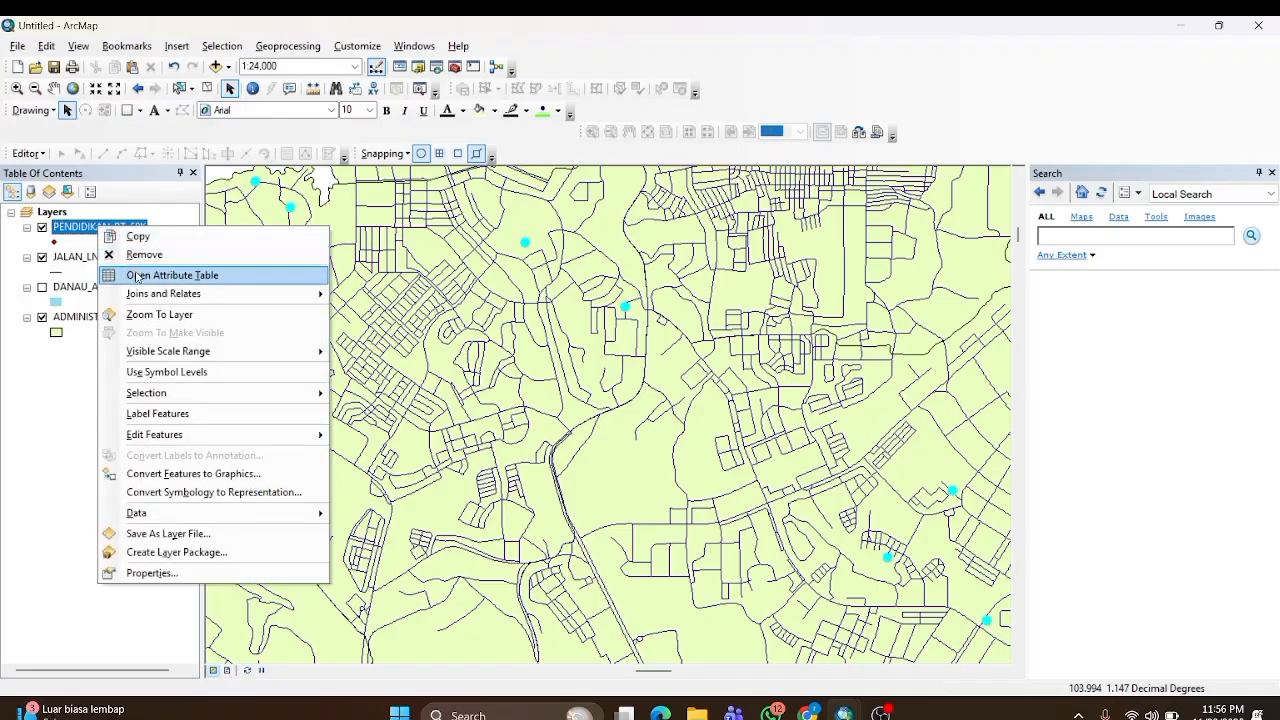
click(136, 275)
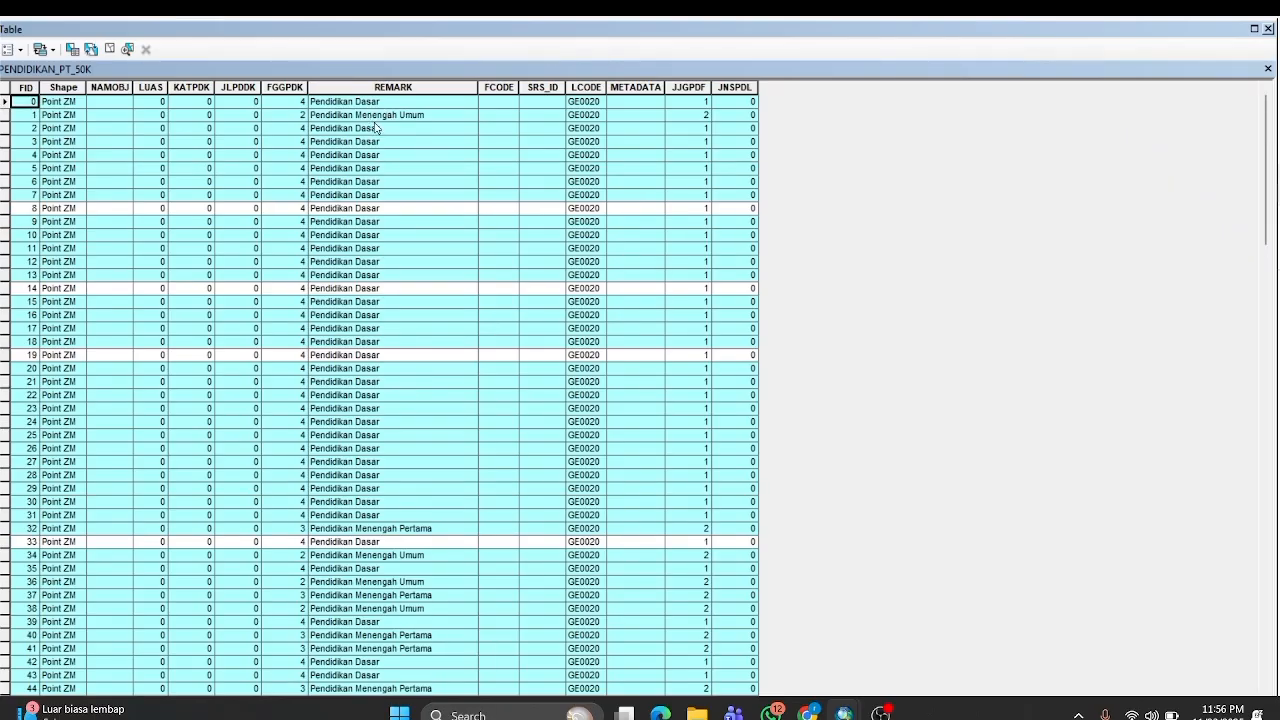
scroll(358, 254, down, 7)
scroll(357, 250, down, 3)
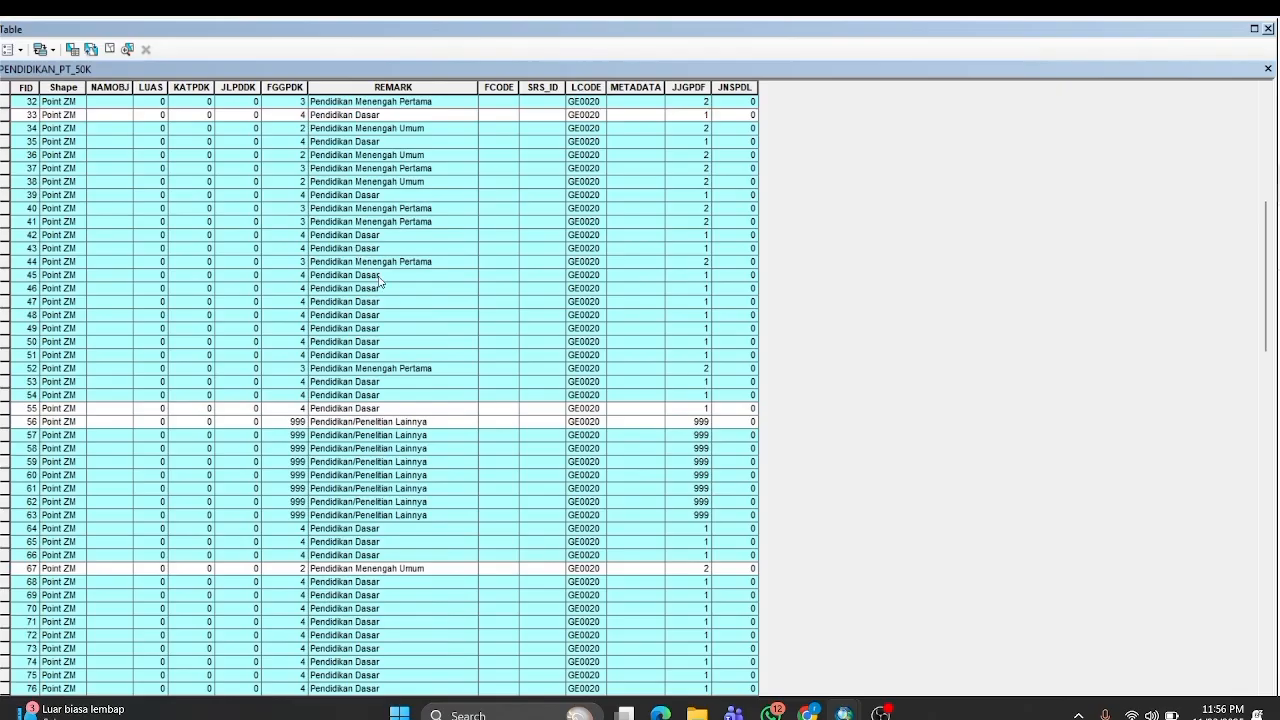
scroll(381, 283, down, 1)
scroll(415, 323, down, 14)
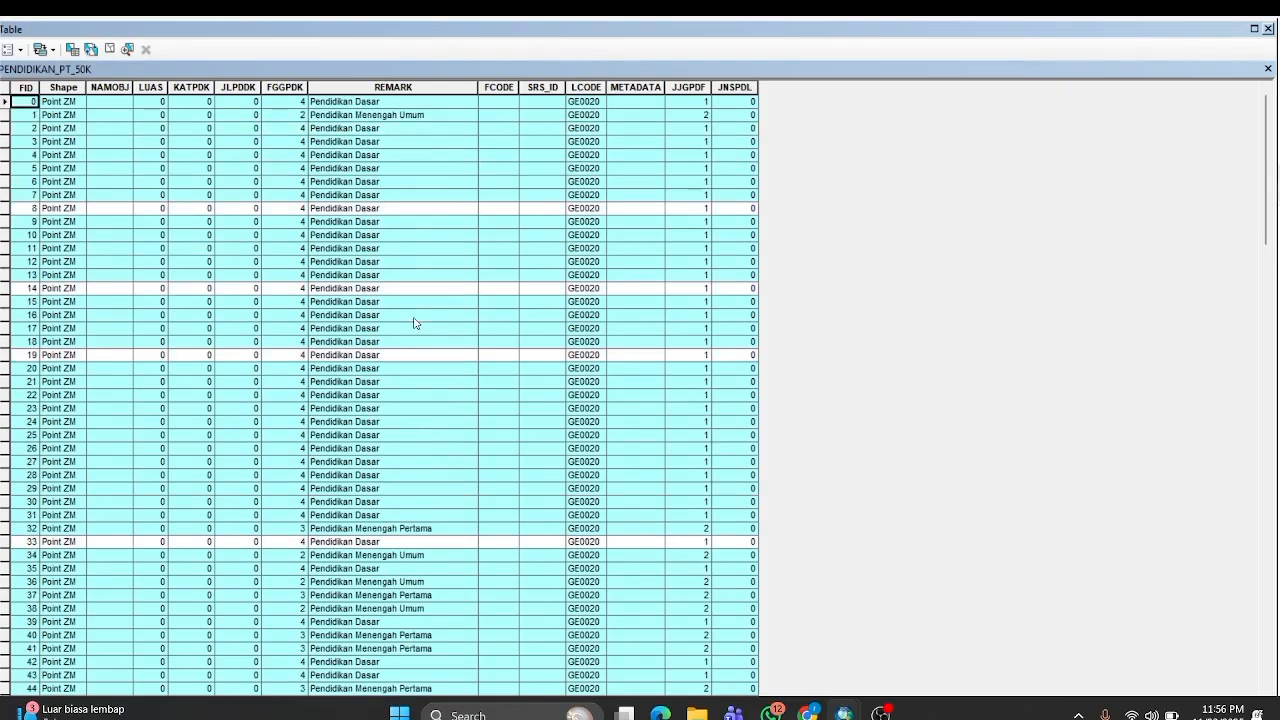
scroll(415, 323, down, 19)
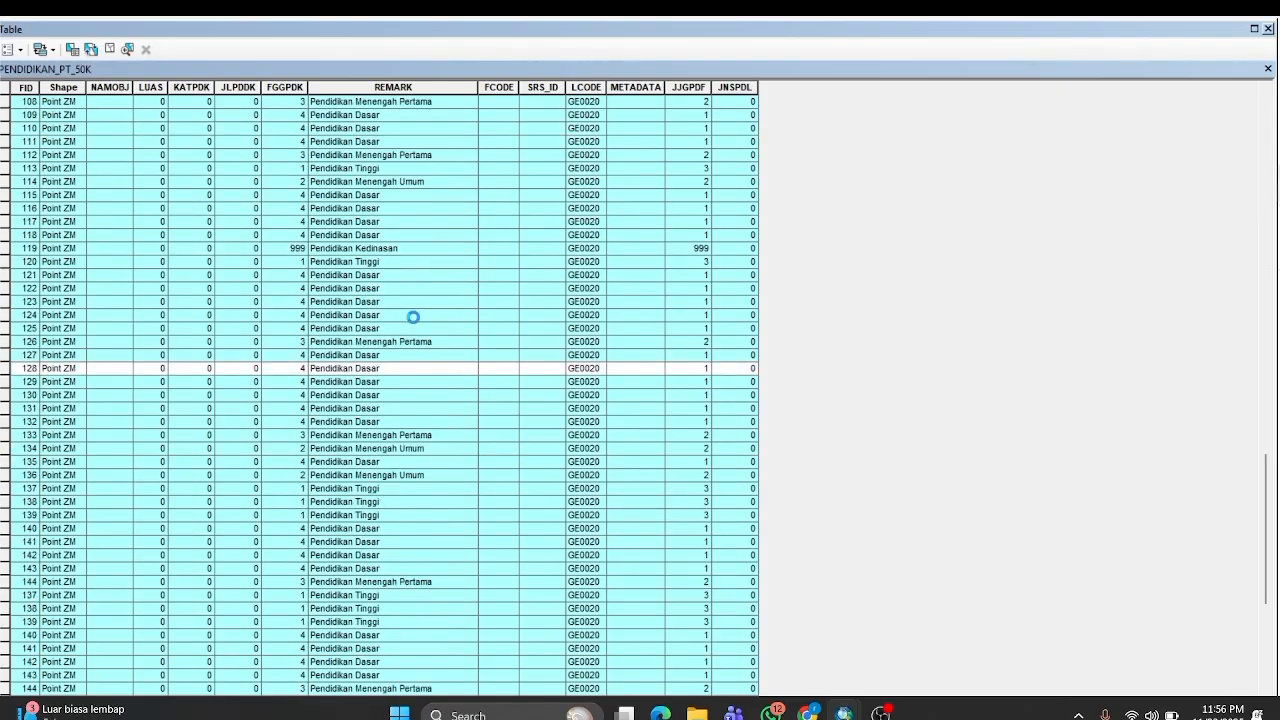
scroll(415, 323, up, 3)
scroll(415, 323, down, 3)
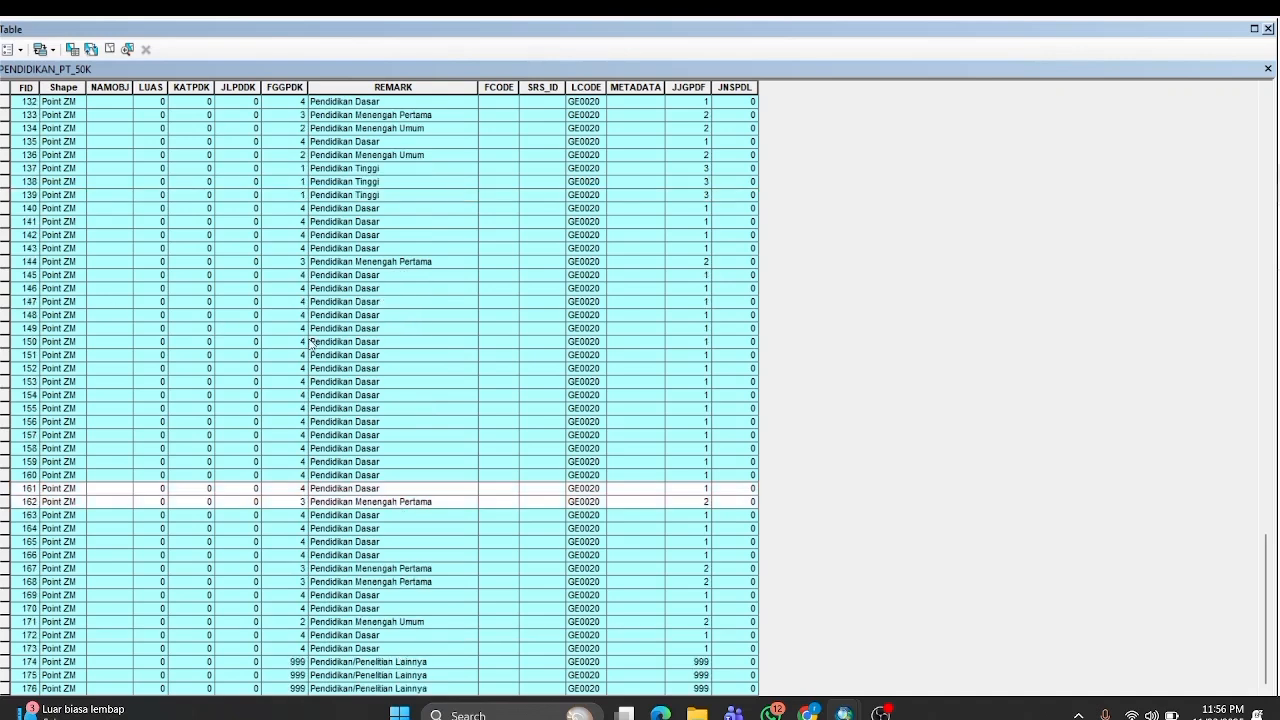
scroll(311, 343, up, 20)
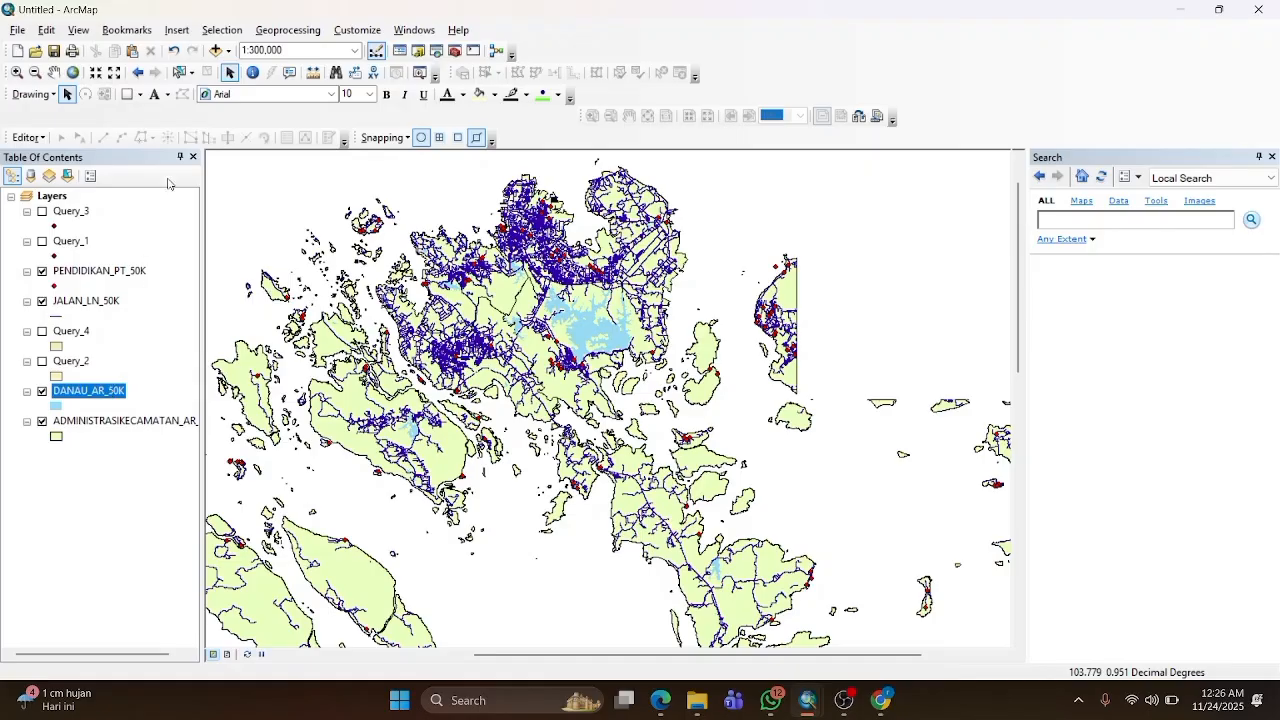
Select by location only the DANAU_AR_50K features that intersect the JALAN_LN_50K source layer, with a search distance of 200 meters.
click(229, 30)
click(258, 68)
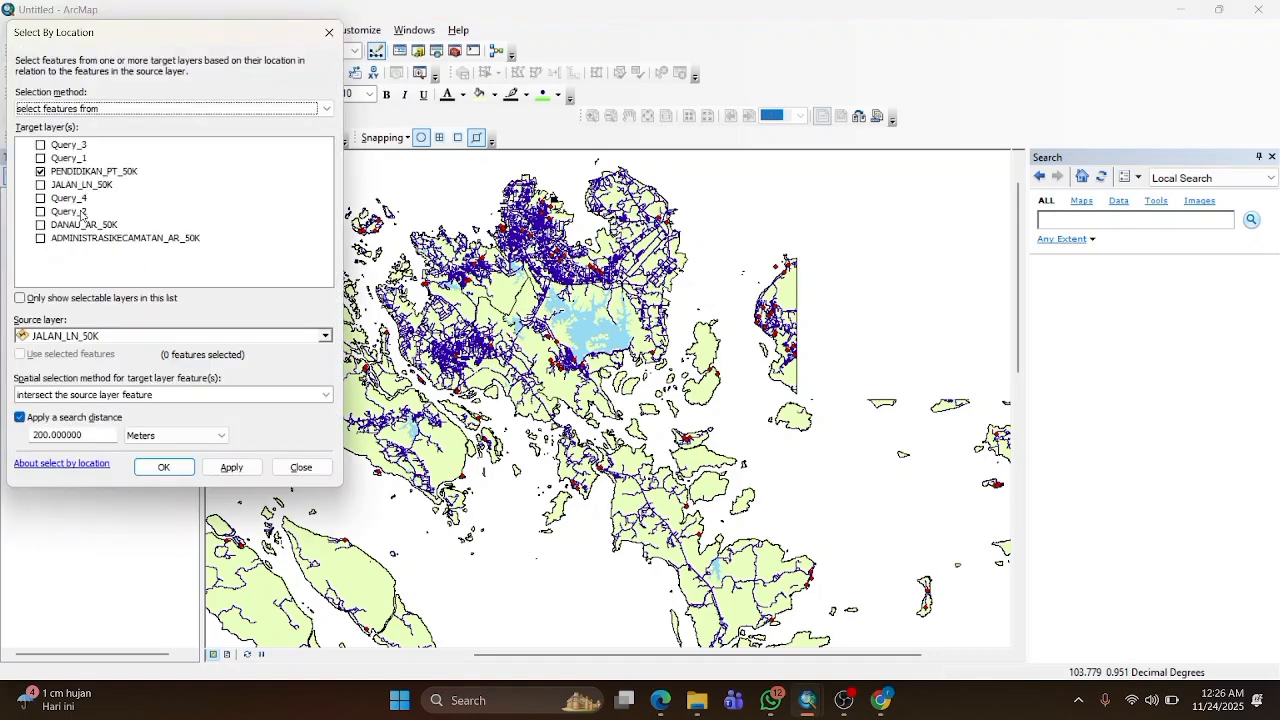
click(40, 225)
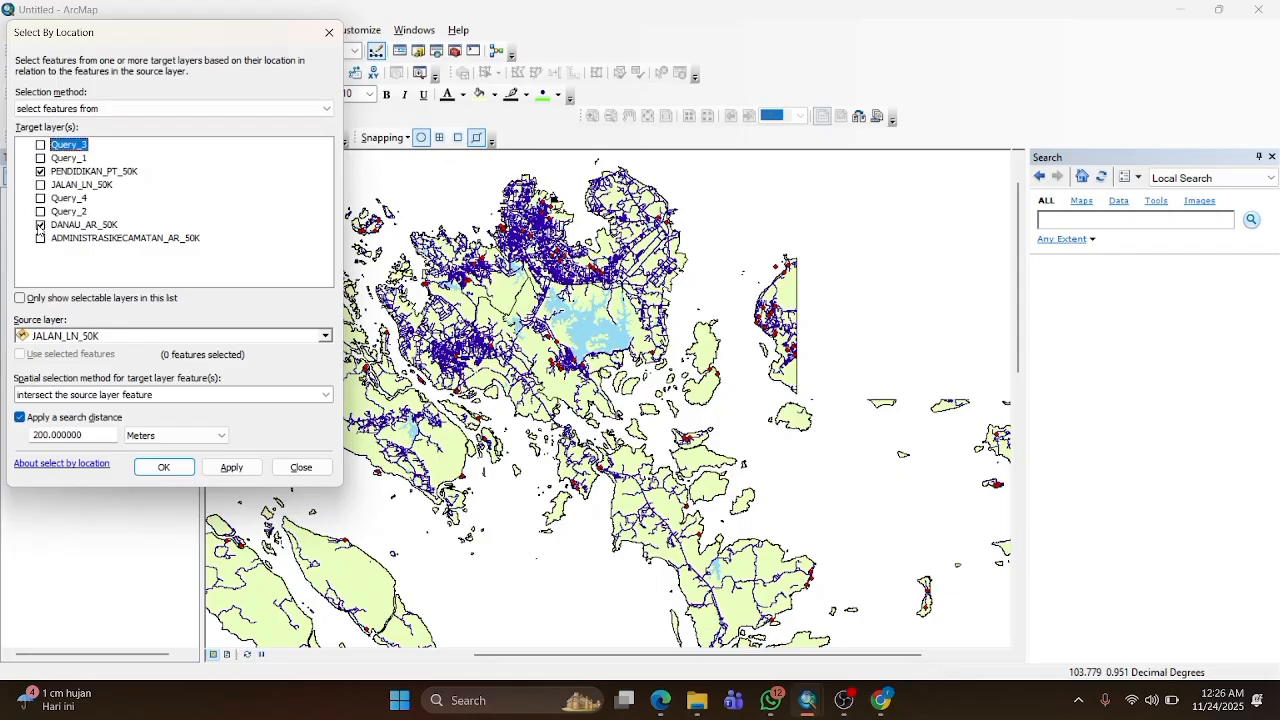
click(41, 172)
click(194, 441)
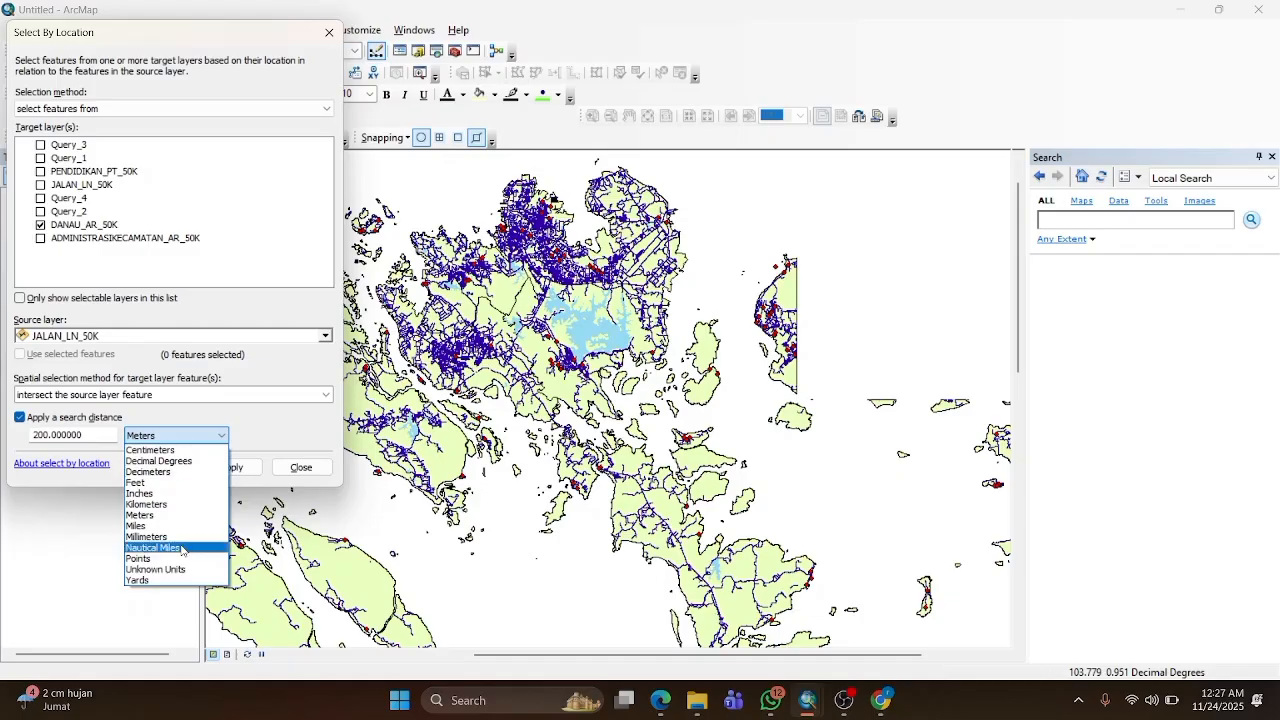
click(181, 439)
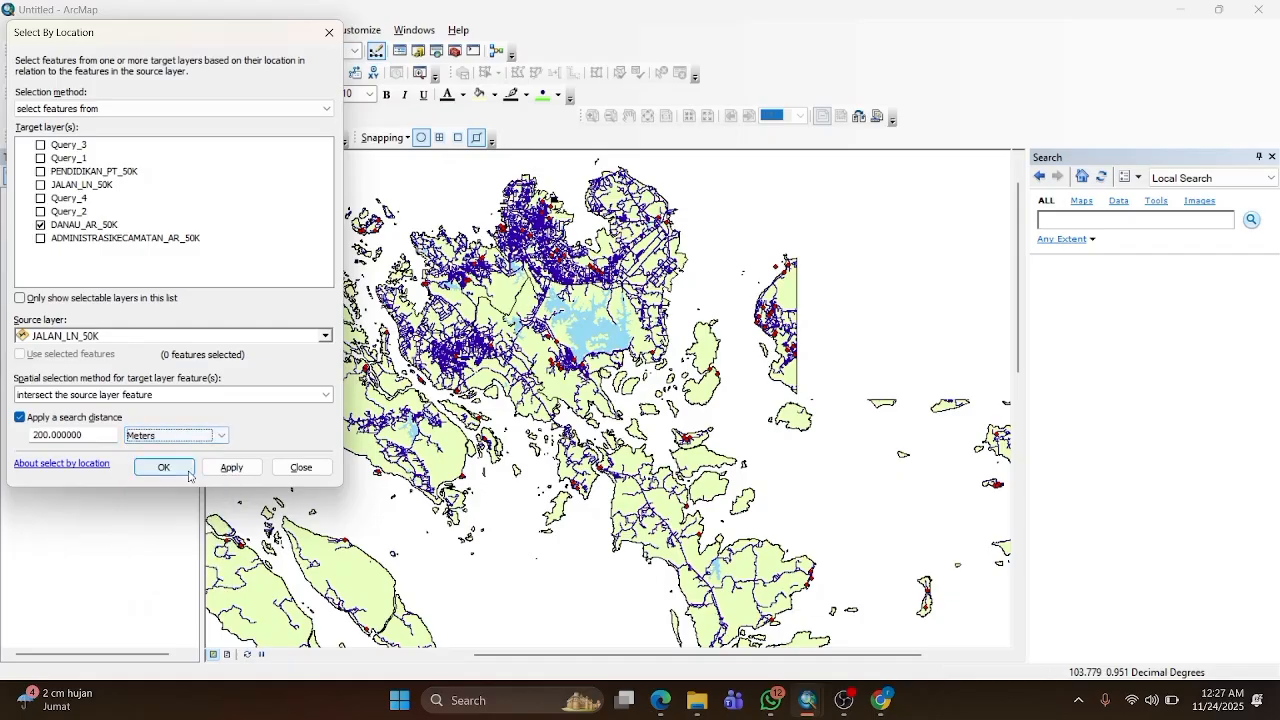
click(187, 474)
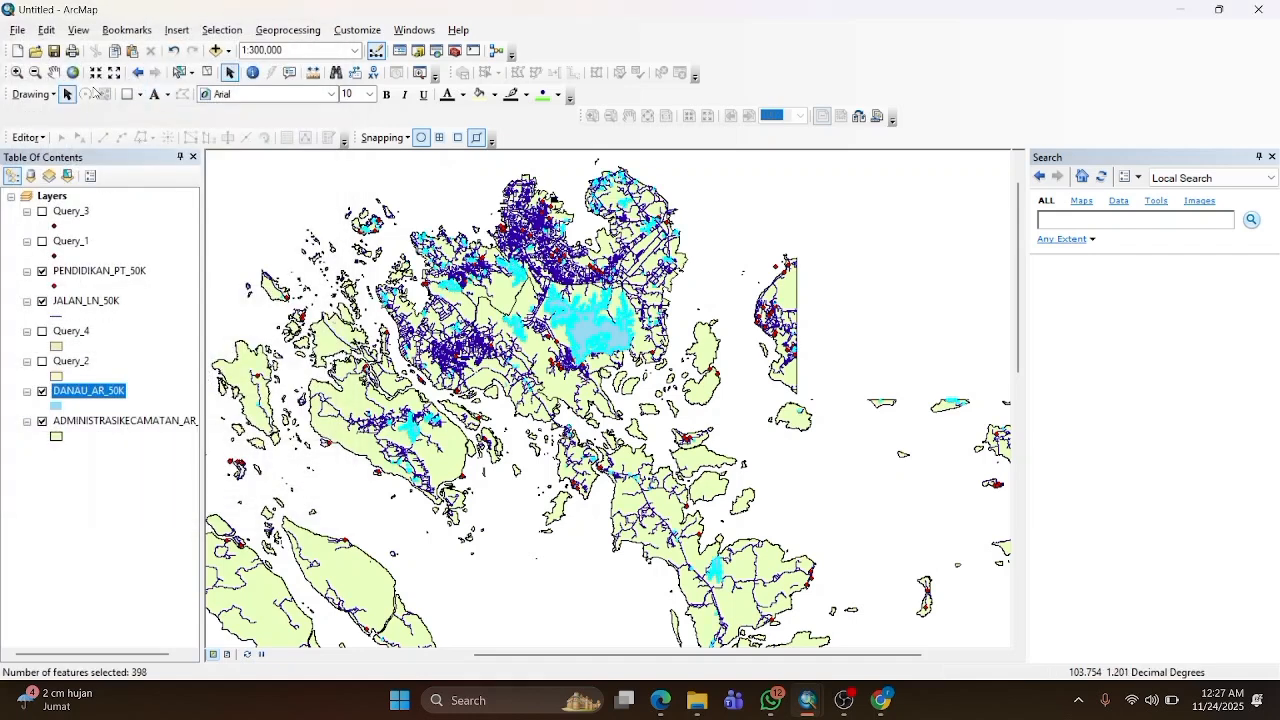
Examine the selected lakes across the map's islands to see how they lie relative to the roads.
click(55, 74)
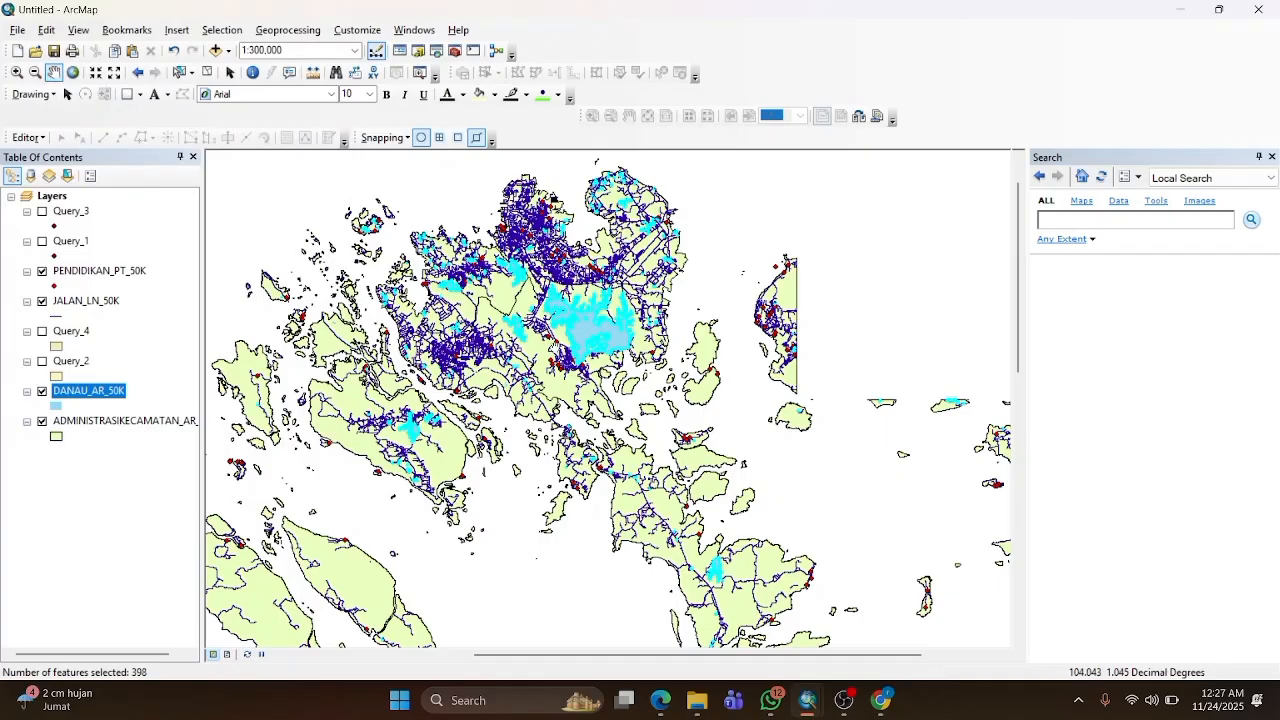
drag(555, 348, 513, 312)
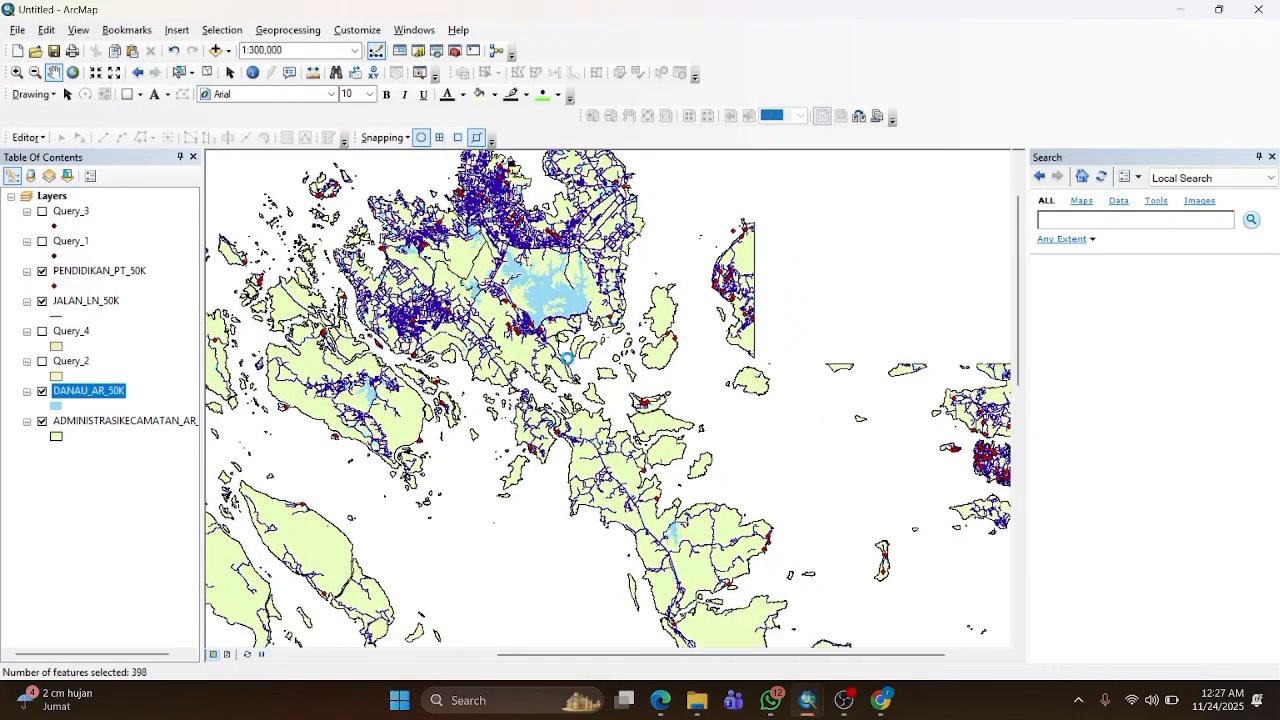
drag(572, 365, 560, 311)
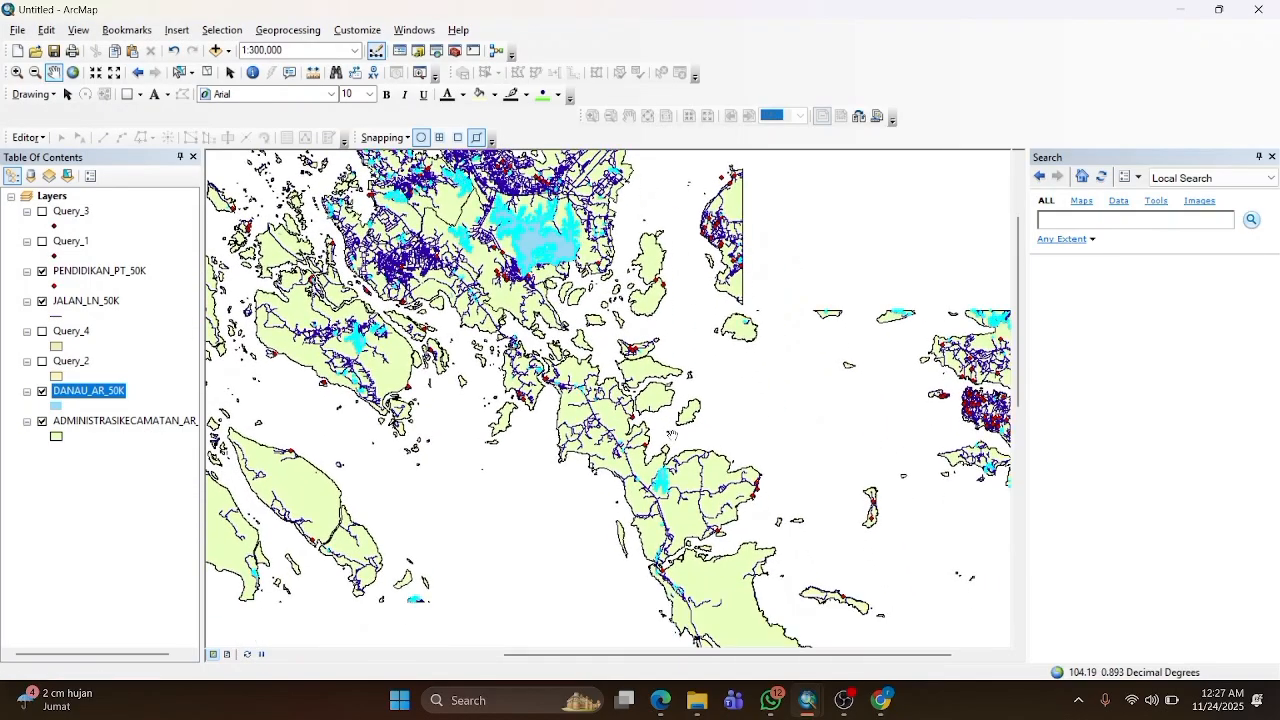
right_click(657, 362)
mouse_move(620, 371)
mouse_down()
mouse_move(608, 395)
mouse_move(638, 366)
mouse_up()
right_click(612, 336)
scroll(668, 460, down, 1)
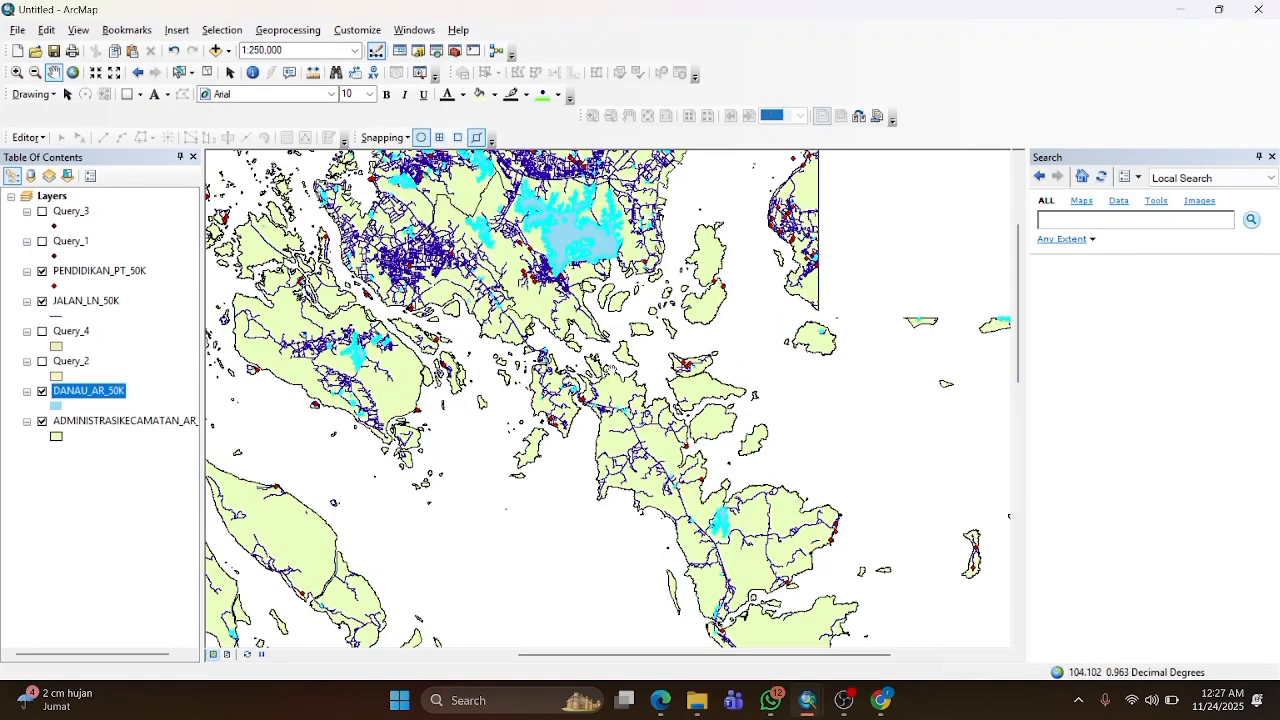
drag(566, 343, 616, 478)
drag(585, 372, 627, 392)
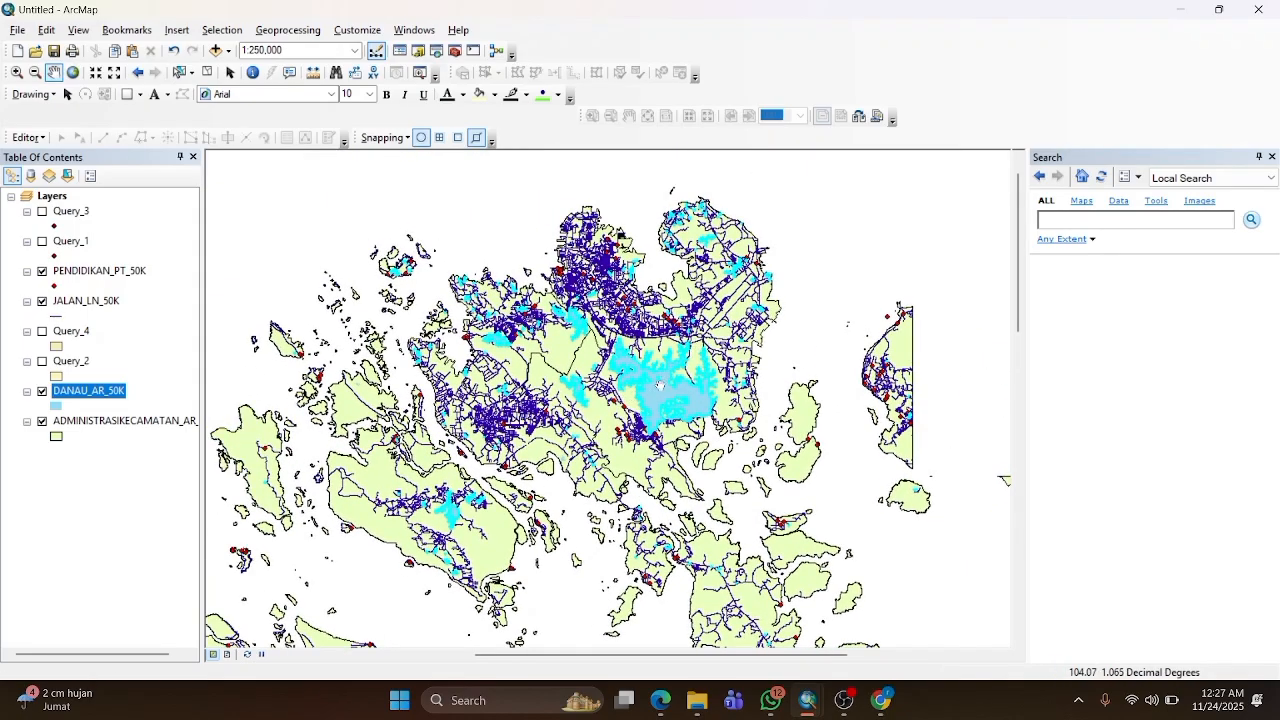
drag(497, 450, 439, 416)
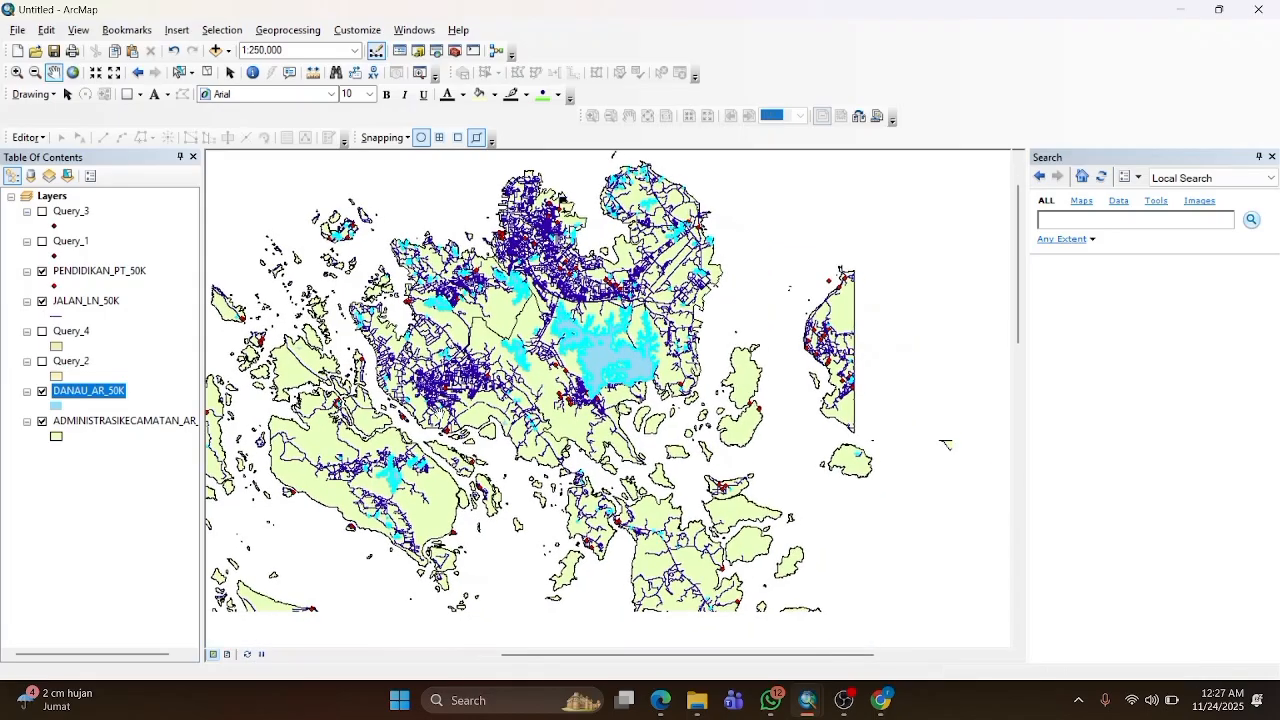
drag(532, 450, 465, 377)
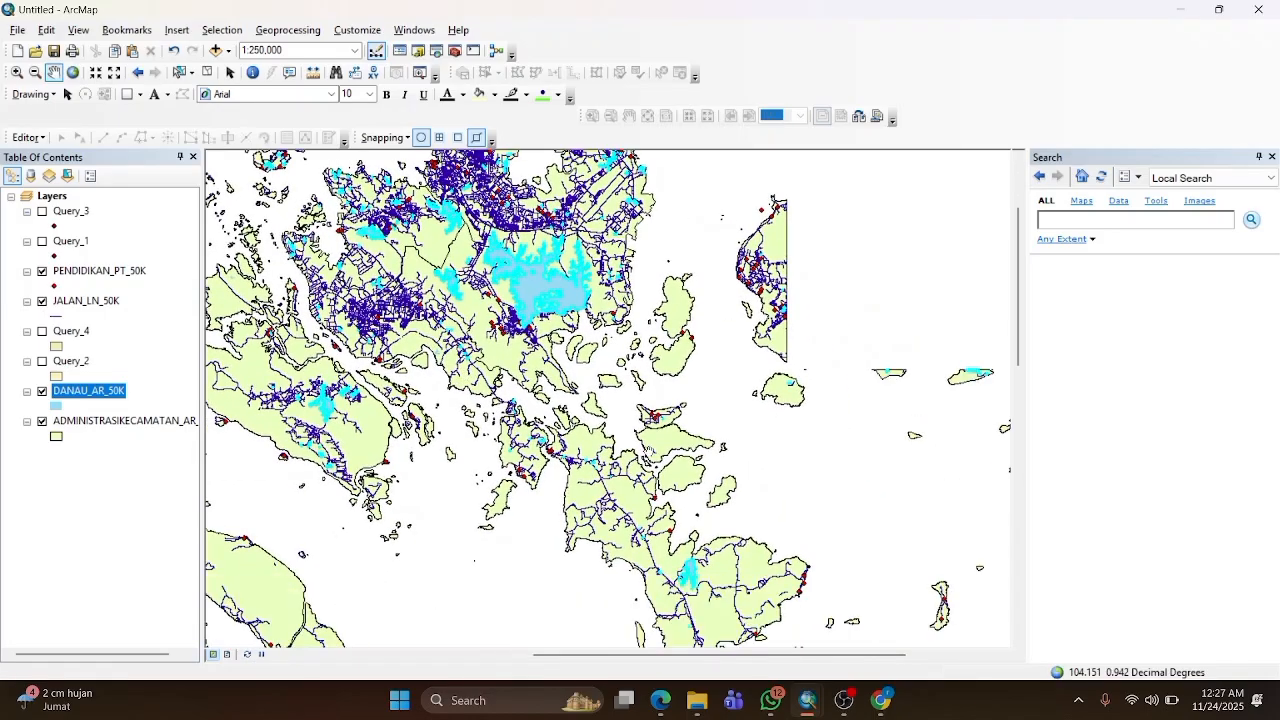
right_click(577, 383)
drag(506, 532, 469, 314)
drag(590, 330, 764, 547)
drag(670, 466, 775, 601)
drag(739, 538, 626, 545)
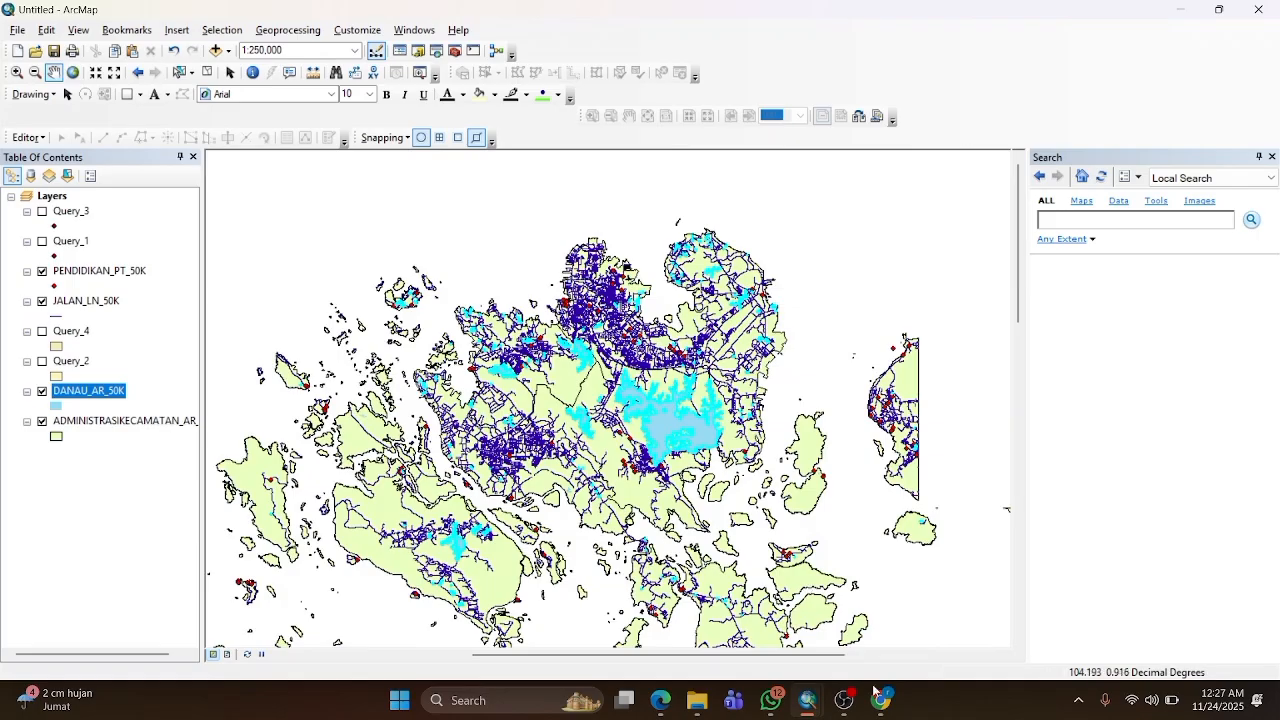
right_click(89, 392)
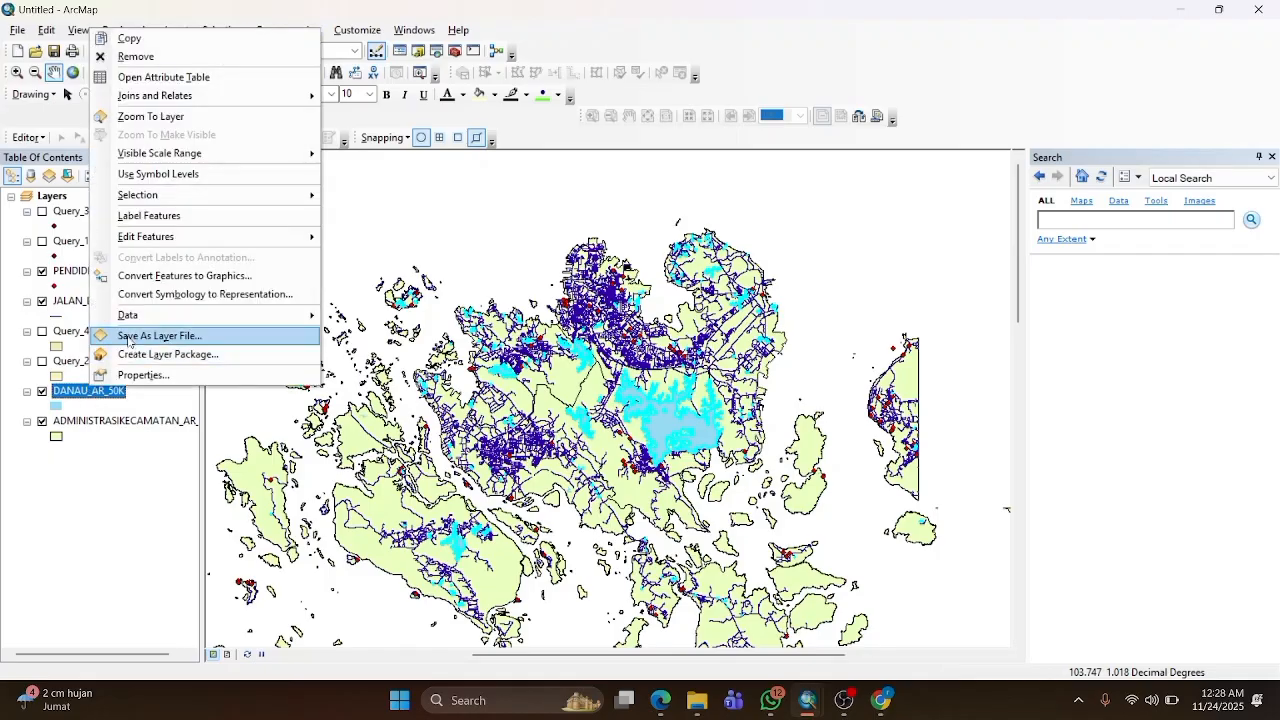
mouse_move(138, 325)
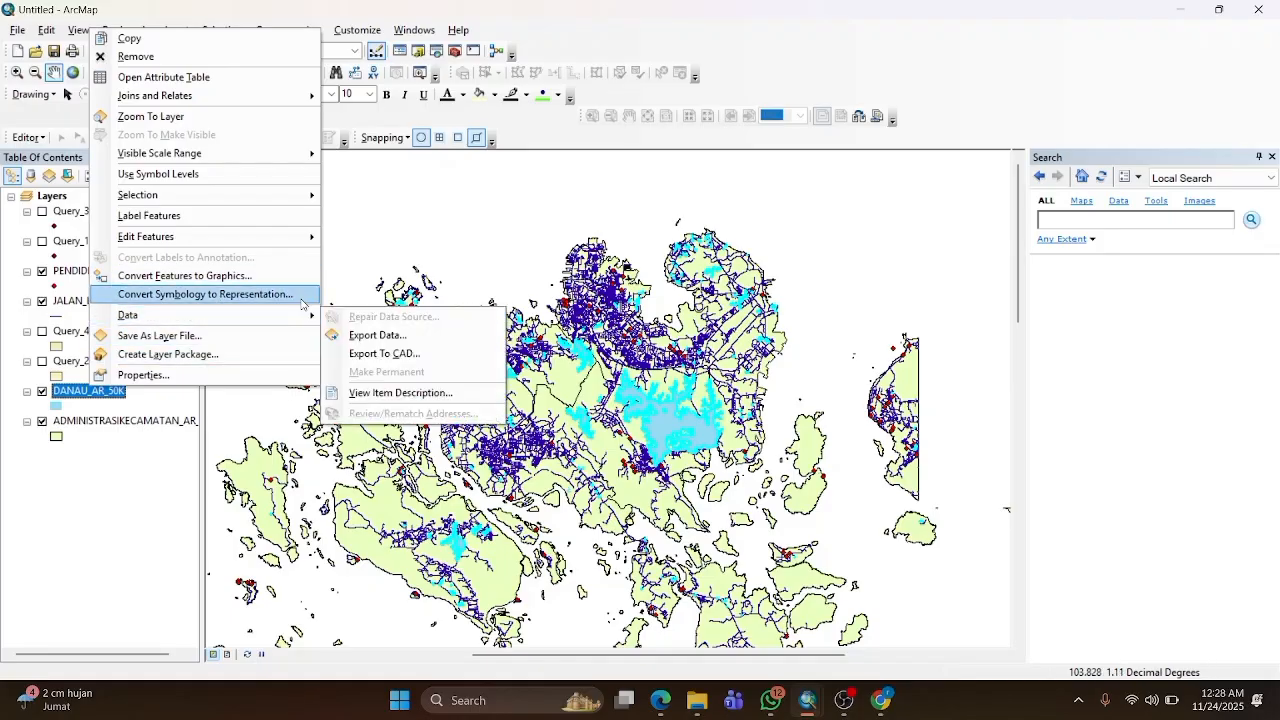
mouse_move(303, 322)
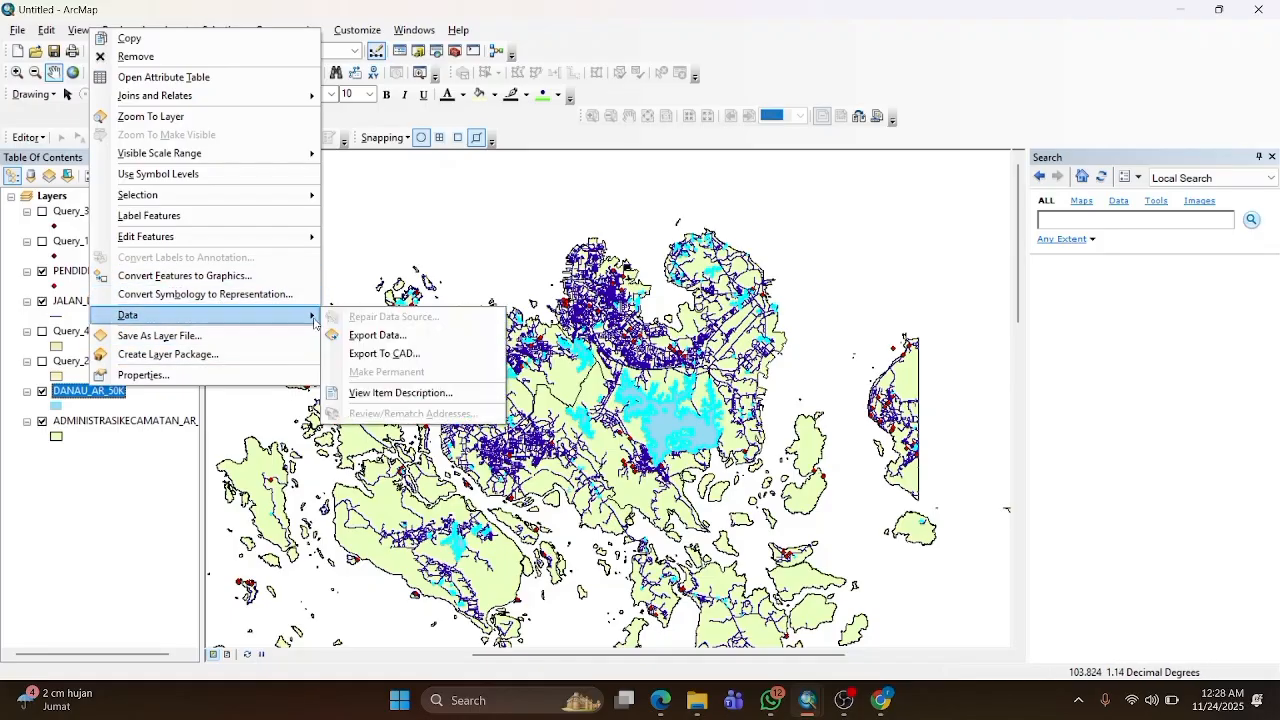
click(378, 336)
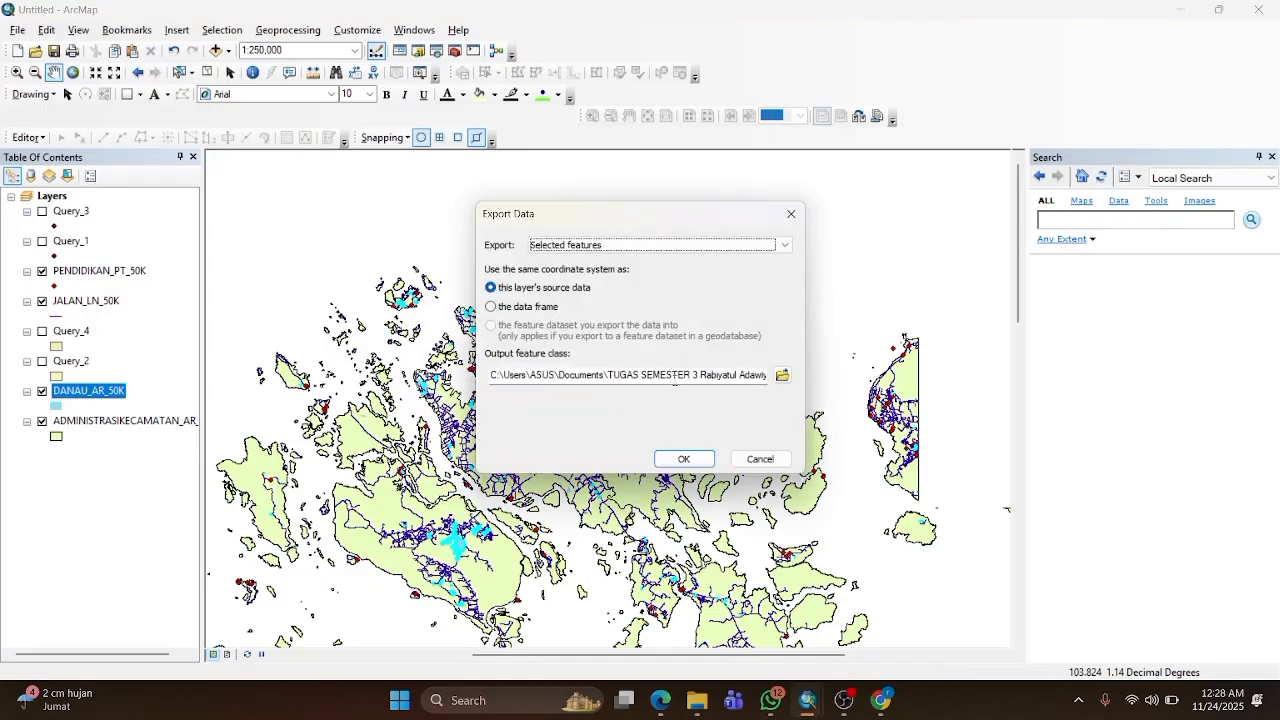
click(708, 375)
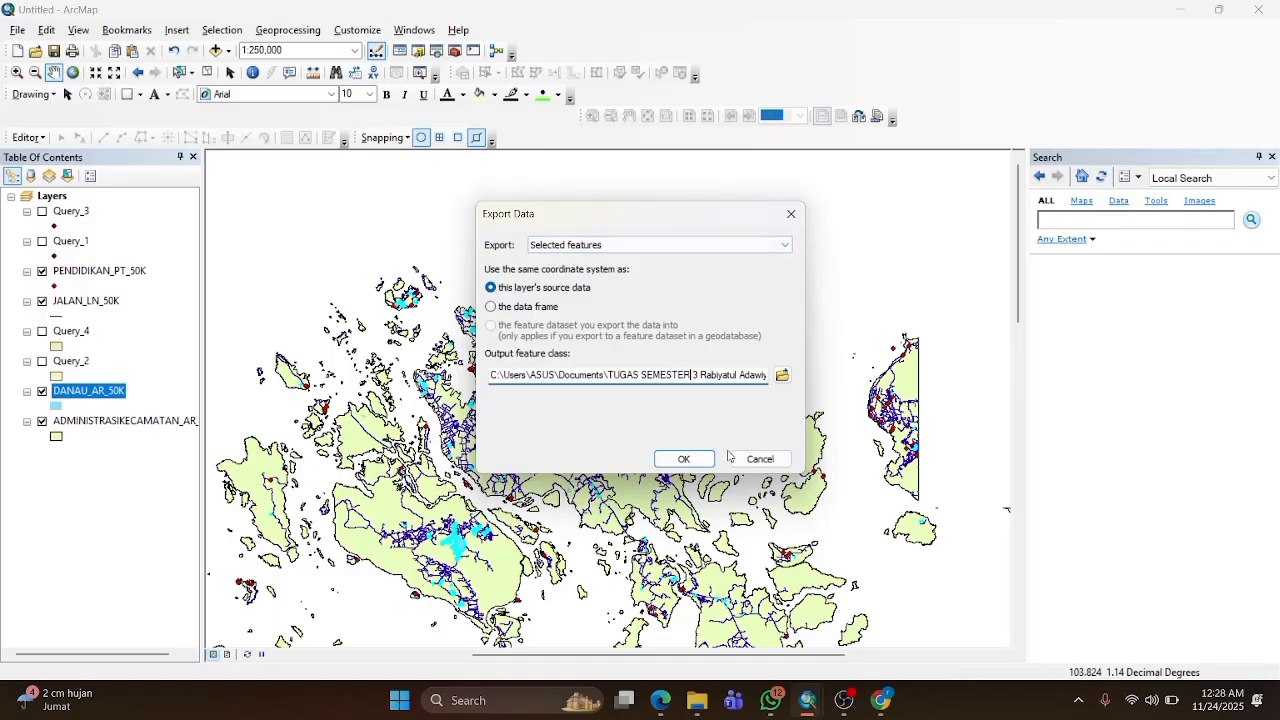
click(791, 214)
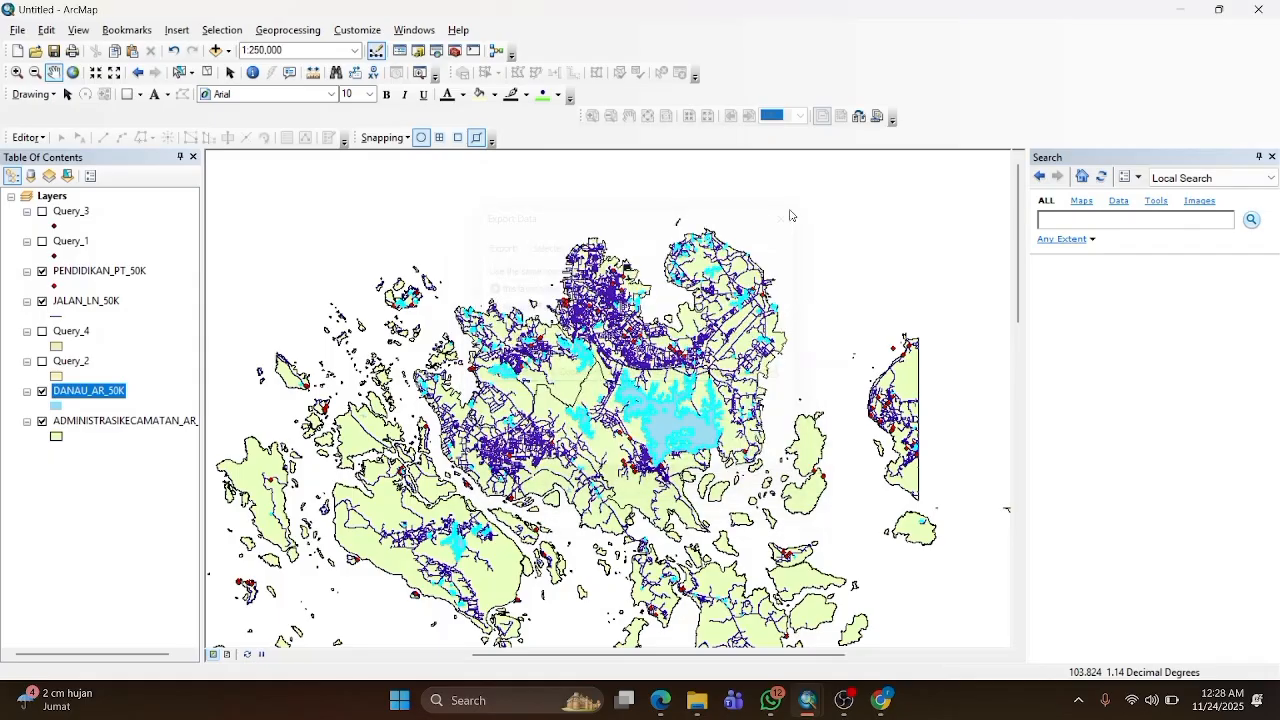
click(42, 391)
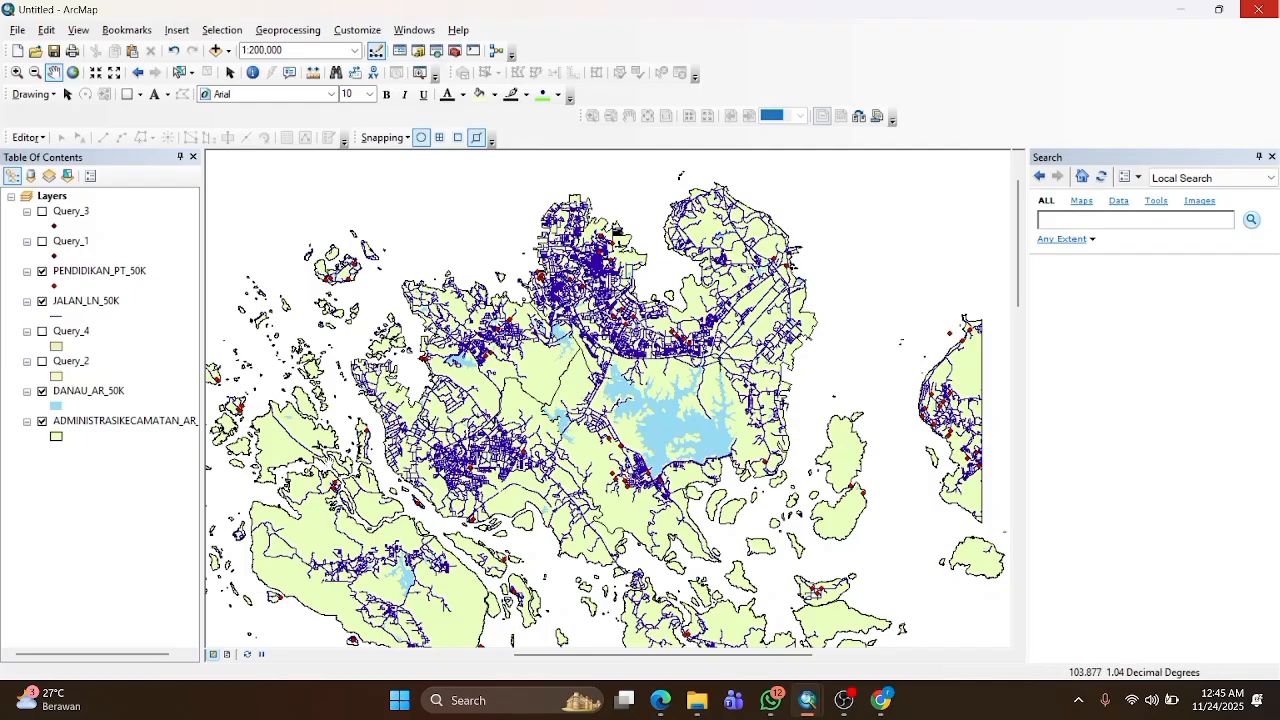
Open the JALAN_LN_50K attribute table and look through the road types in its REMARK field.
right_click(87, 301)
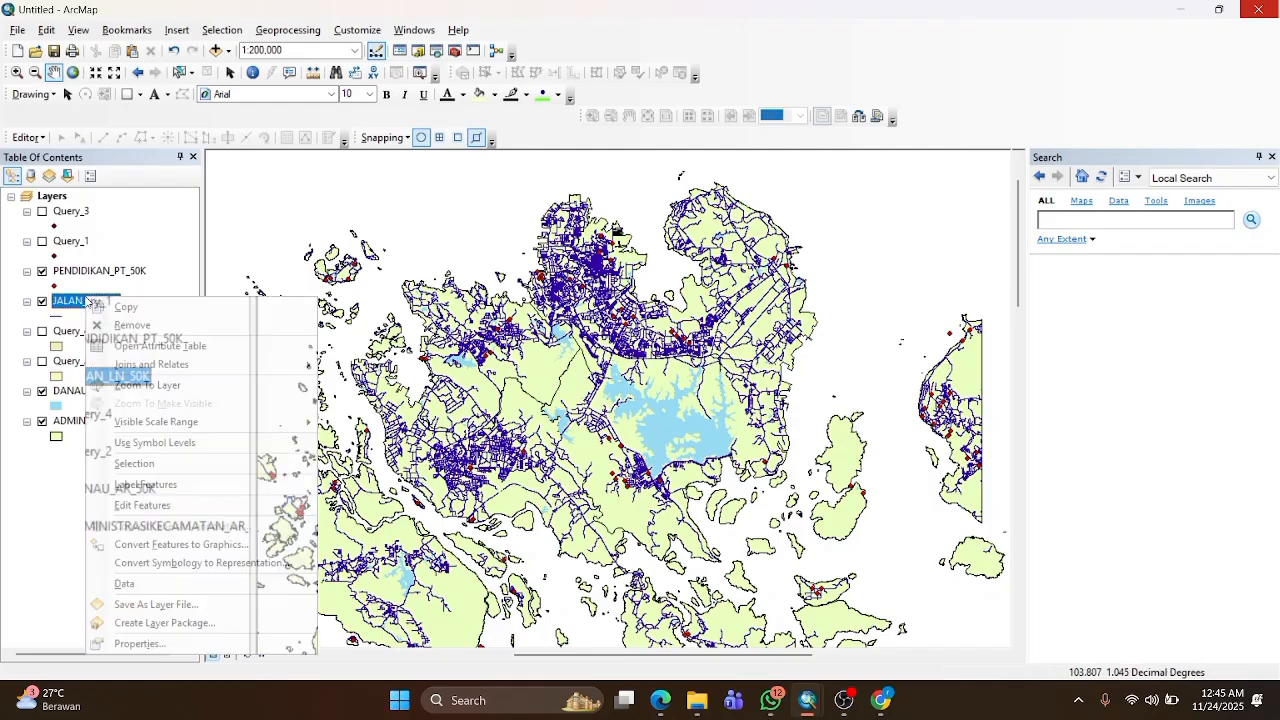
click(165, 345)
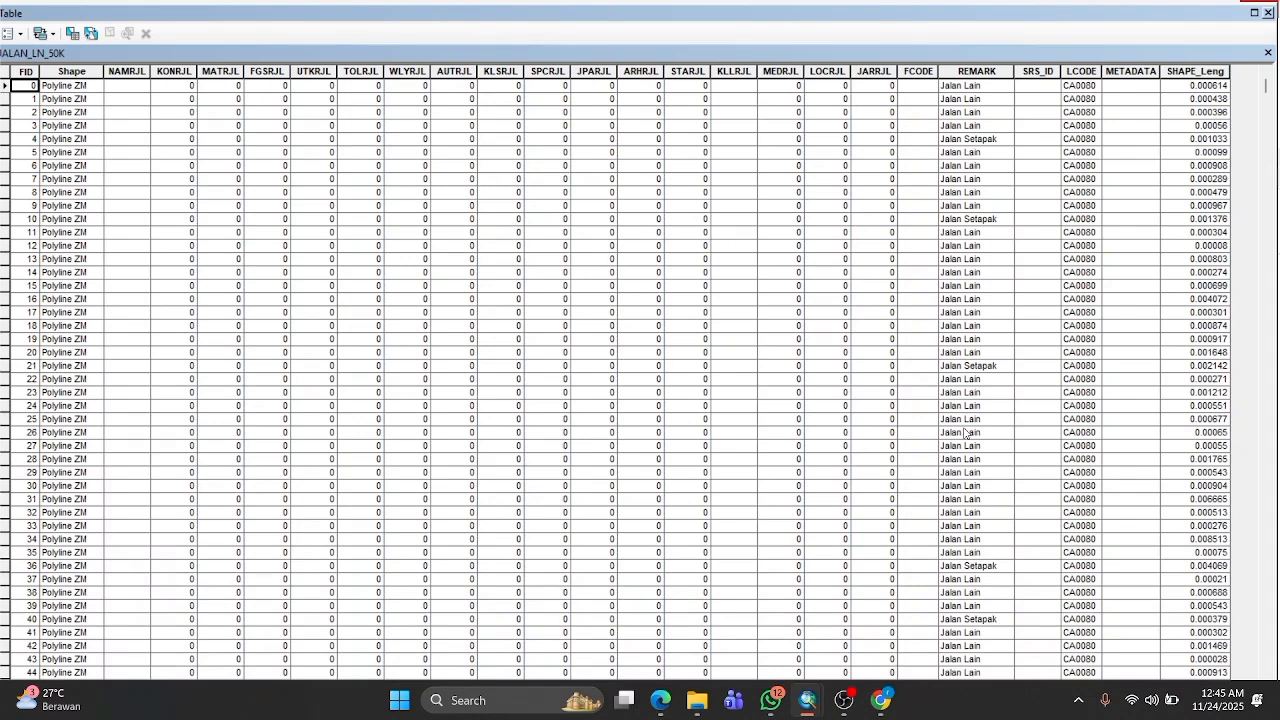
scroll(970, 289, down, 9)
scroll(970, 289, down, 20)
scroll(970, 289, up, 20)
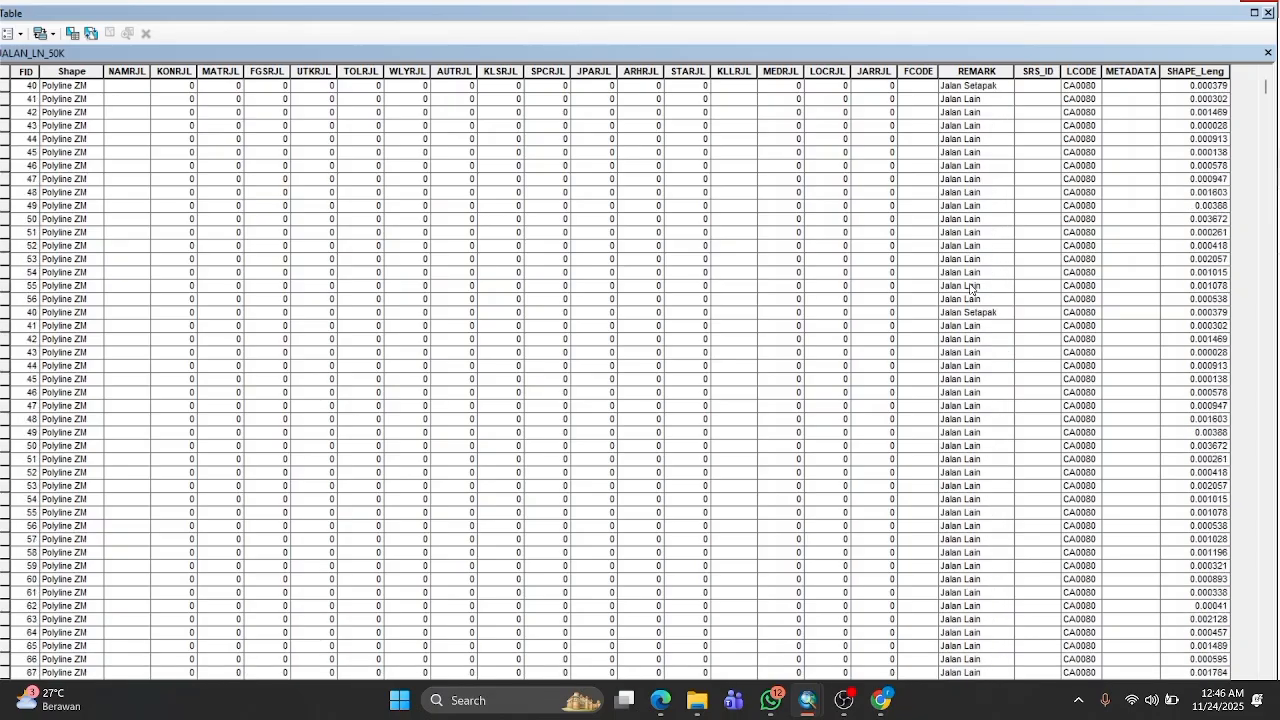
scroll(970, 289, up, 13)
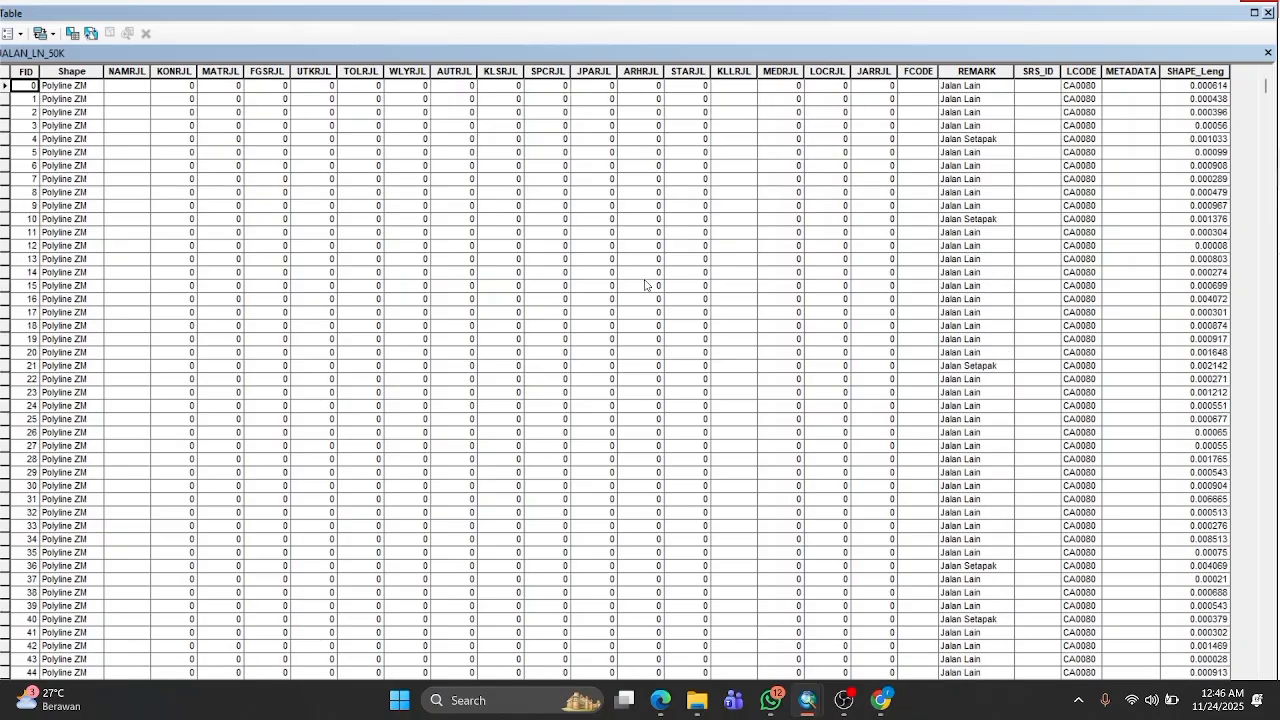
Select by attributes the JALAN_LN_50K records where "REMARK" = 'Jalan Setapak', creating a new selection.
click(18, 36)
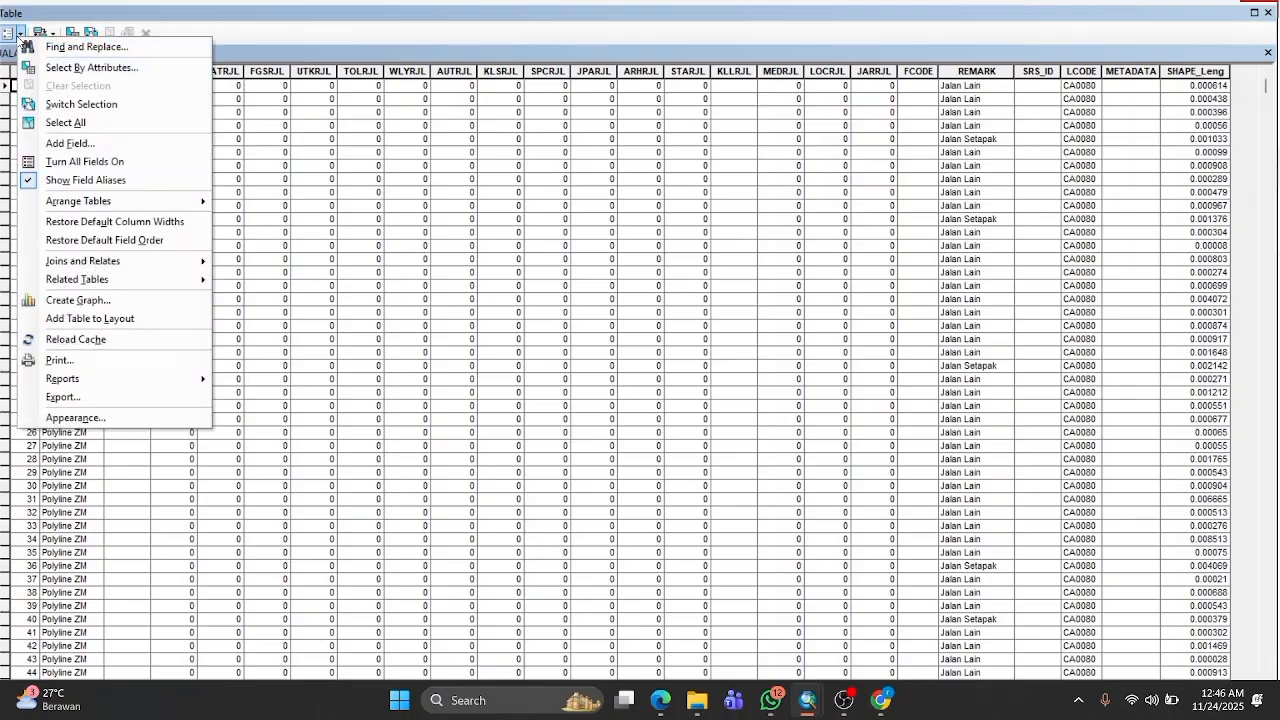
click(30, 47)
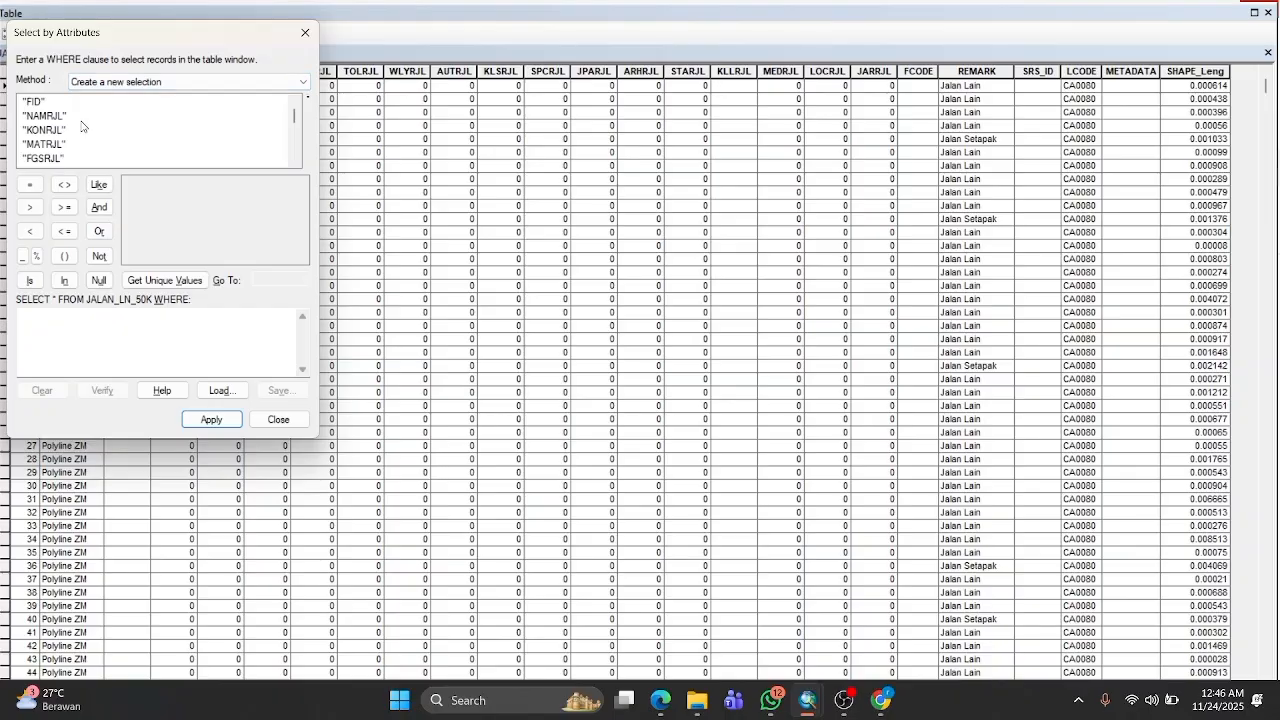
scroll(47, 147, down, 4)
scroll(47, 147, down, 2)
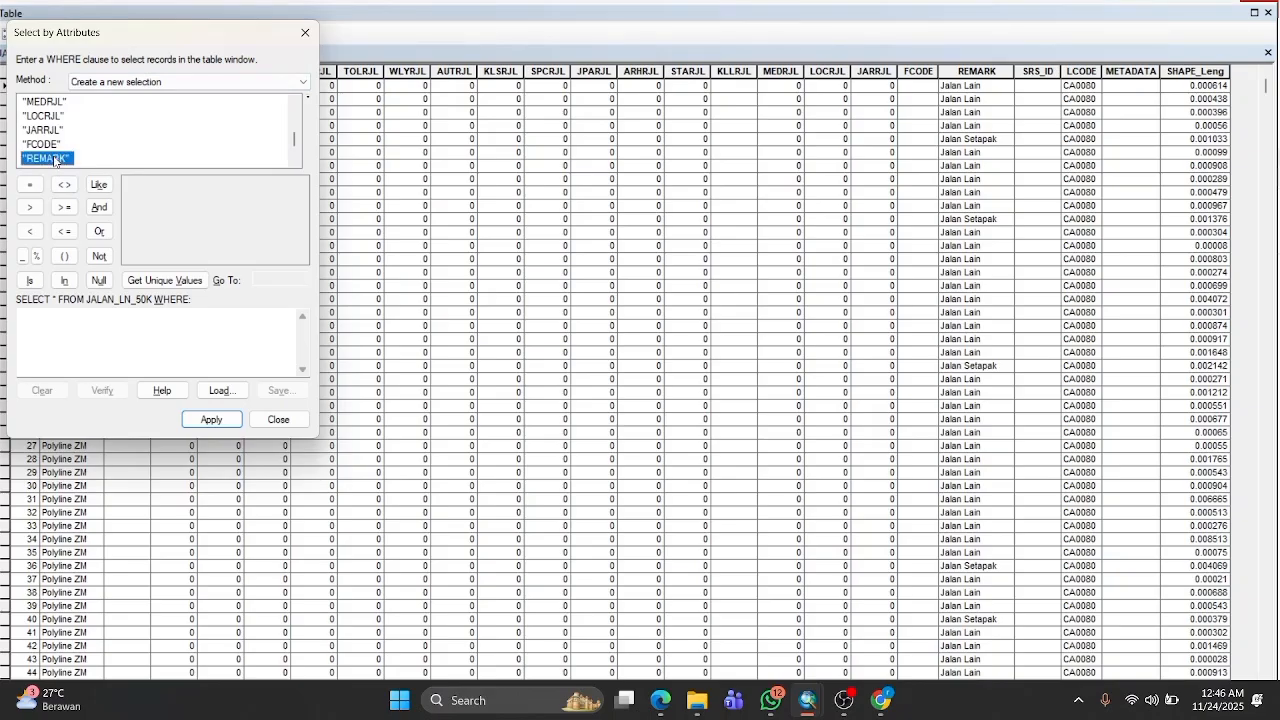
double_click(55, 160)
click(41, 183)
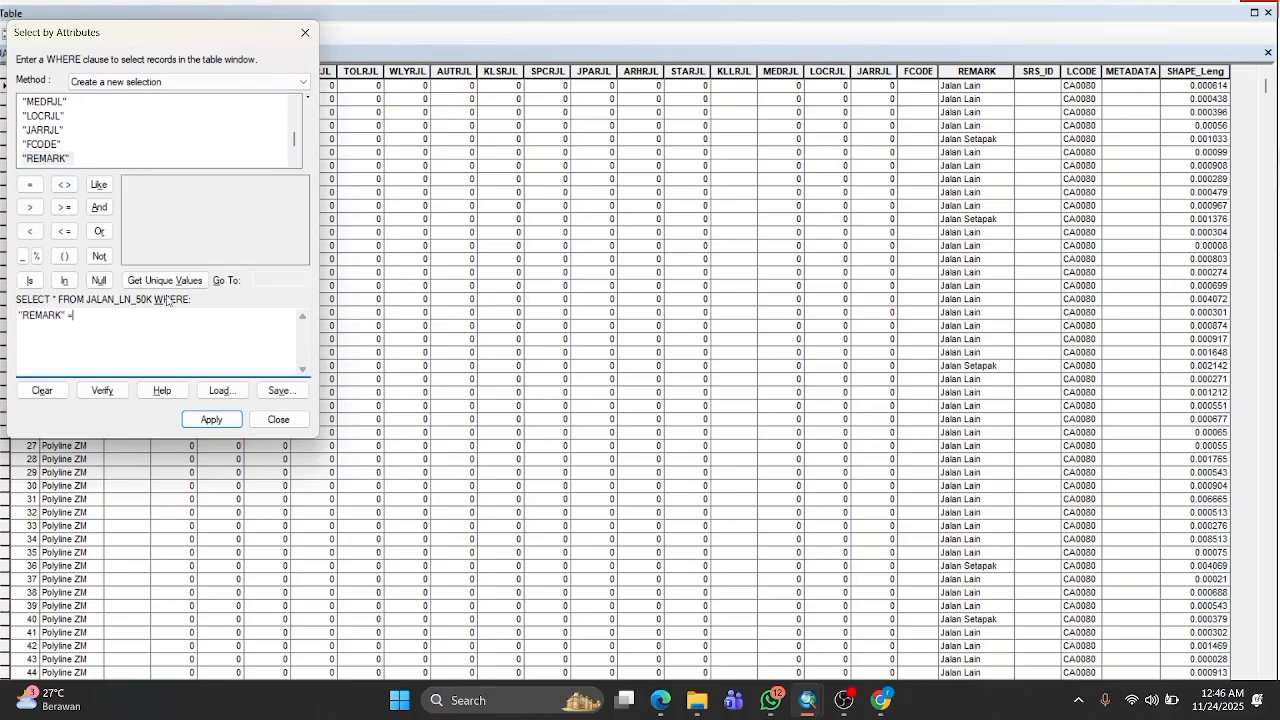
click(162, 282)
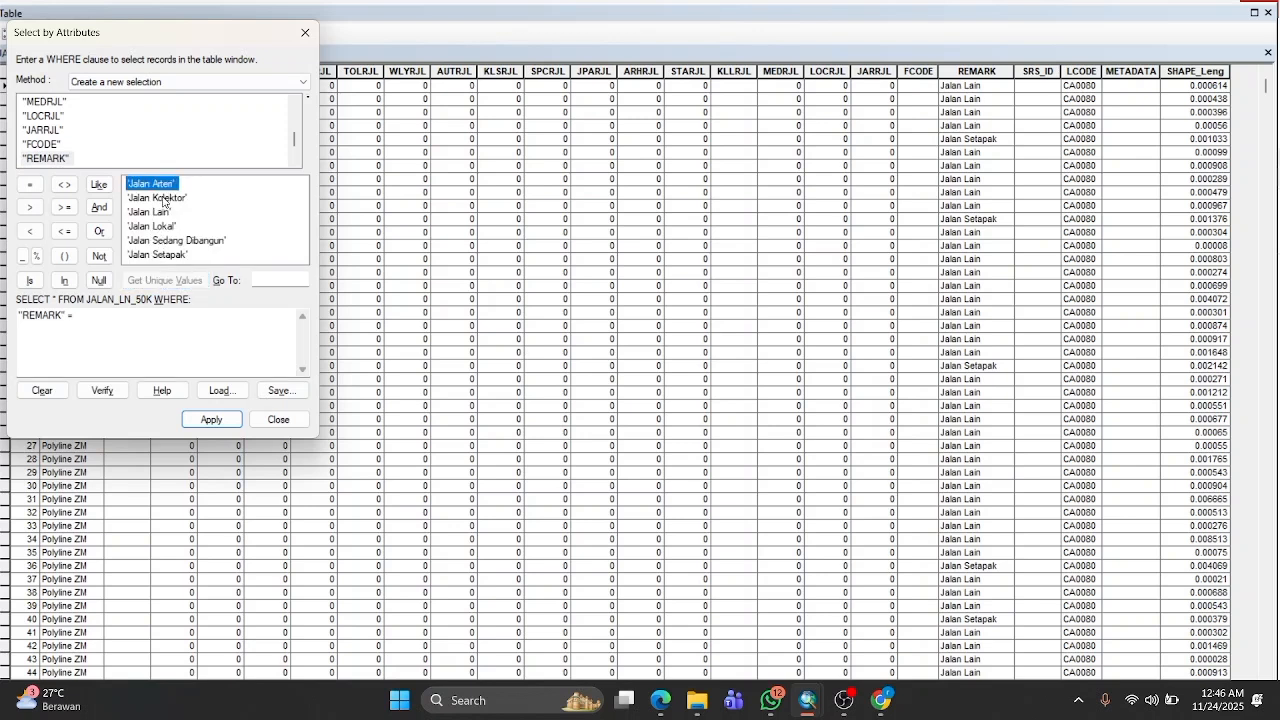
click(166, 226)
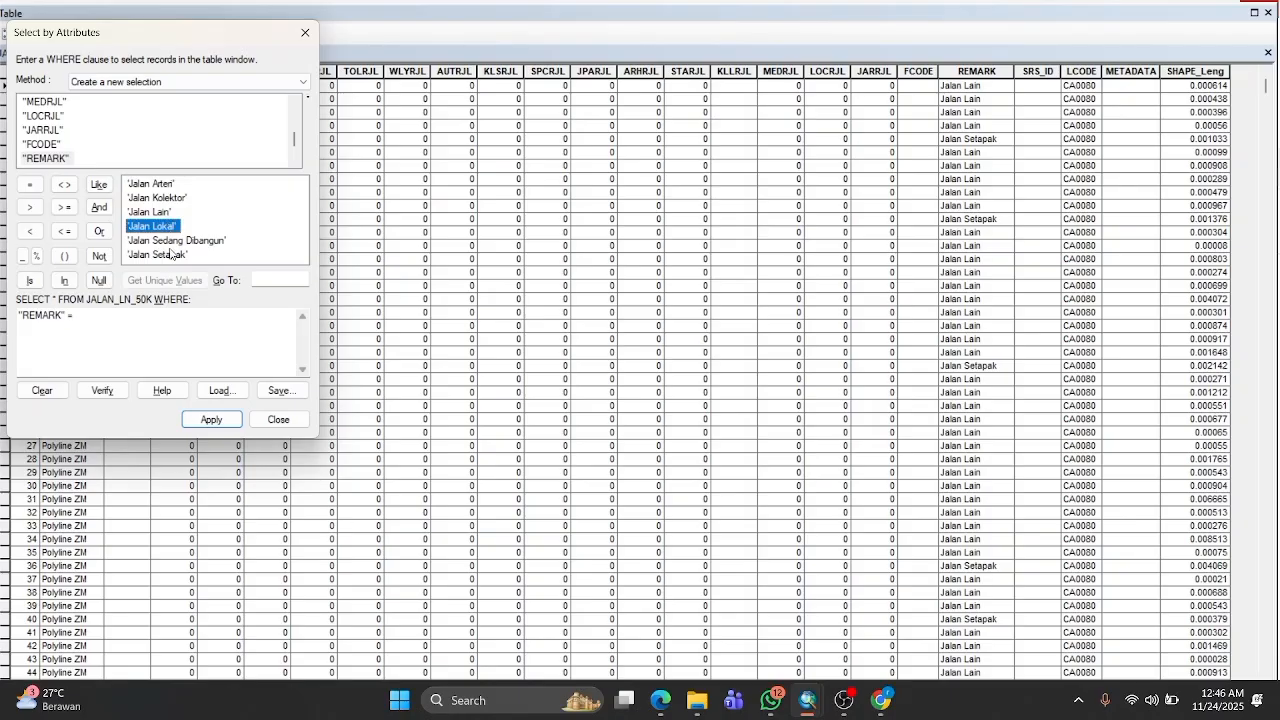
double_click(171, 255)
click(219, 420)
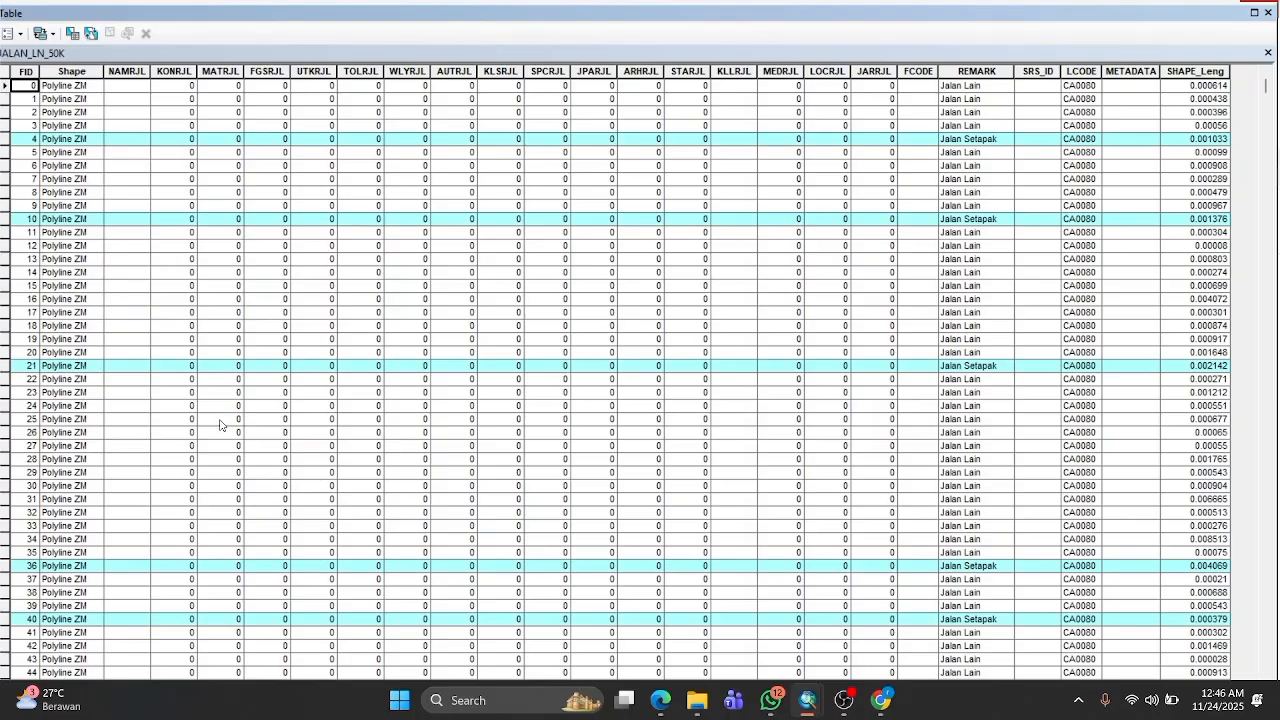
Look through the JALAN_LN_50K attribute table to check which road records are selected, and close the table.
scroll(525, 333, down, 20)
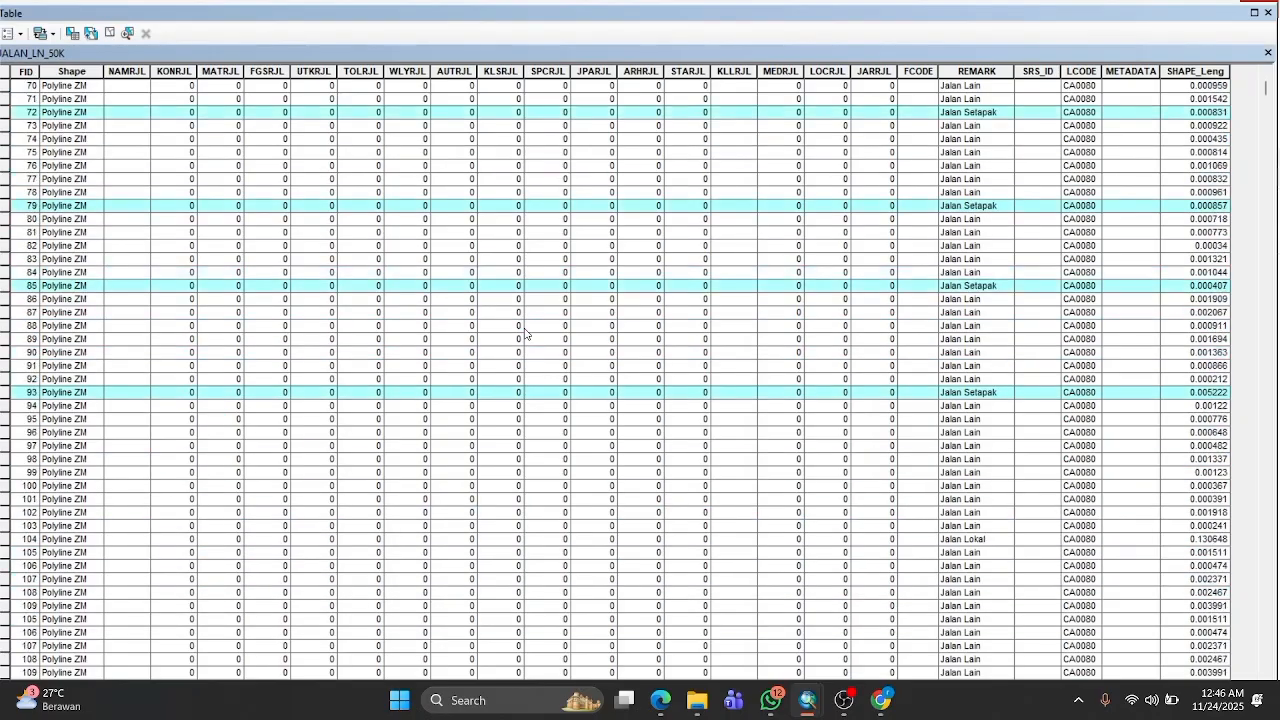
scroll(525, 333, down, 18)
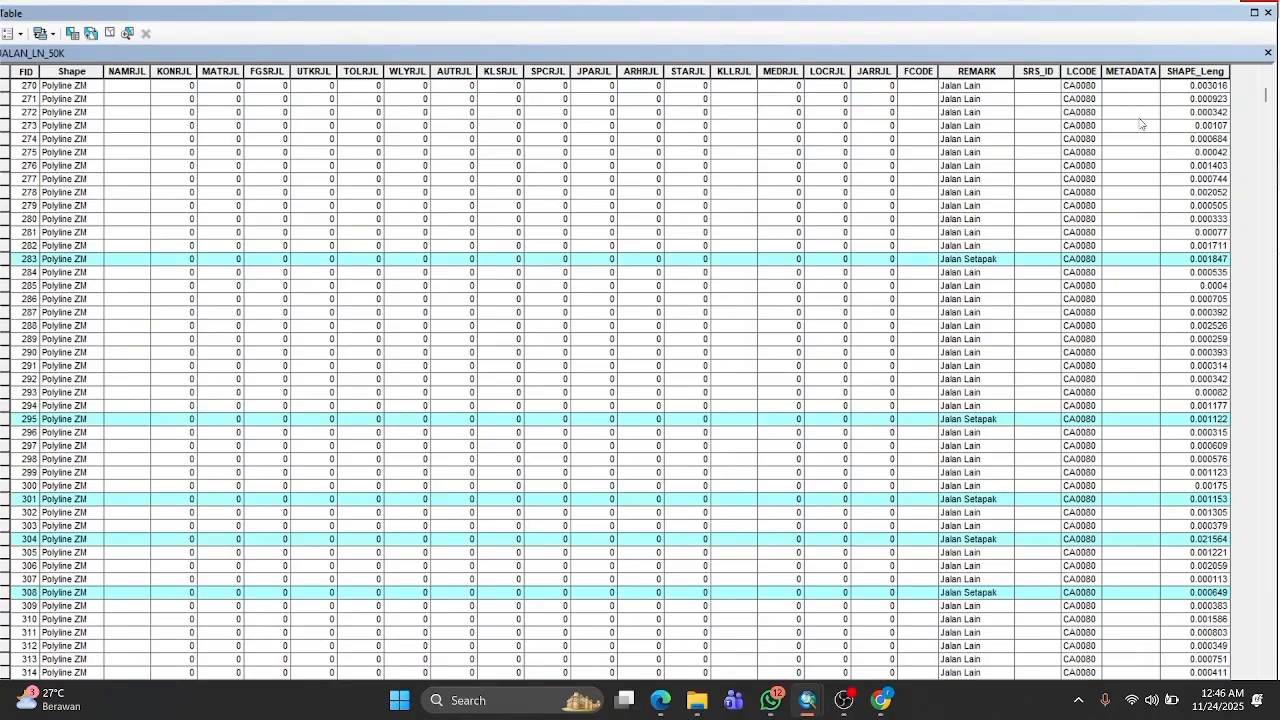
click(1268, 13)
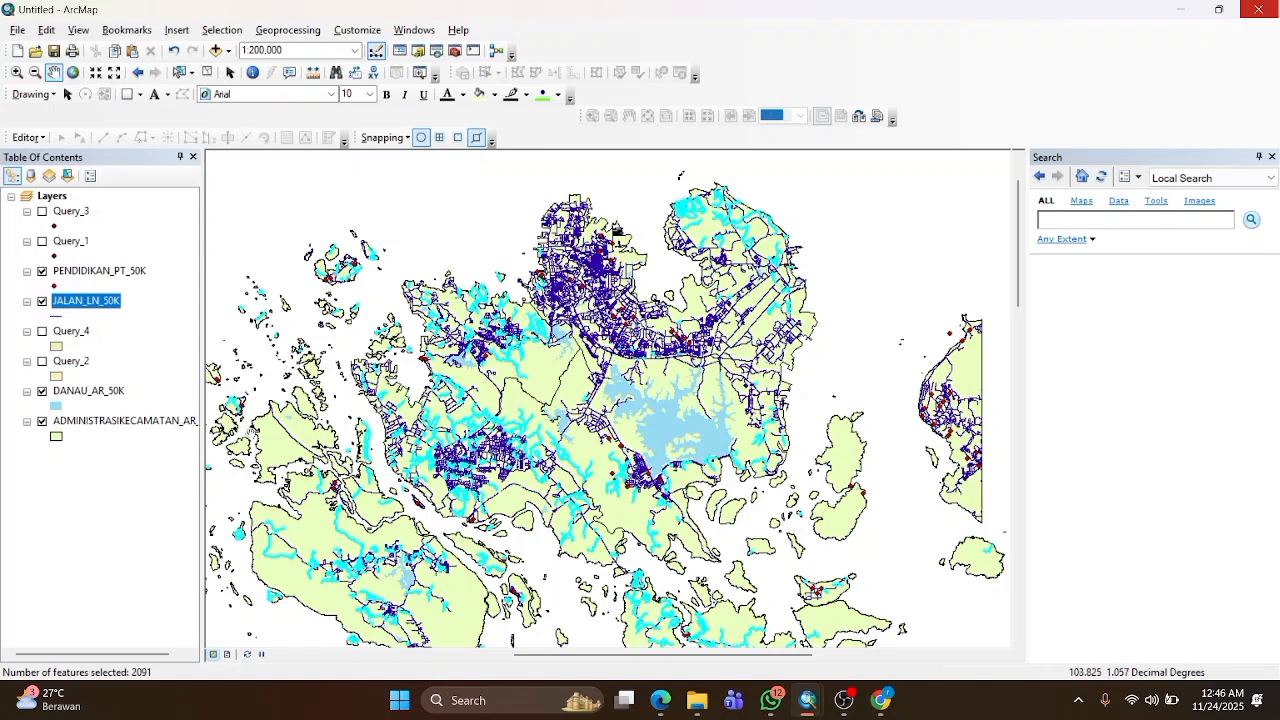
Export the selected JALAN_LN_50K features to the SIG folder as the shapefile "Query 5" and add it to the map as a layer.
right_click(88, 303)
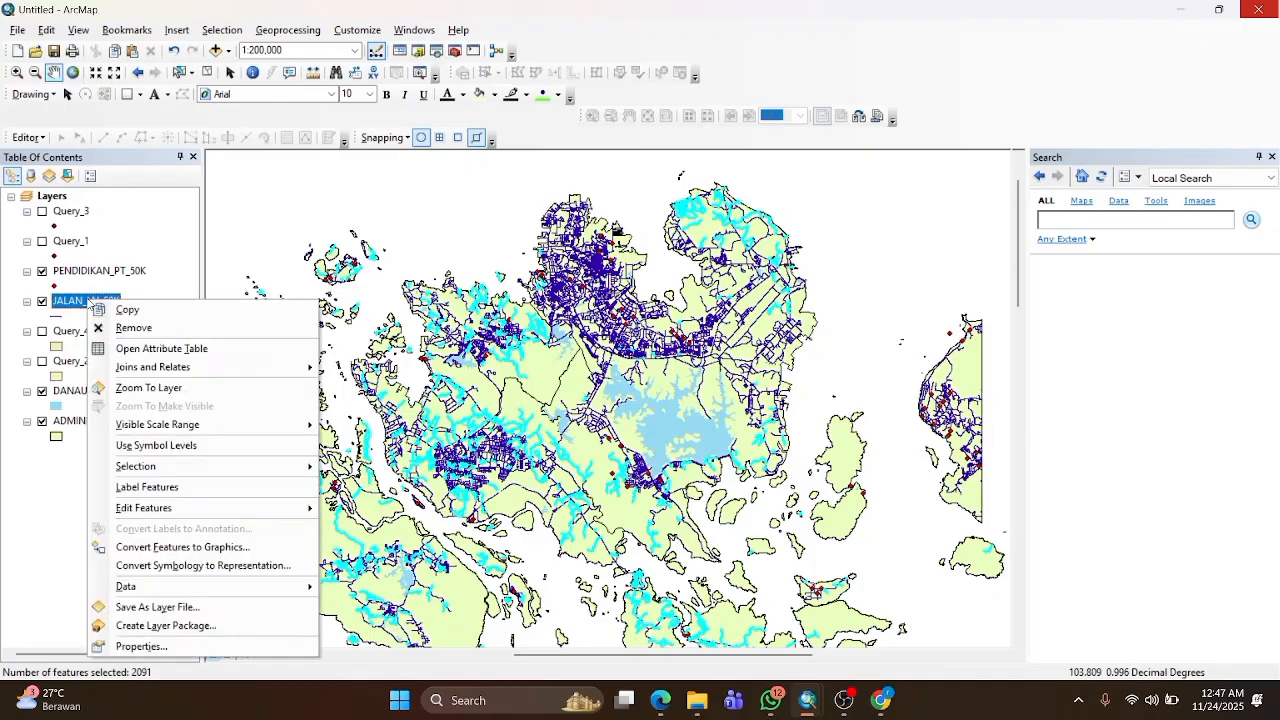
mouse_move(196, 596)
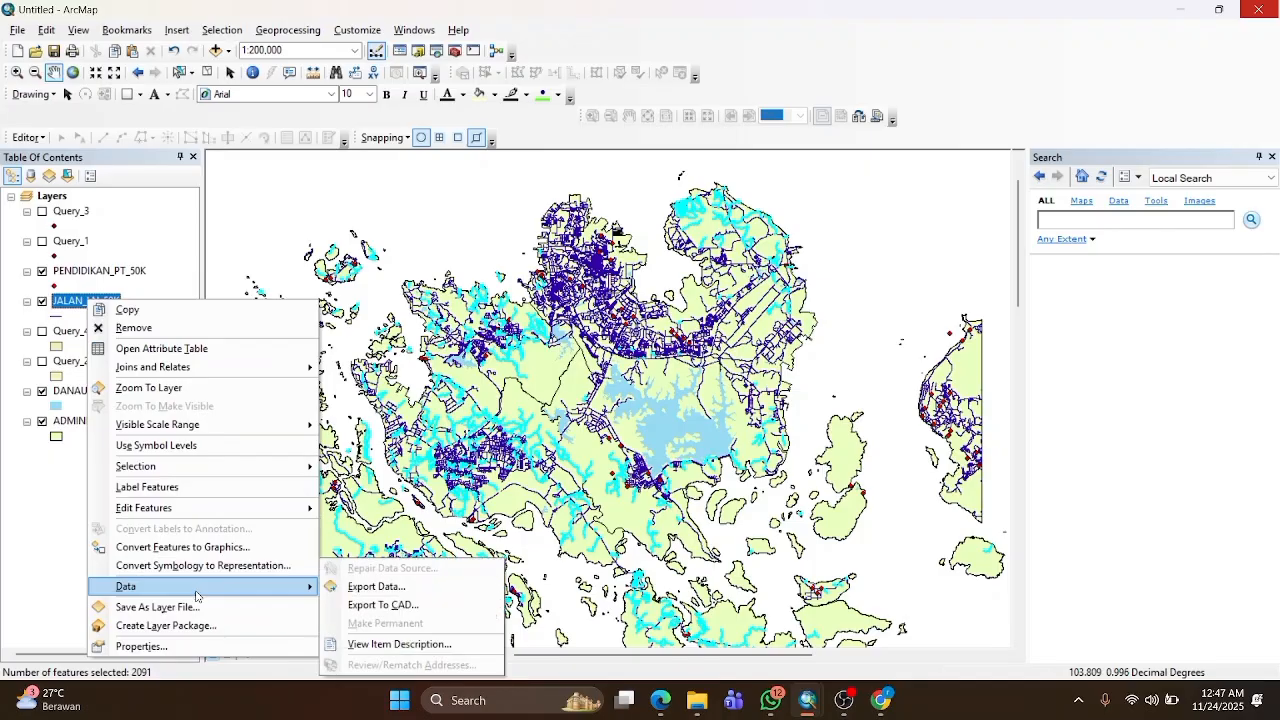
click(408, 592)
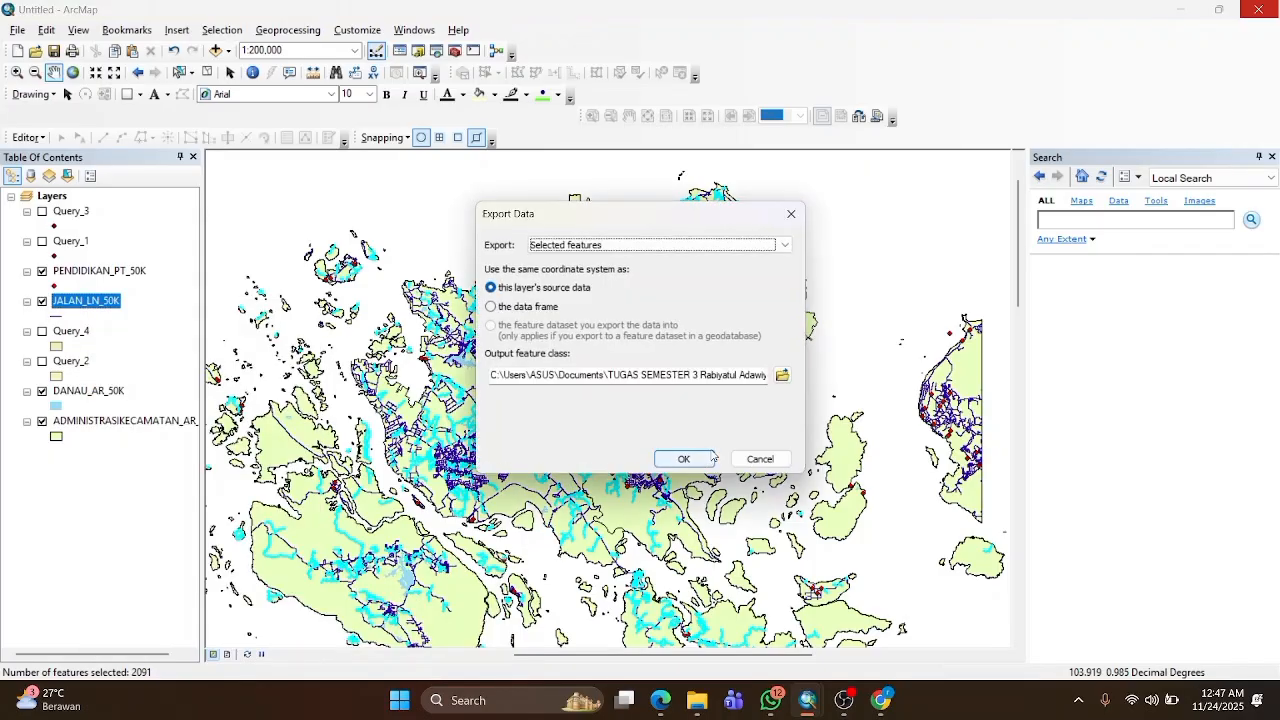
click(756, 375)
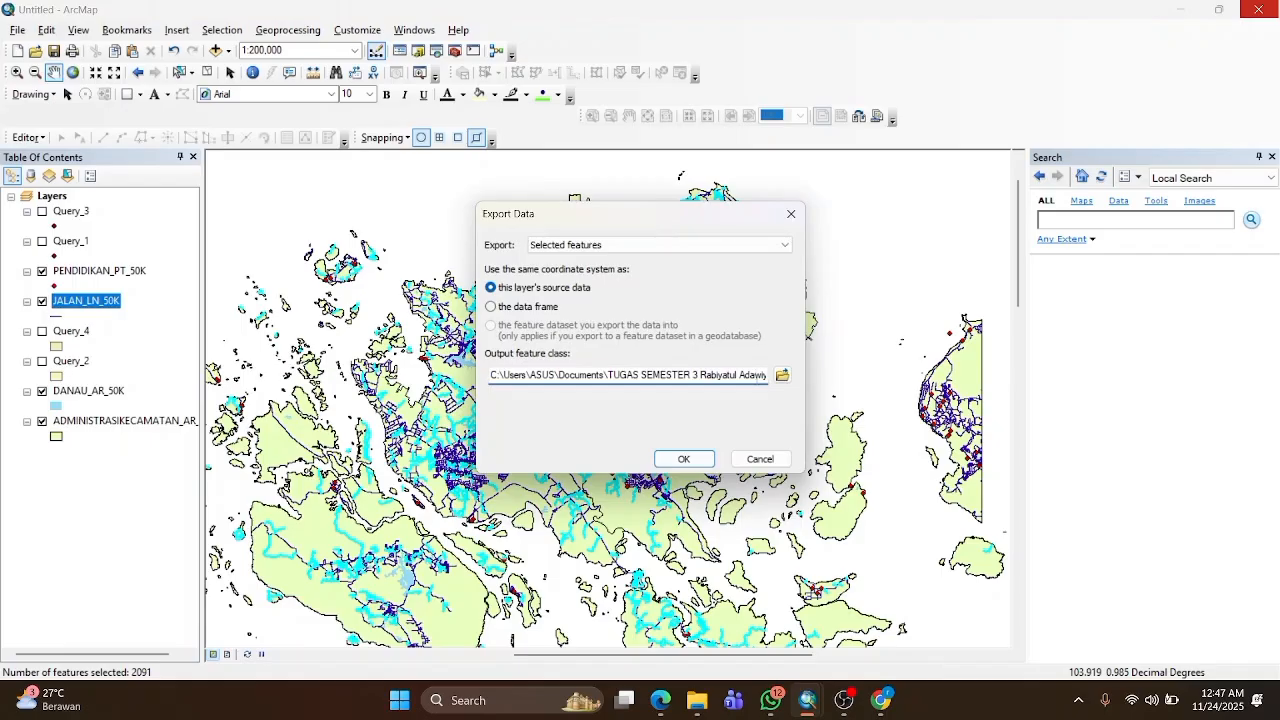
key(Right)
key(Right)
key(Right)
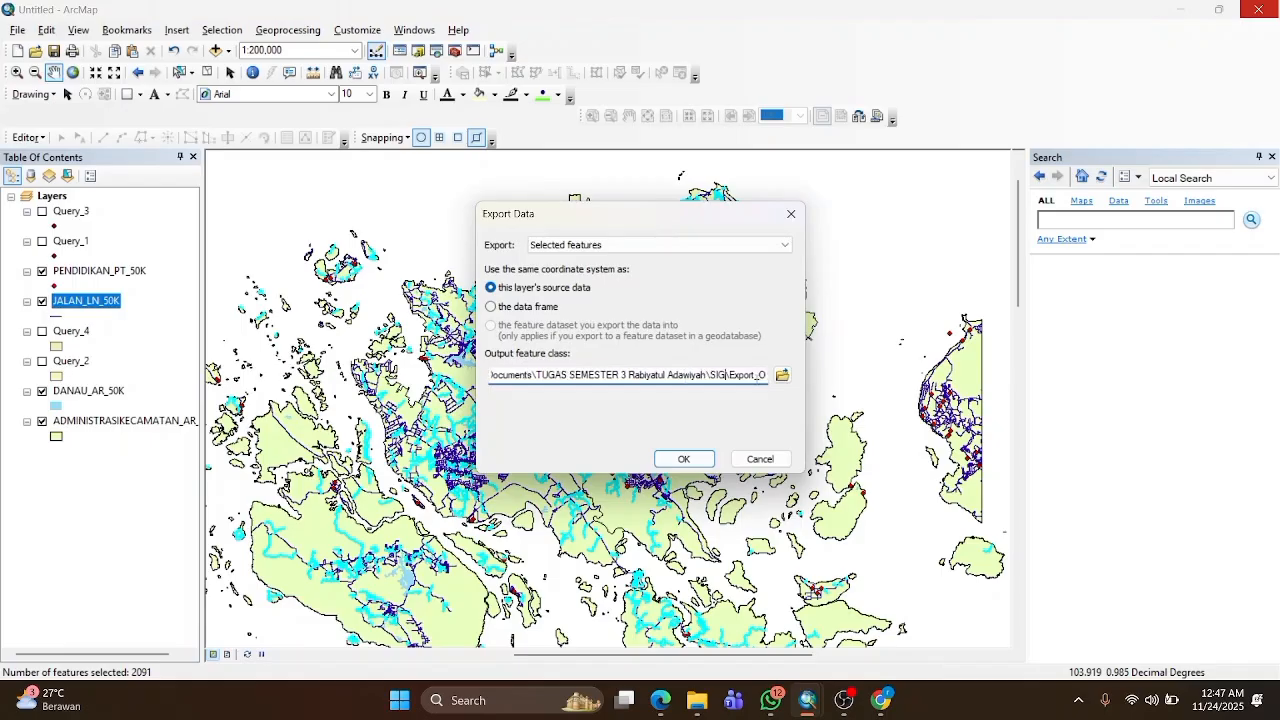
key(End)
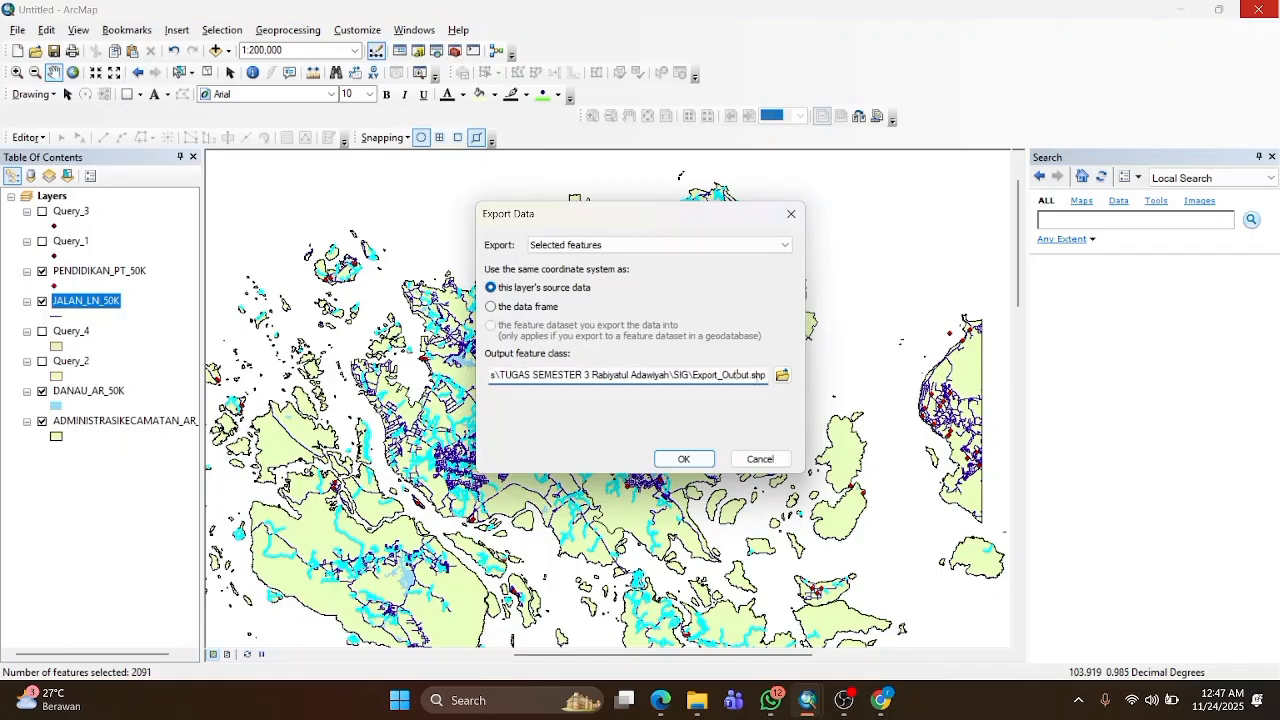
key(BackSpace)
key(BackSpace)
key(BackSpace)
key(BackSpace)
key(BackSpace)
key(BackSpace)
key(BackSpace)
key(BackSpace)
key(BackSpace)
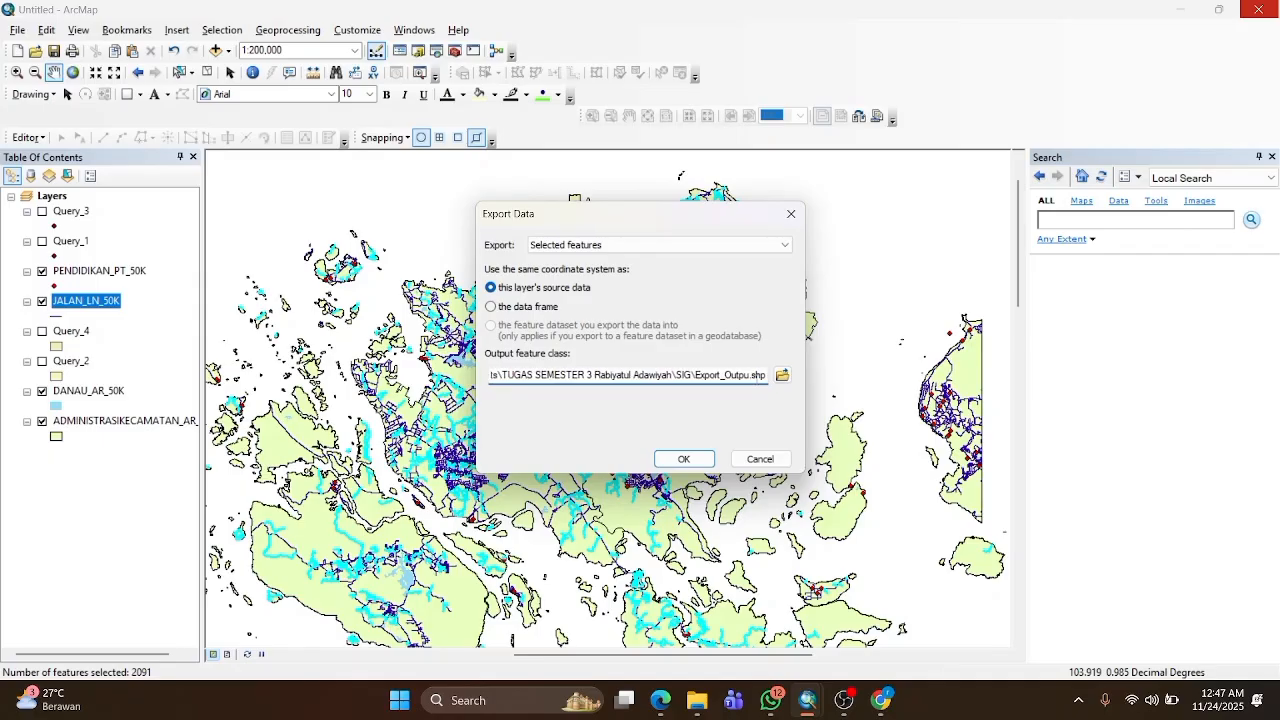
key(BackSpace)
key(BackSpace)
key(BackSpace)
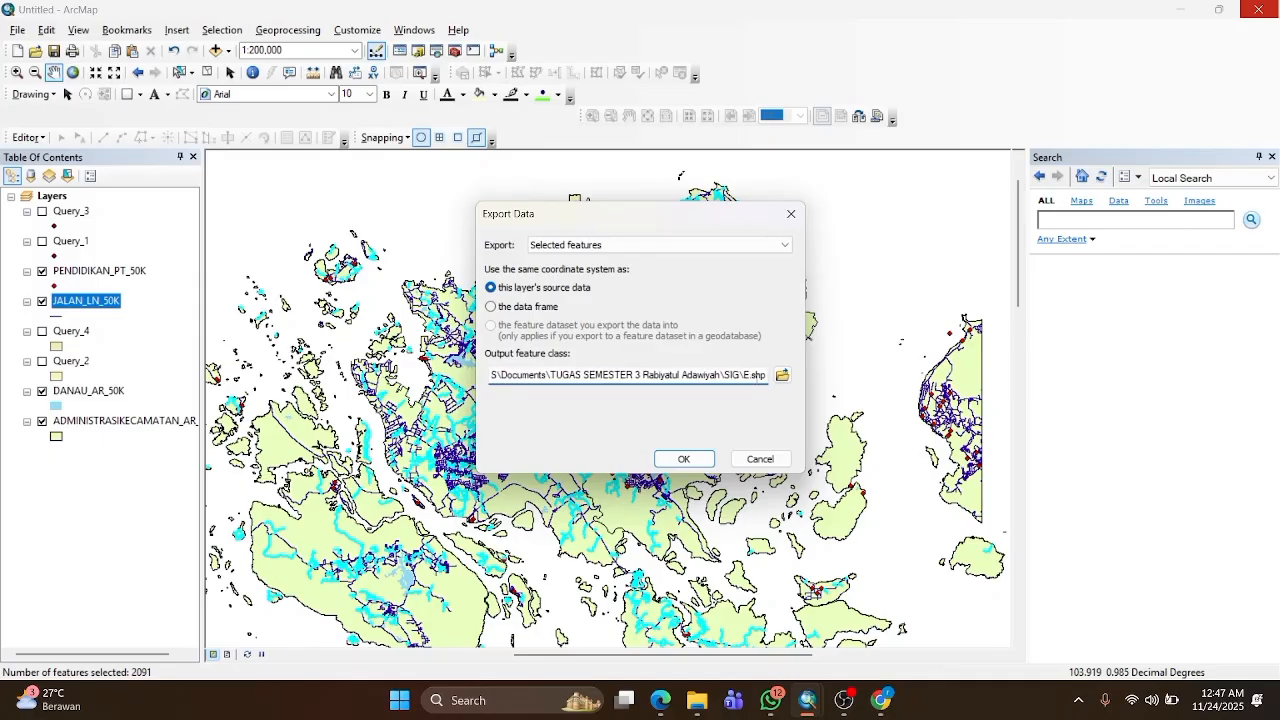
key(BackSpace)
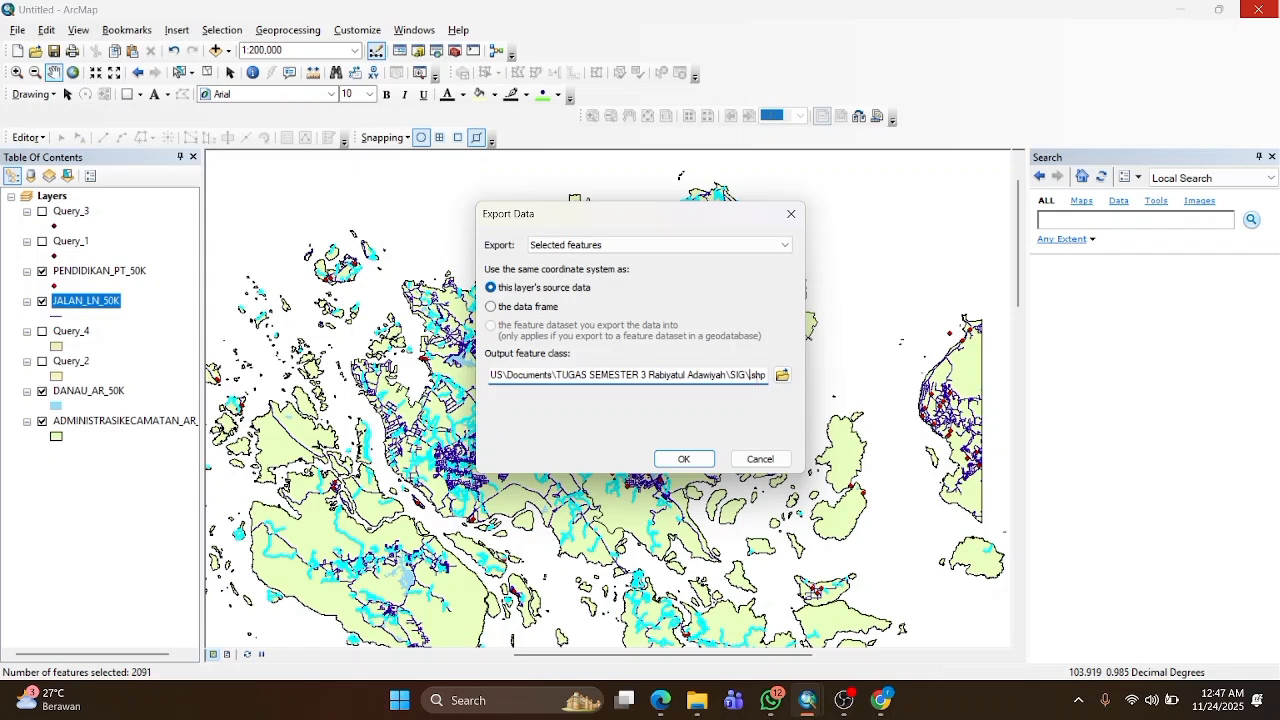
text(Query 5.)
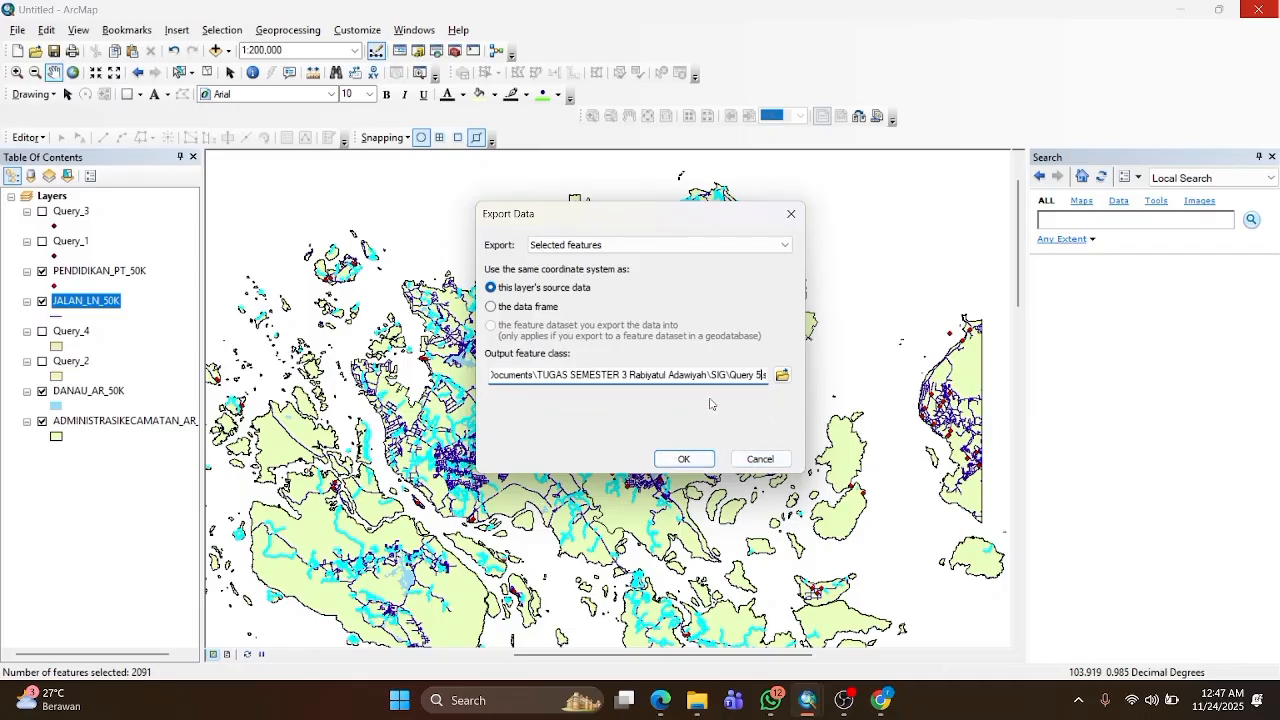
click(686, 461)
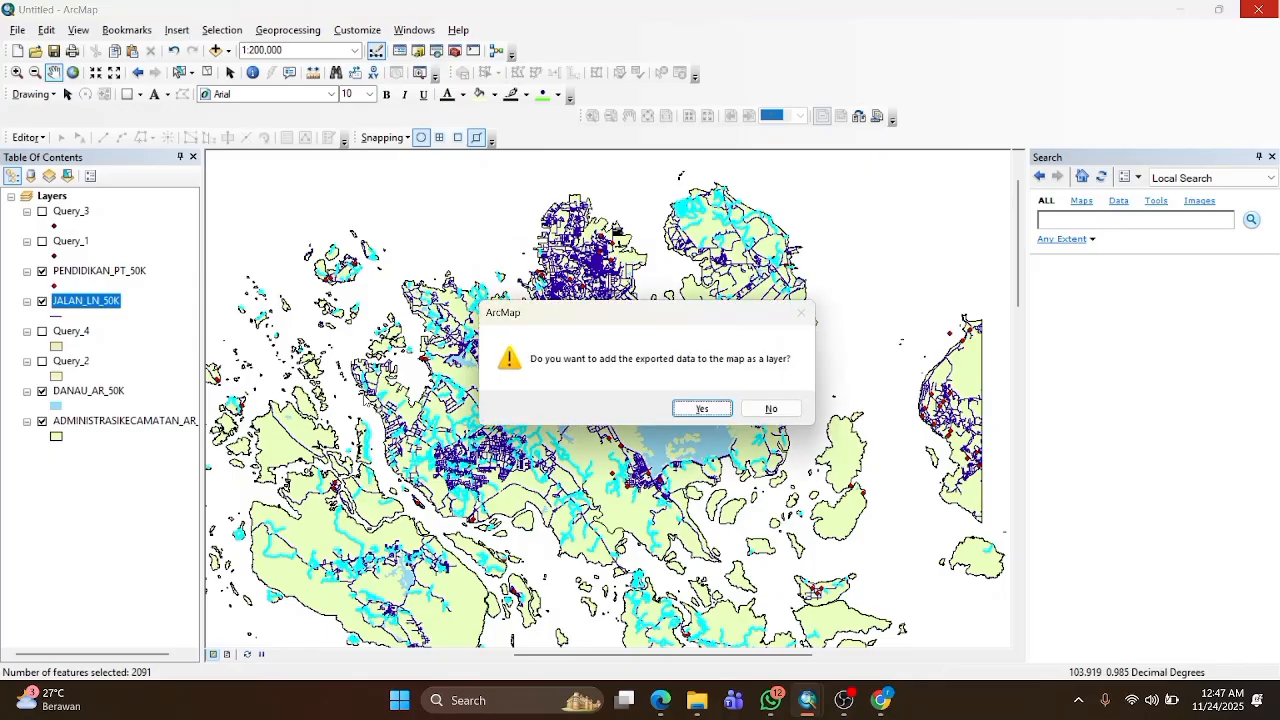
click(712, 409)
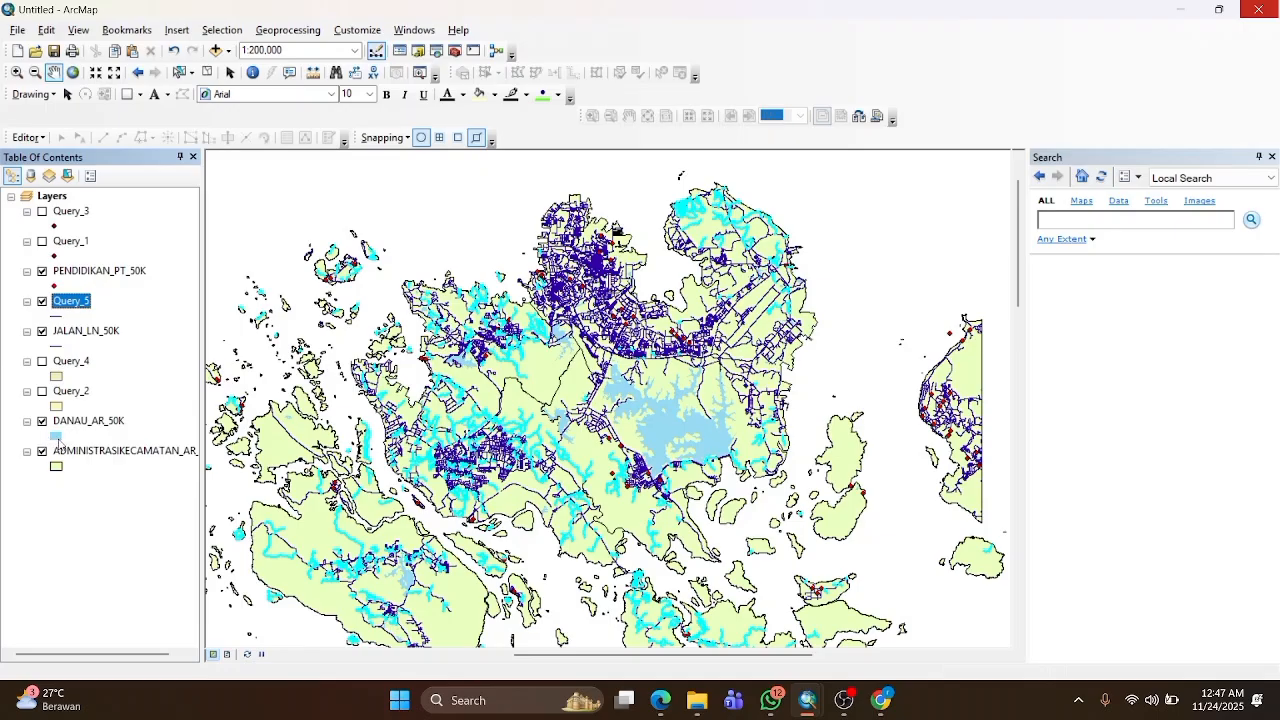
Hide the JALAN_LN_50K layer and toggle Query_5 off and on to check the exported roads, leaving it visible.
click(43, 333)
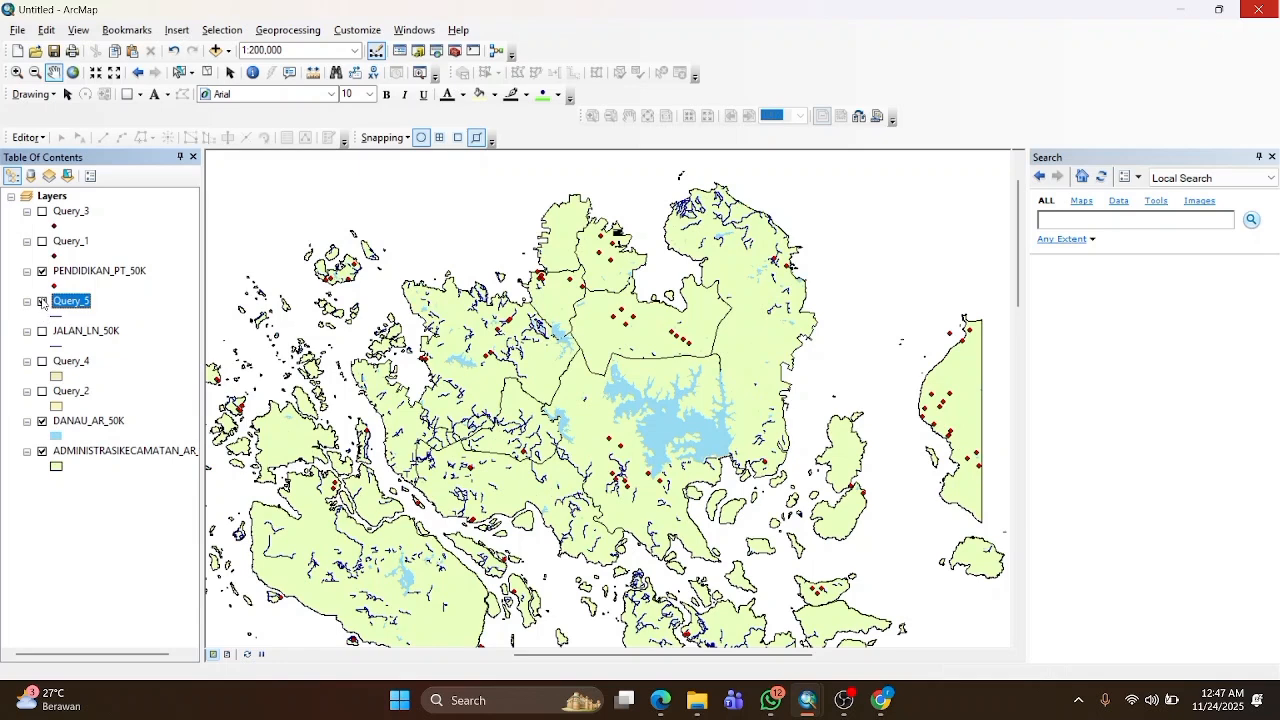
click(43, 302)
click(42, 301)
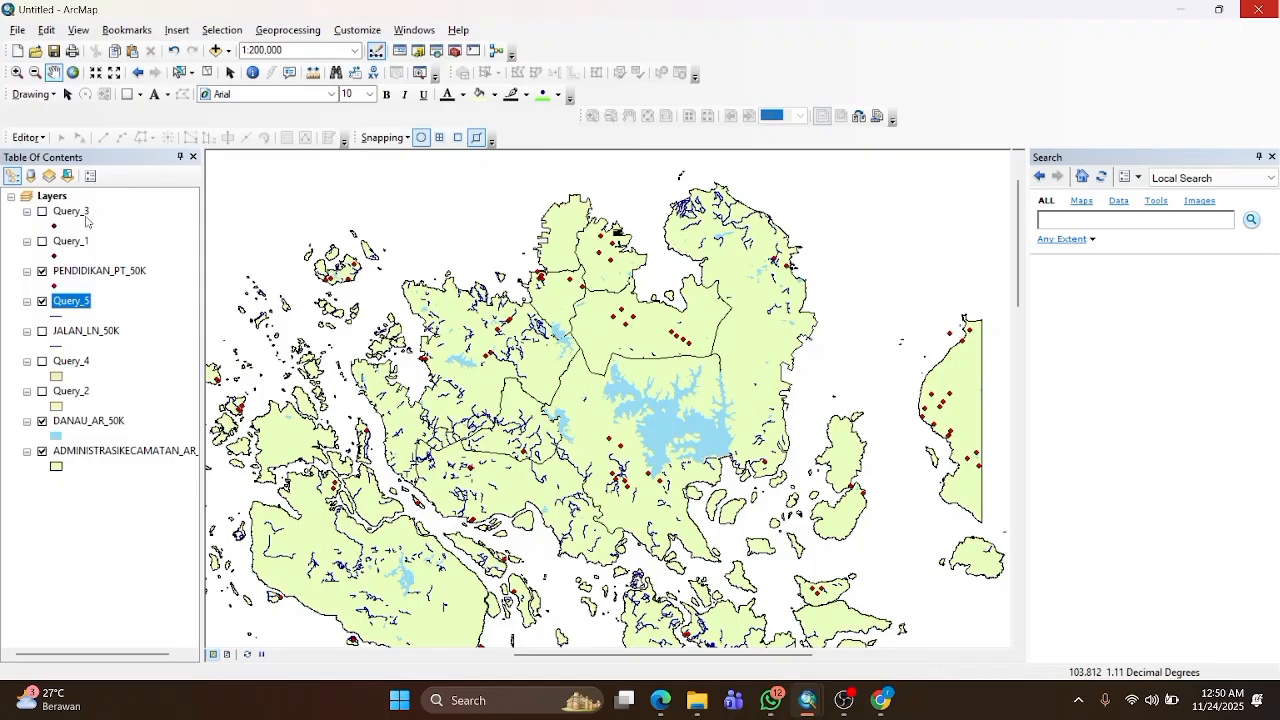
click(117, 314)
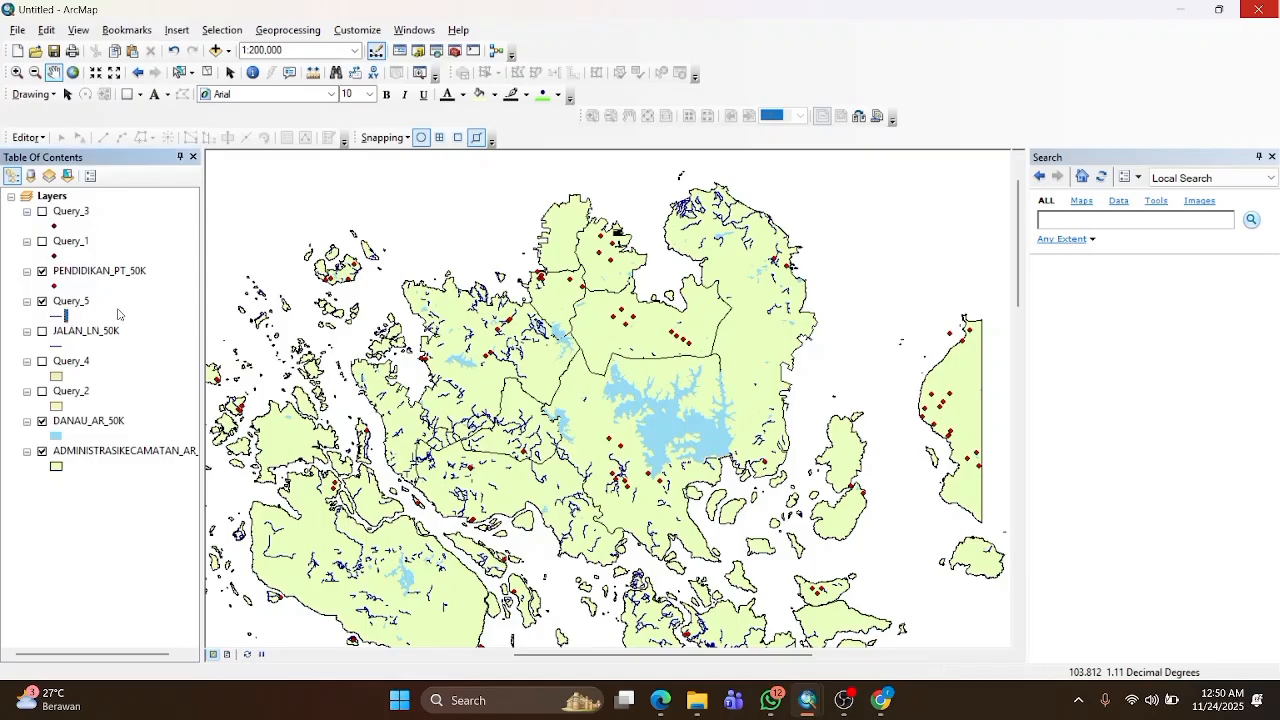
Open the Query_1 attribute table, look through the REMARK values of its education records, and close the table.
right_click(68, 244)
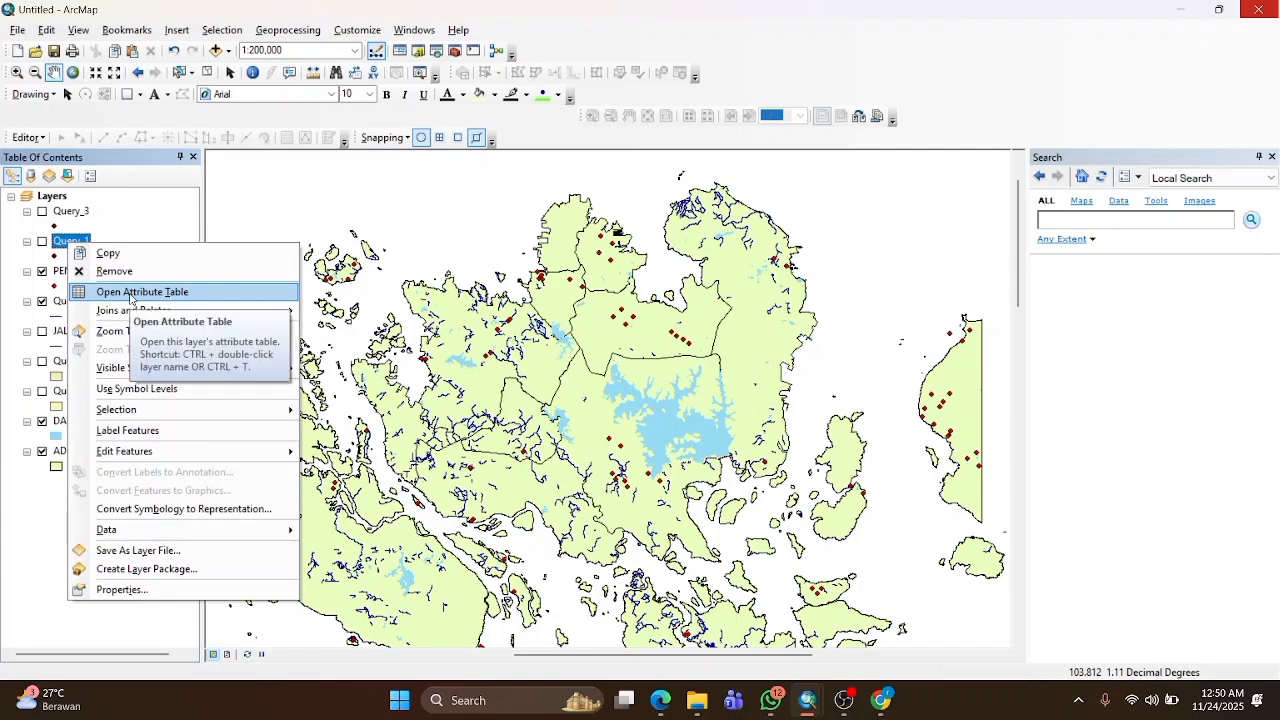
click(128, 293)
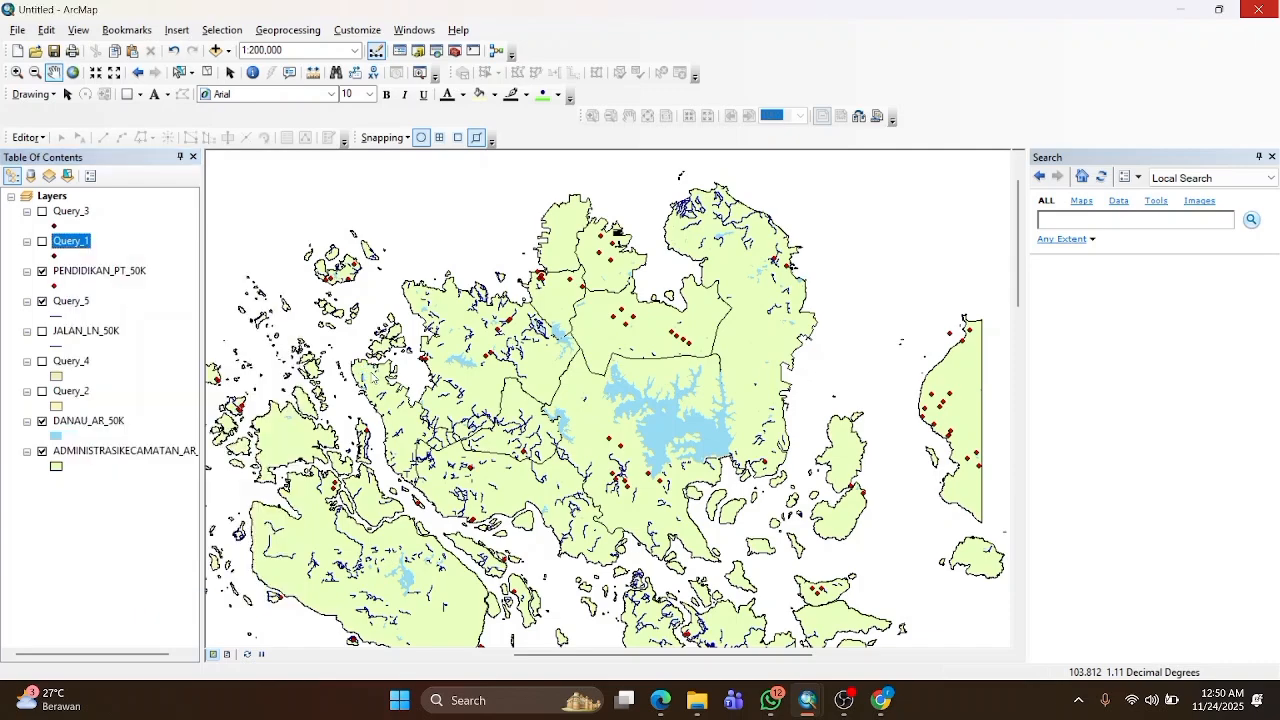
scroll(434, 389, down, 20)
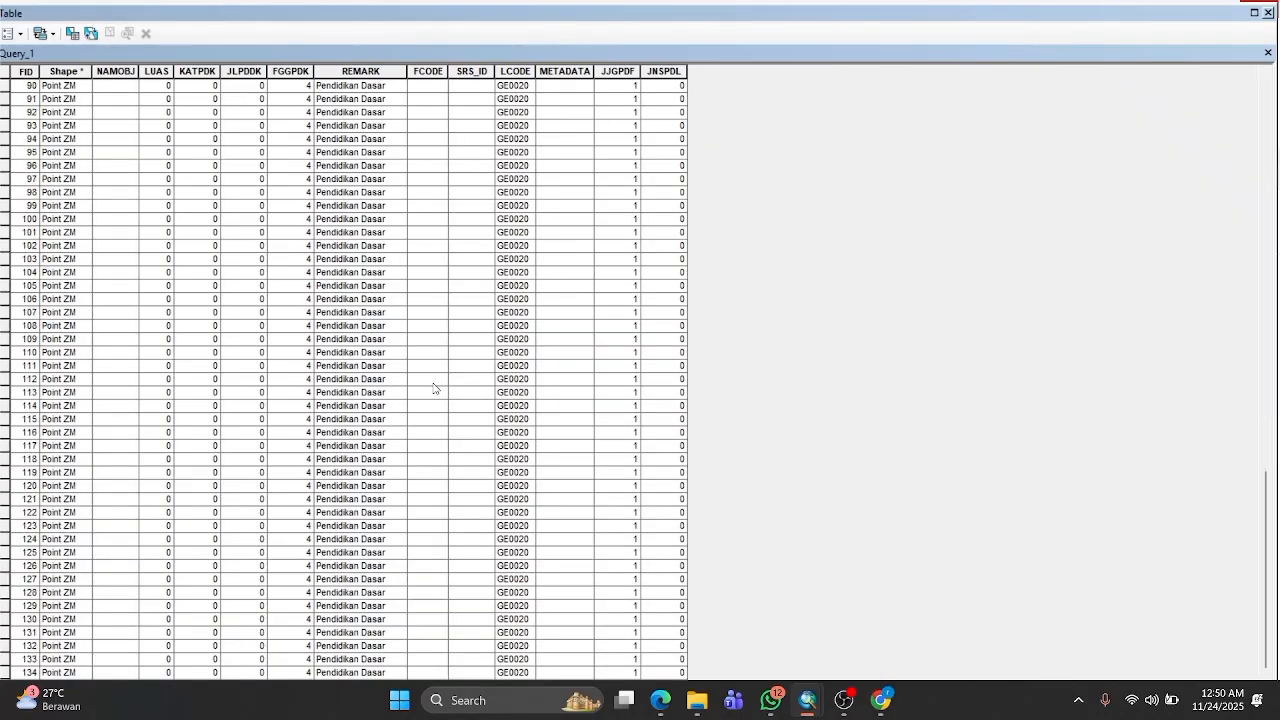
scroll(434, 389, up, 20)
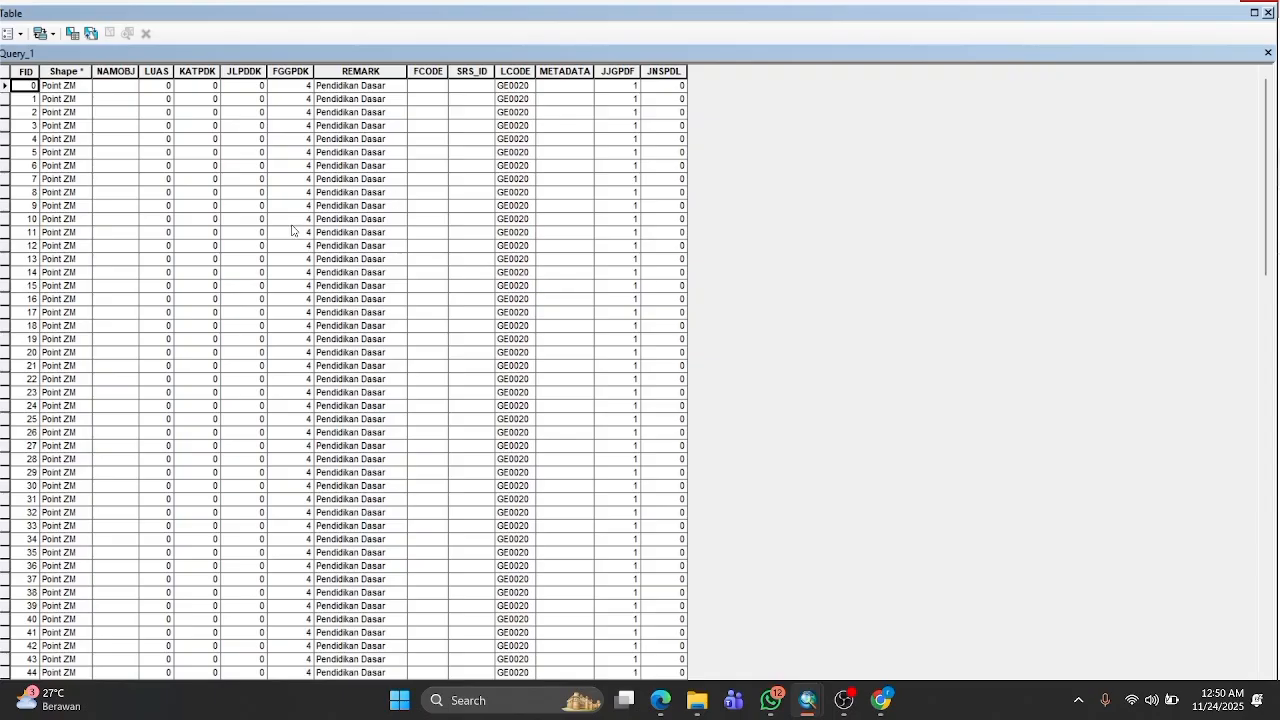
click(1267, 12)
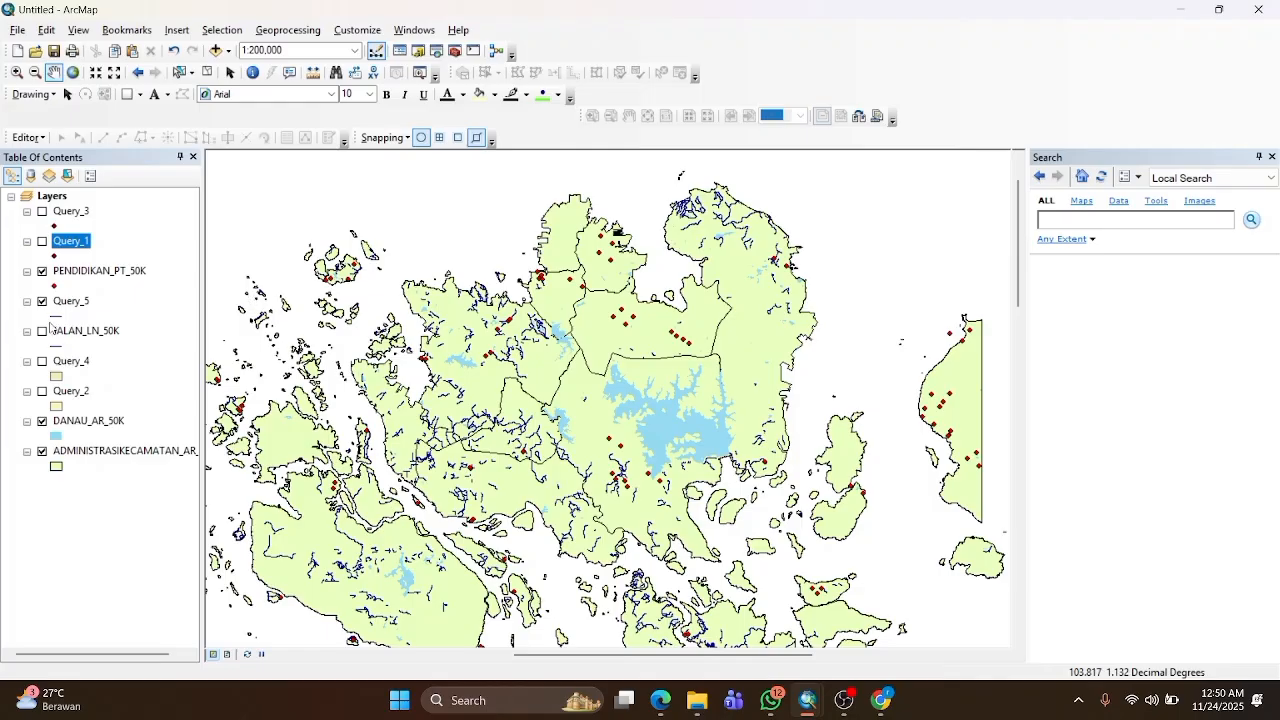
Open the Query_2 attribute table and look through the names and REMARK values of its lake records.
right_click(65, 392)
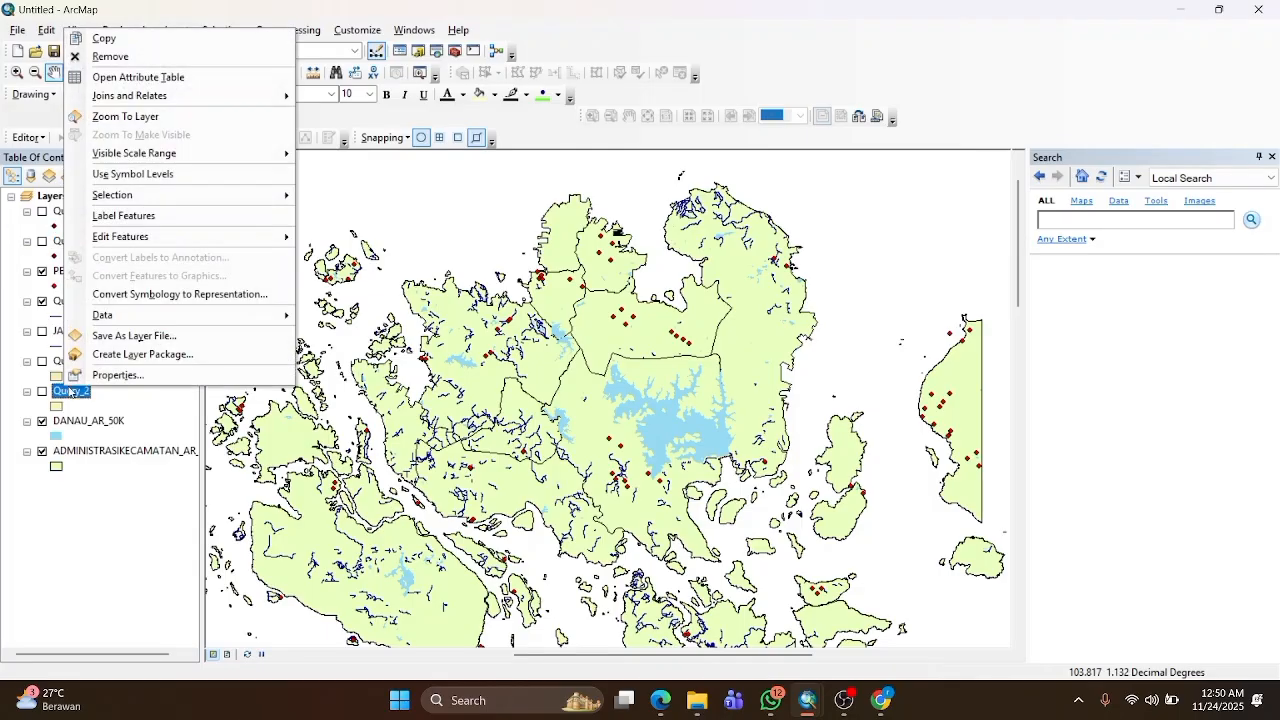
click(163, 77)
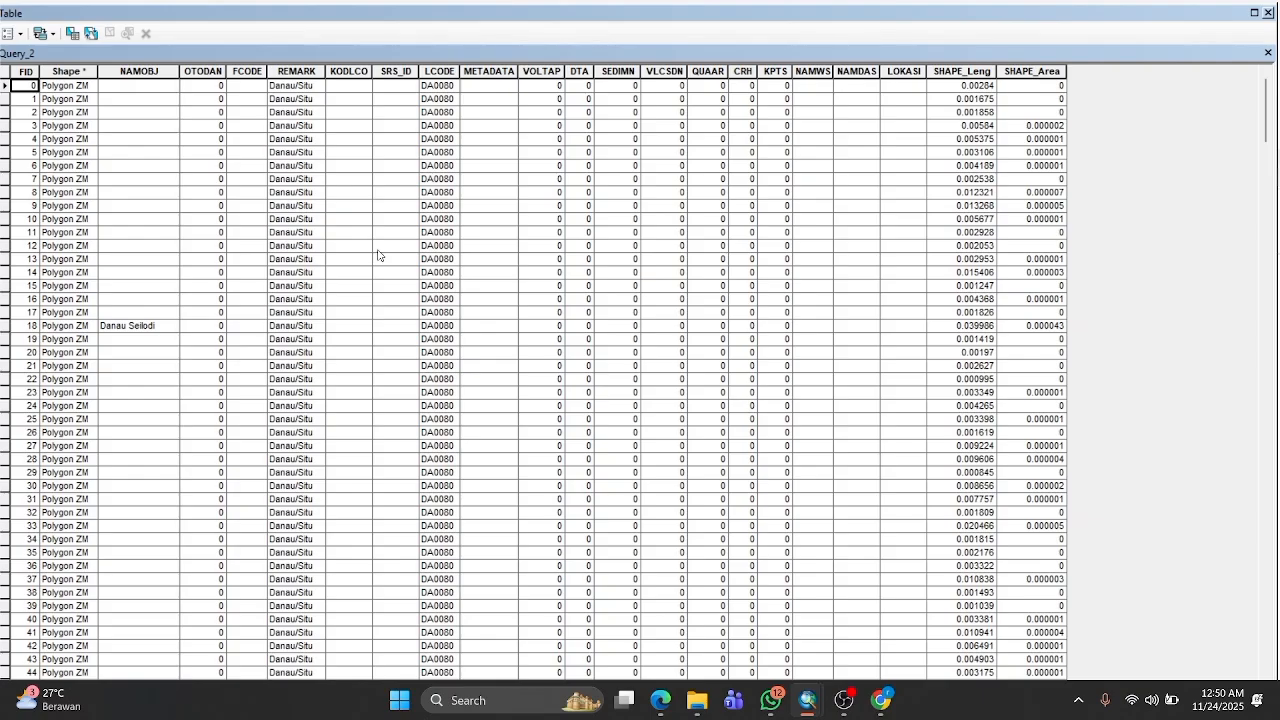
scroll(378, 255, down, 15)
scroll(378, 255, up, 15)
scroll(378, 255, down, 20)
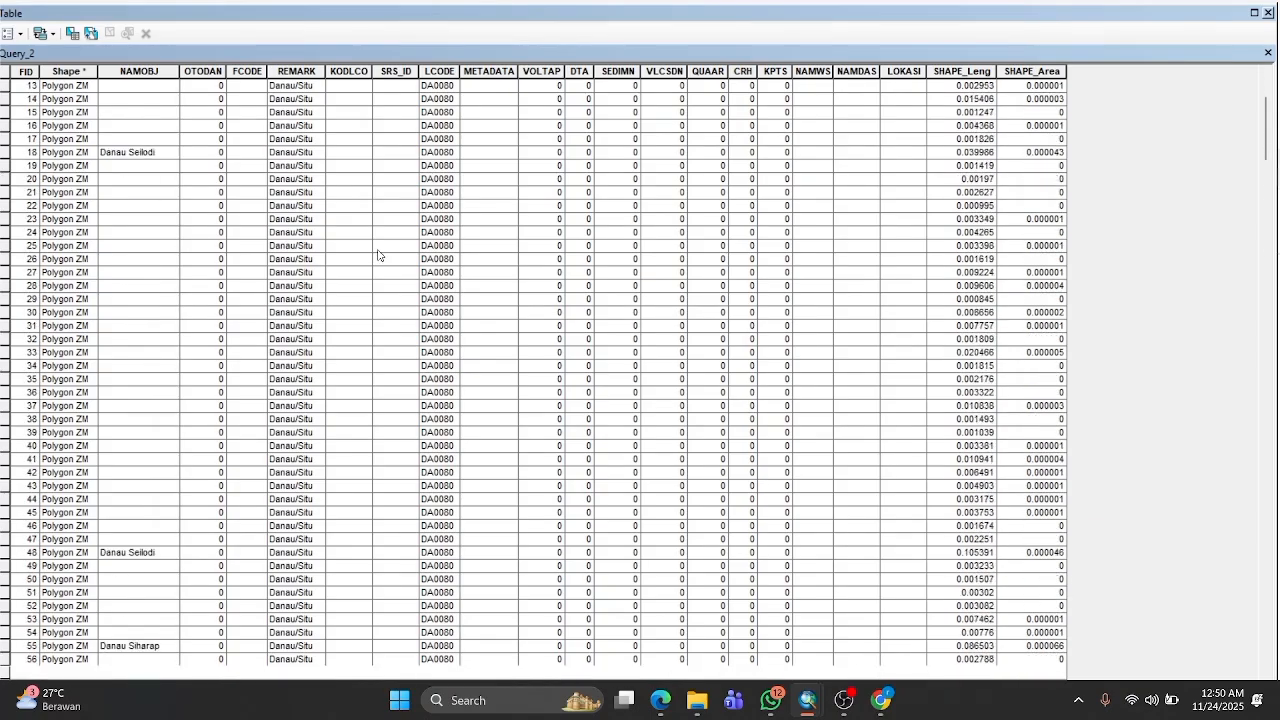
scroll(378, 255, down, 20)
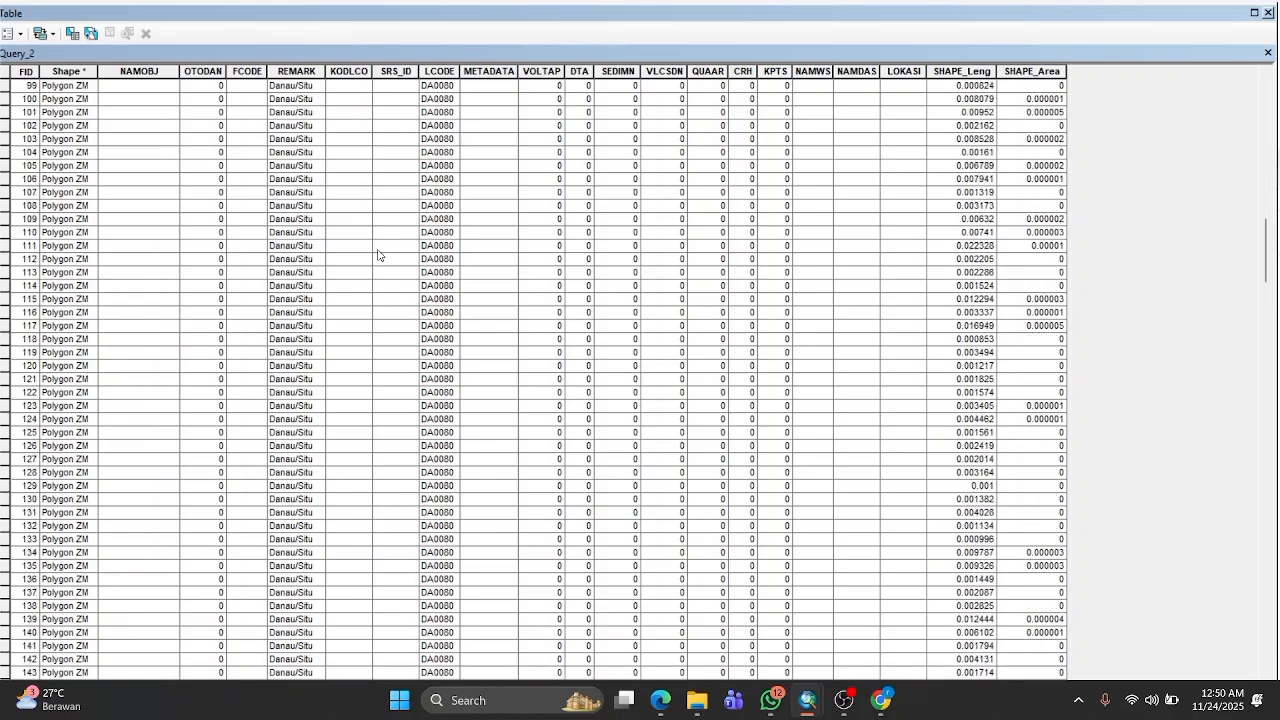
scroll(378, 255, up, 20)
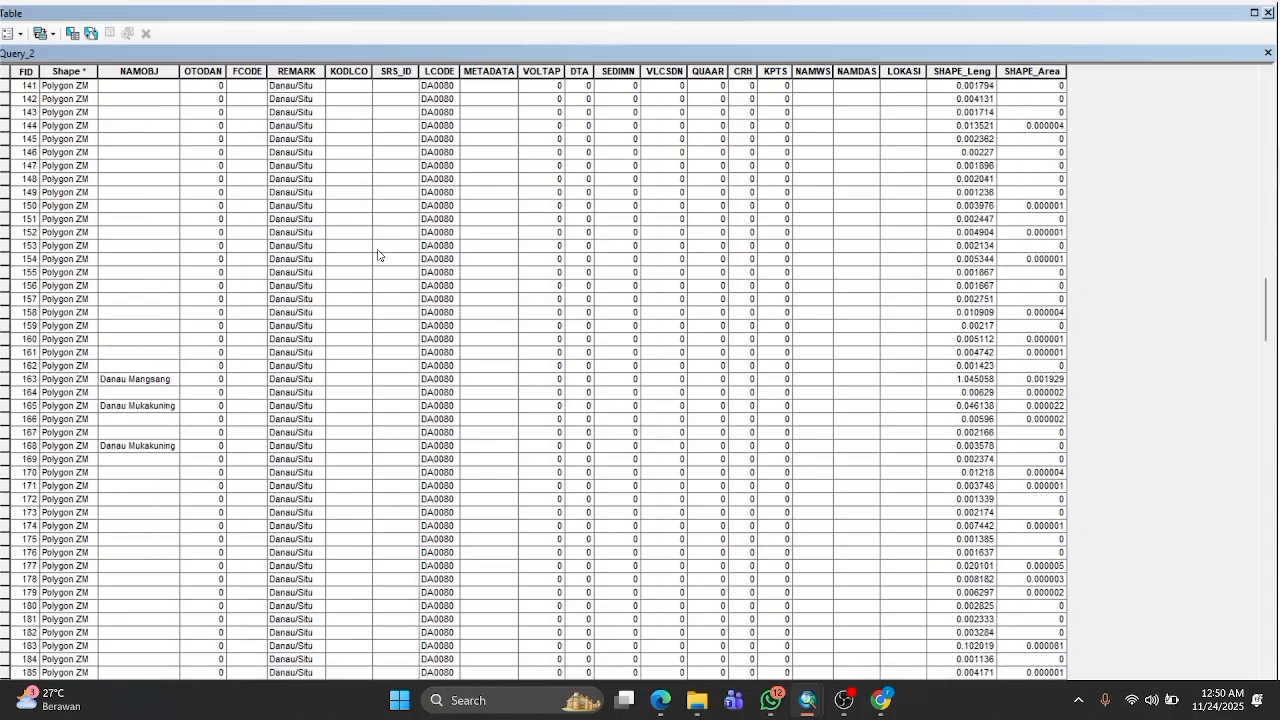
Look through the remaining lake records in the Query_2 attribute table and close the table.
scroll(378, 255, up, 17)
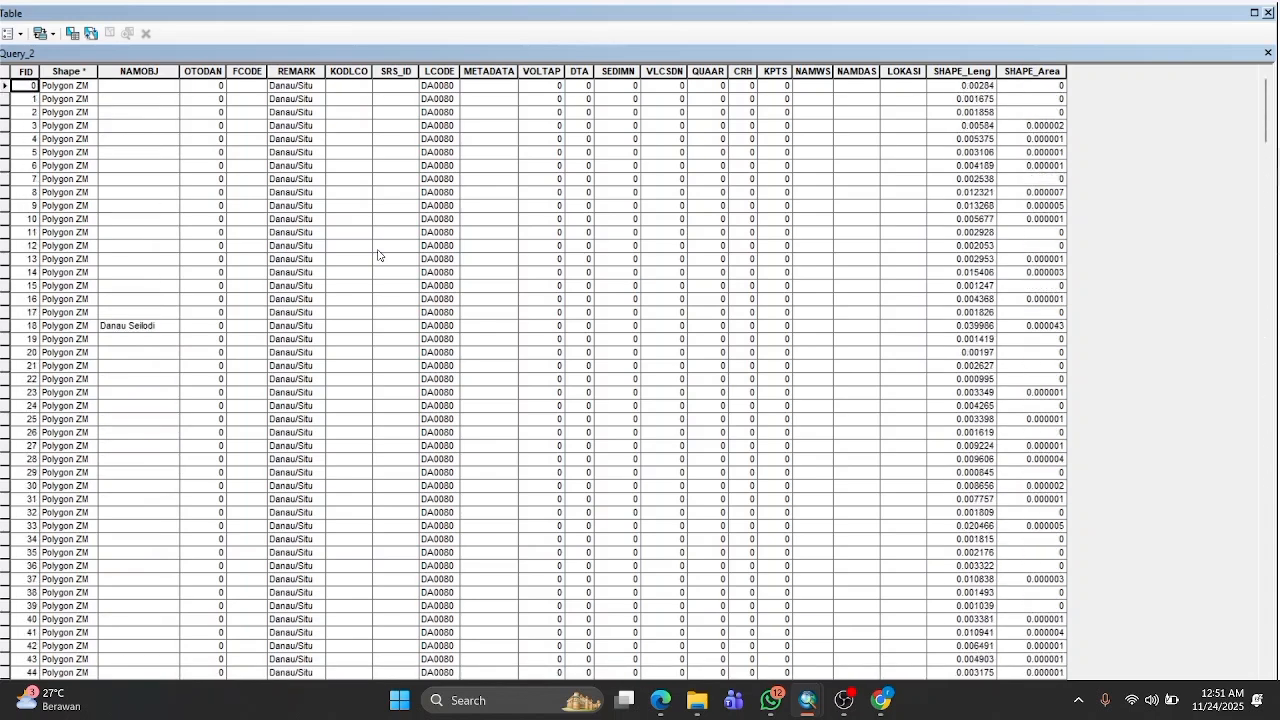
scroll(380, 260, down, 14)
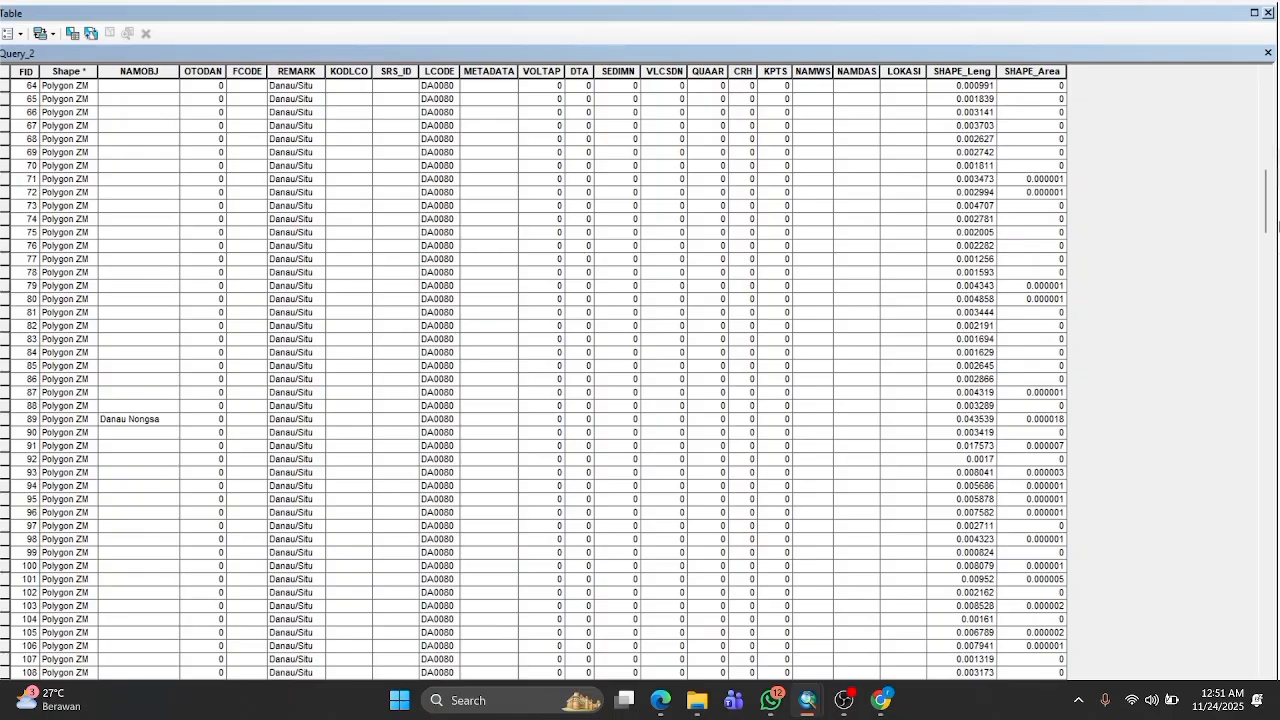
click(1268, 13)
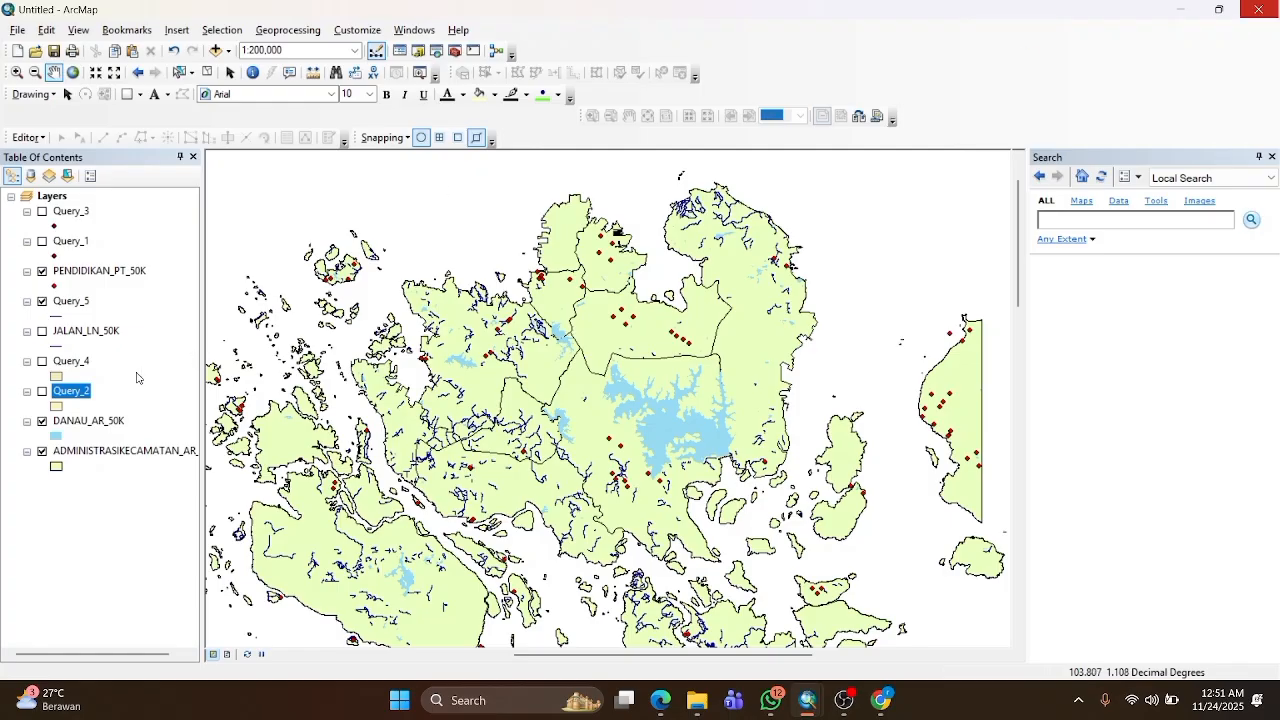
Open the Query_3 attribute table, look through the REMARK values of its education records, and close the table.
right_click(70, 211)
click(108, 254)
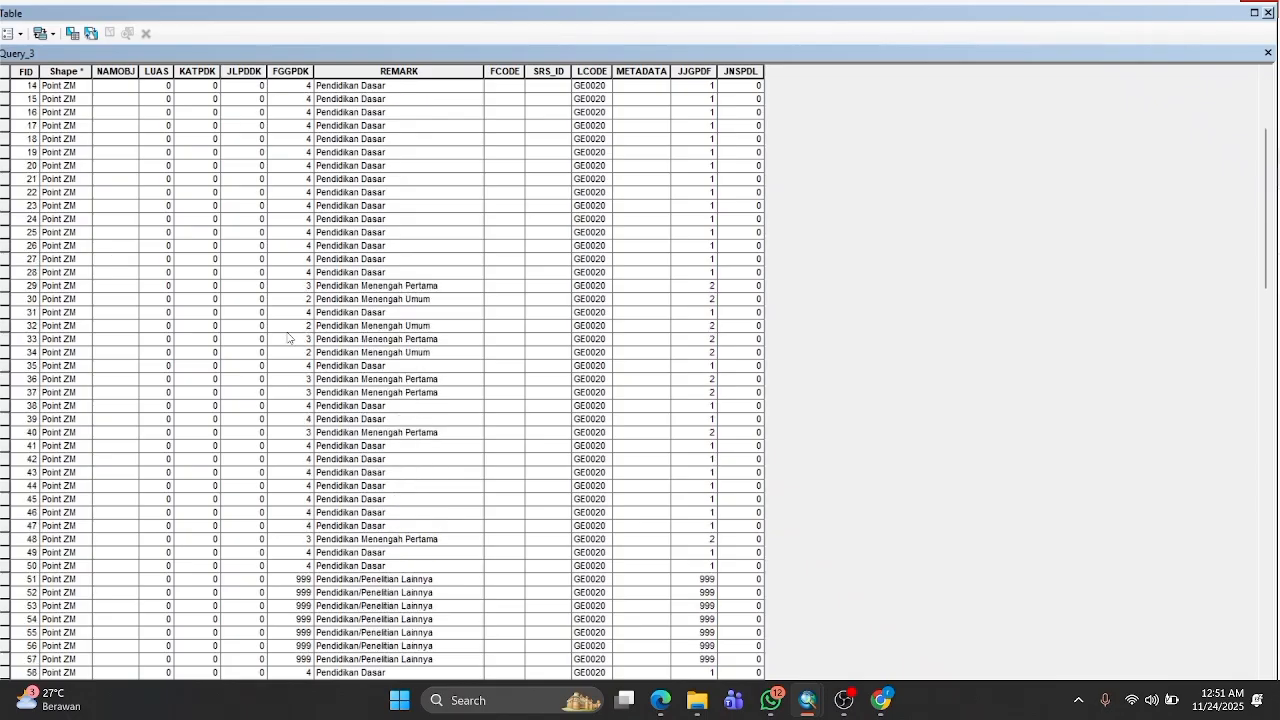
scroll(288, 338, down, 2)
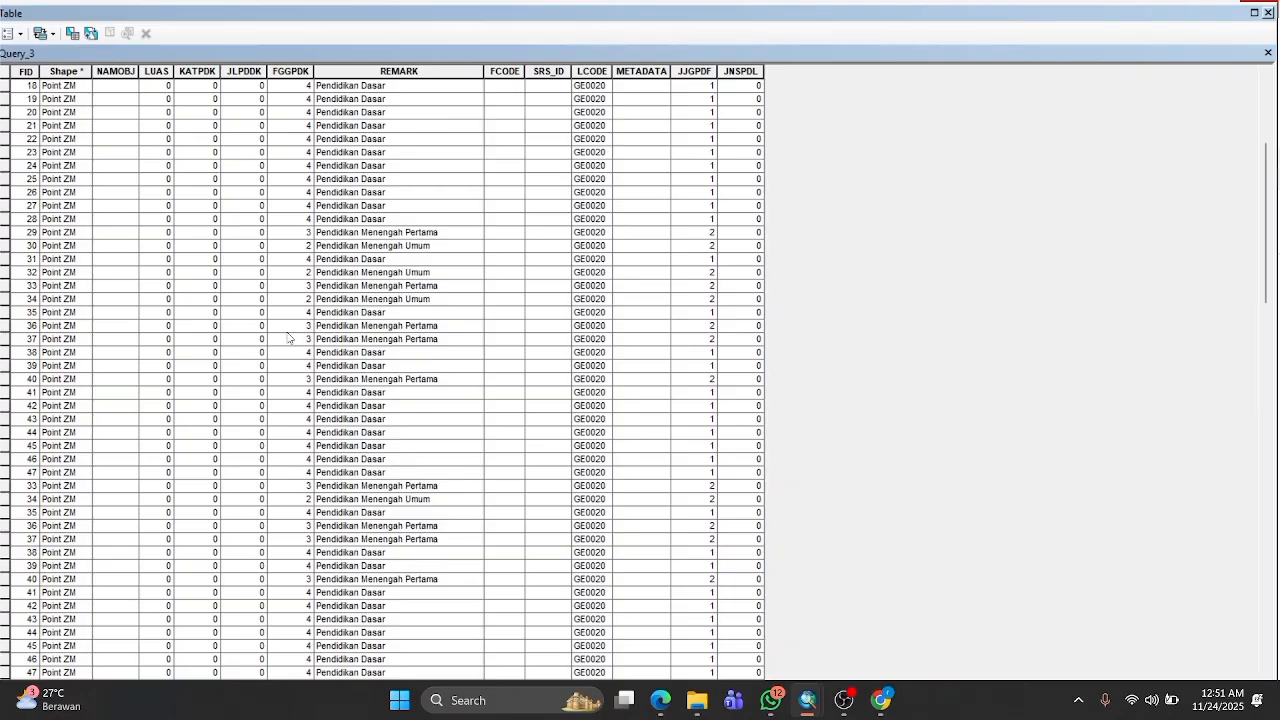
scroll(288, 338, up, 4)
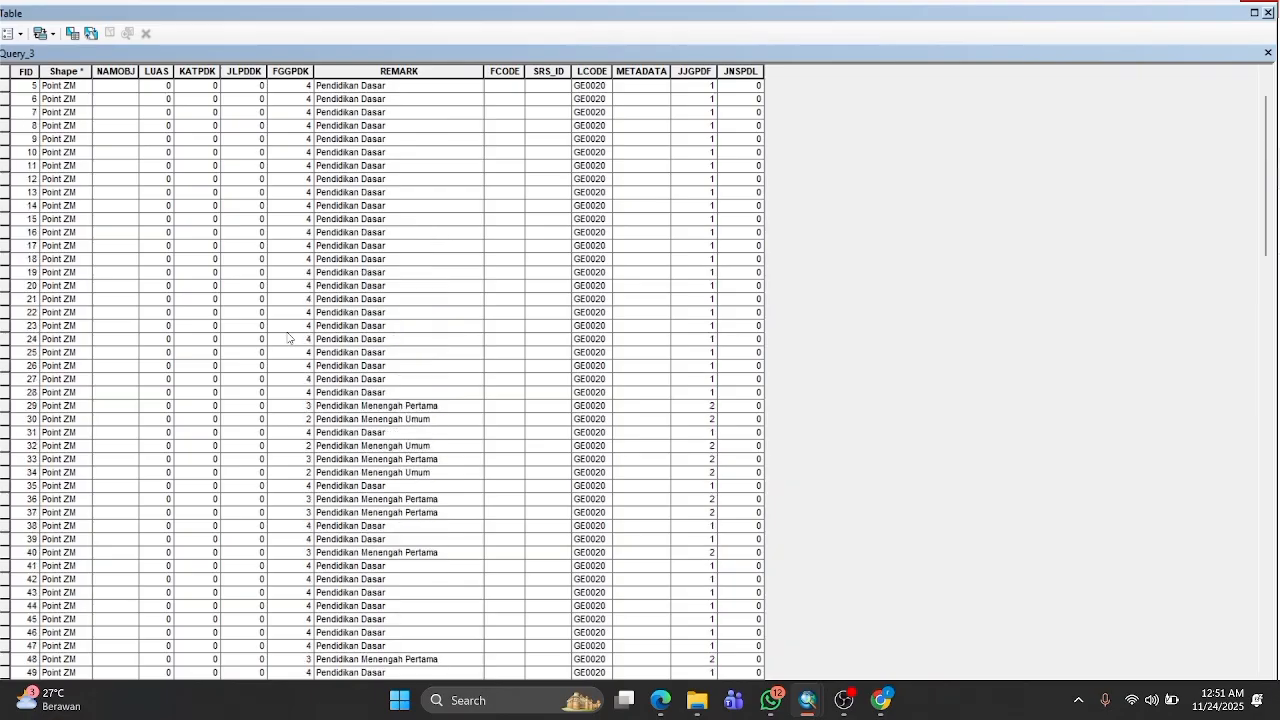
scroll(288, 338, down, 20)
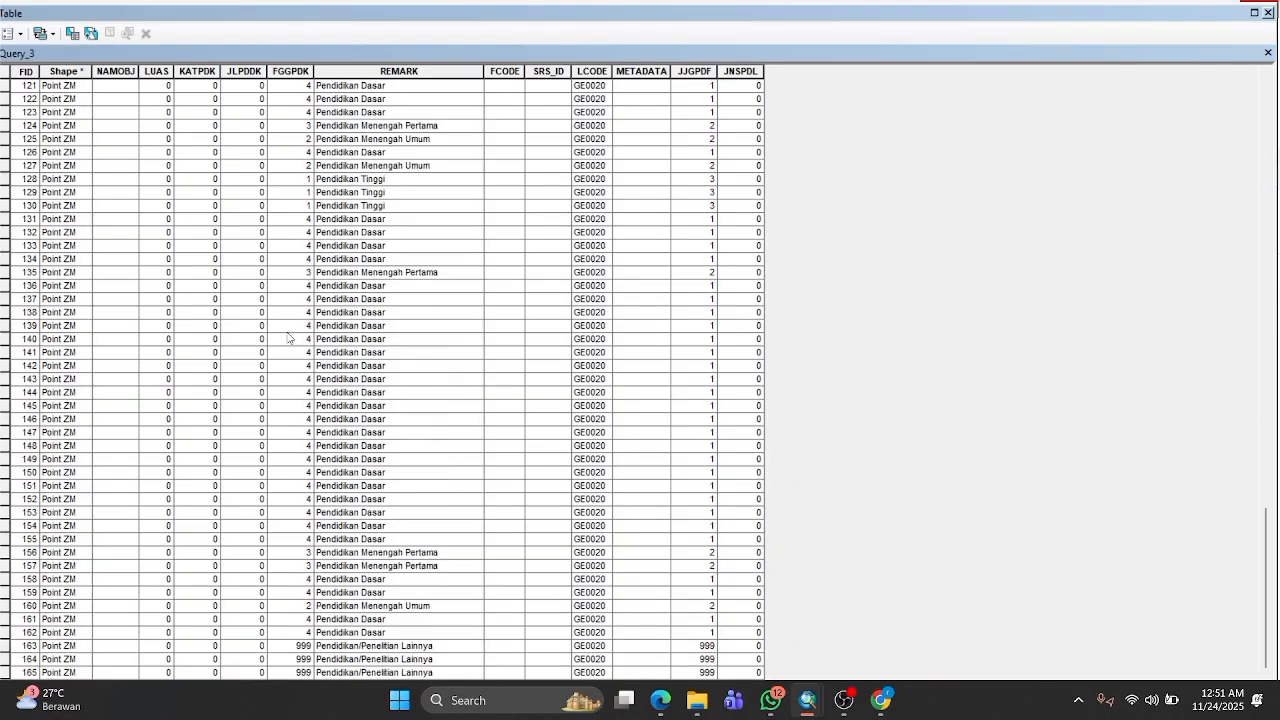
scroll(288, 338, up, 20)
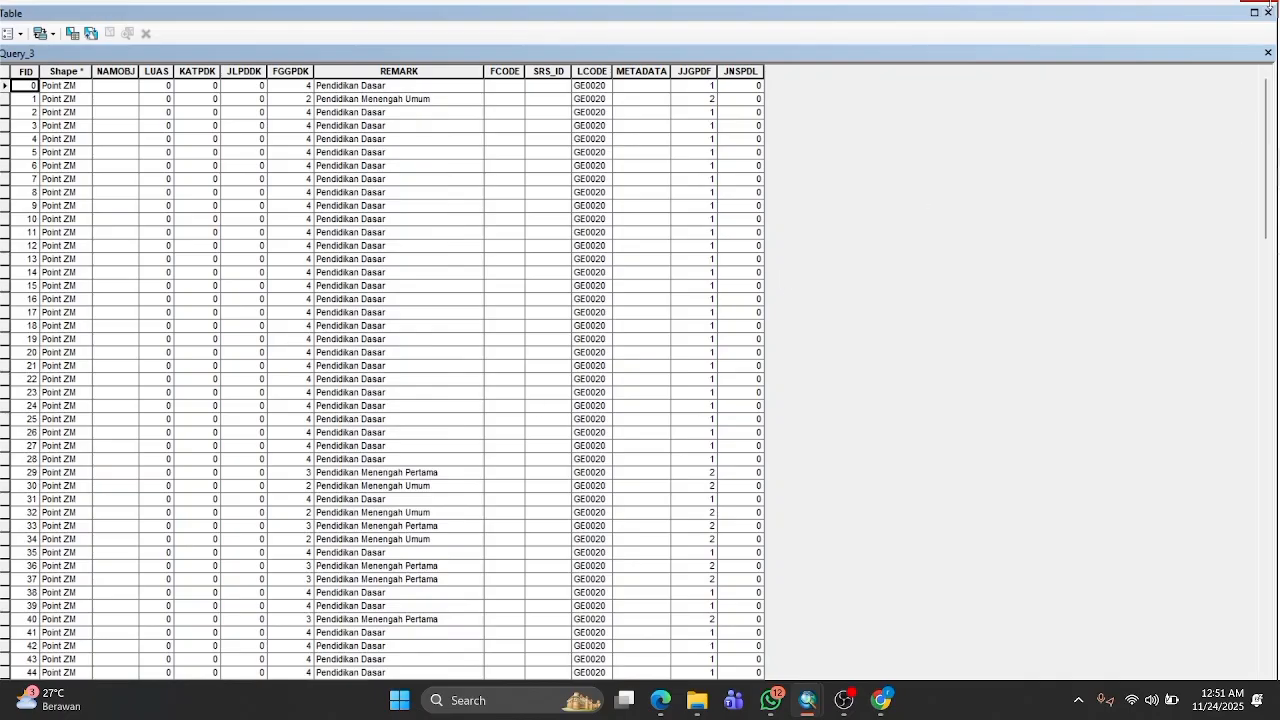
click(1268, 13)
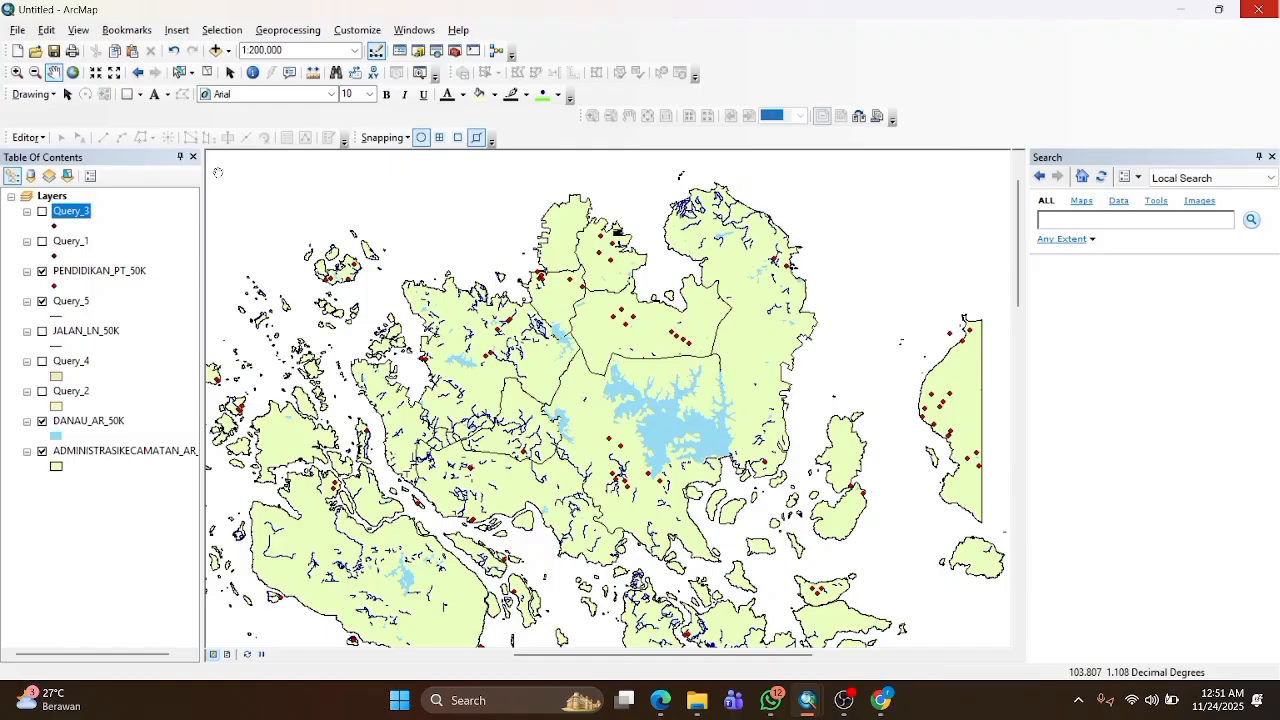
Open the Query_4 attribute table to check its lake record, and close the table.
right_click(60, 365)
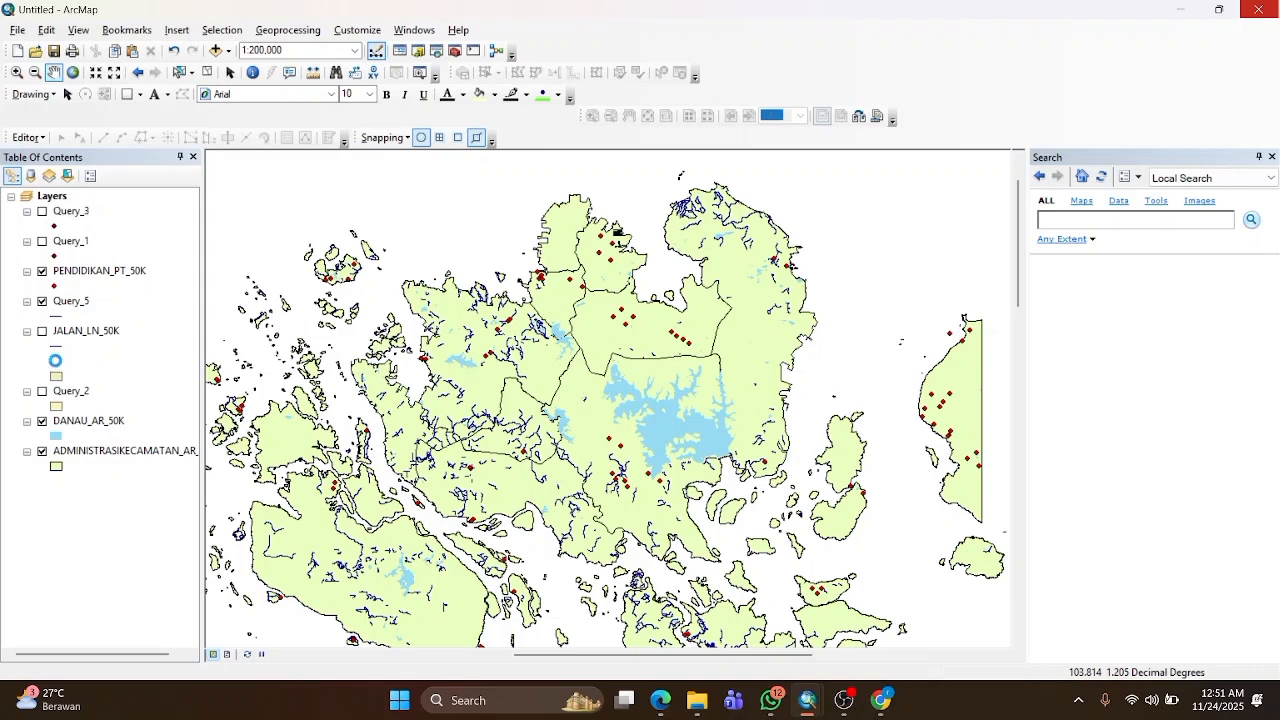
click(183, 52)
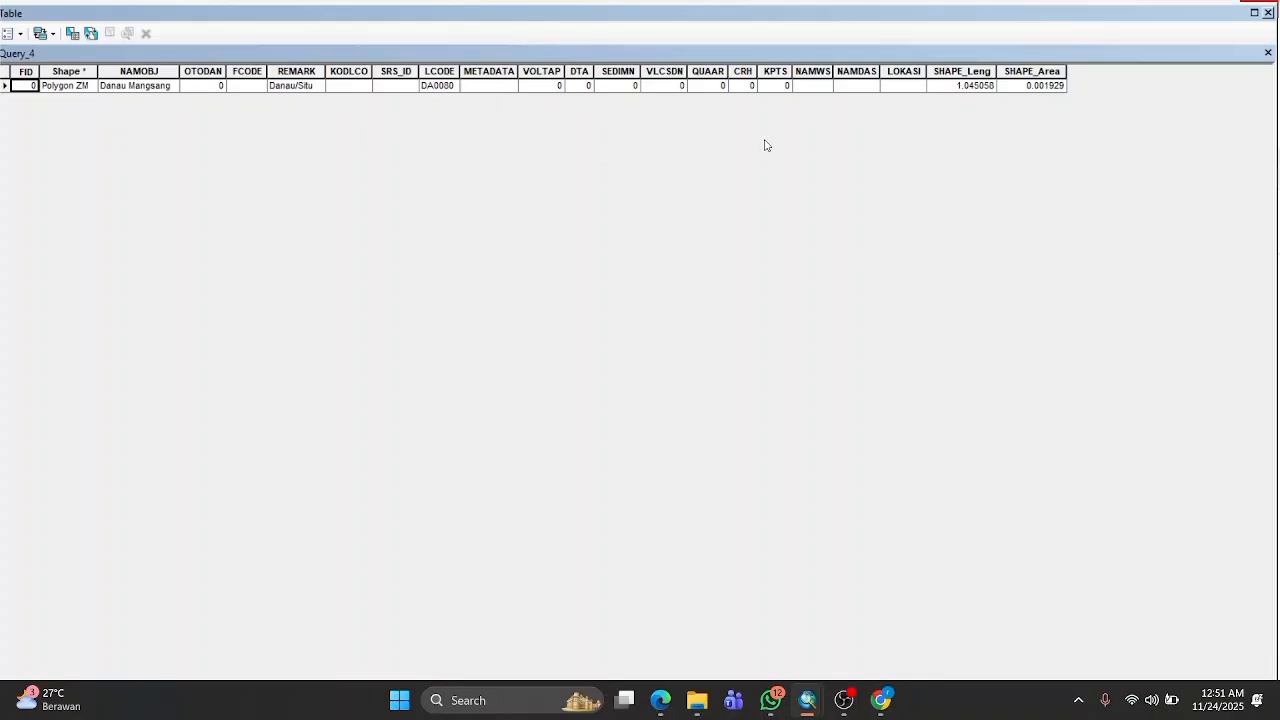
click(1268, 13)
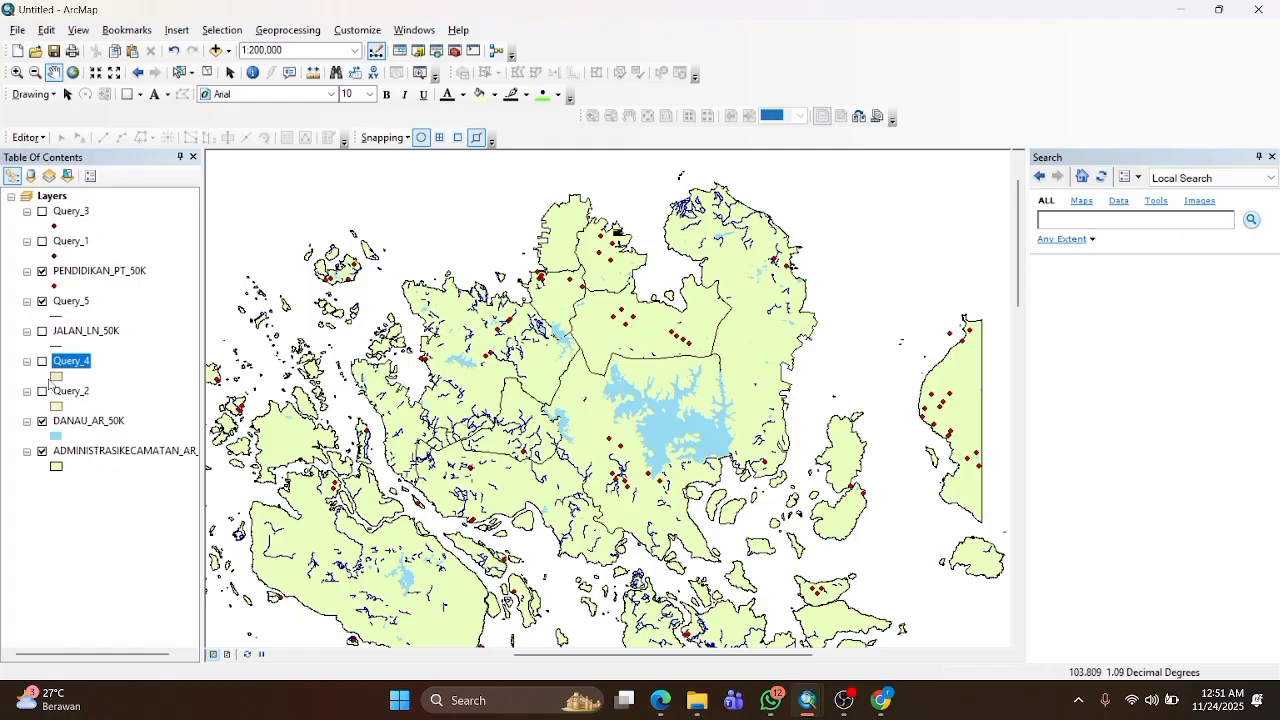
Open the Query_5 attribute table, look through the REMARK values of its road records, and close the table.
right_click(71, 303)
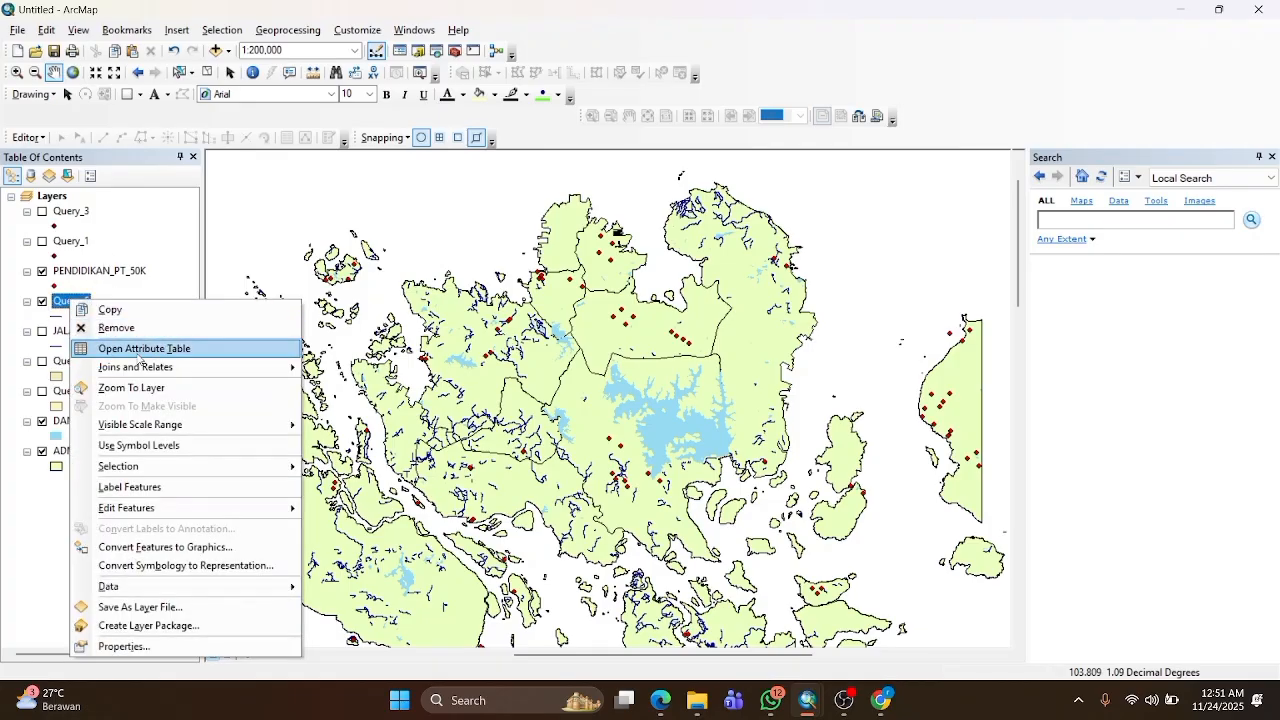
click(139, 349)
scroll(377, 191, down, 9)
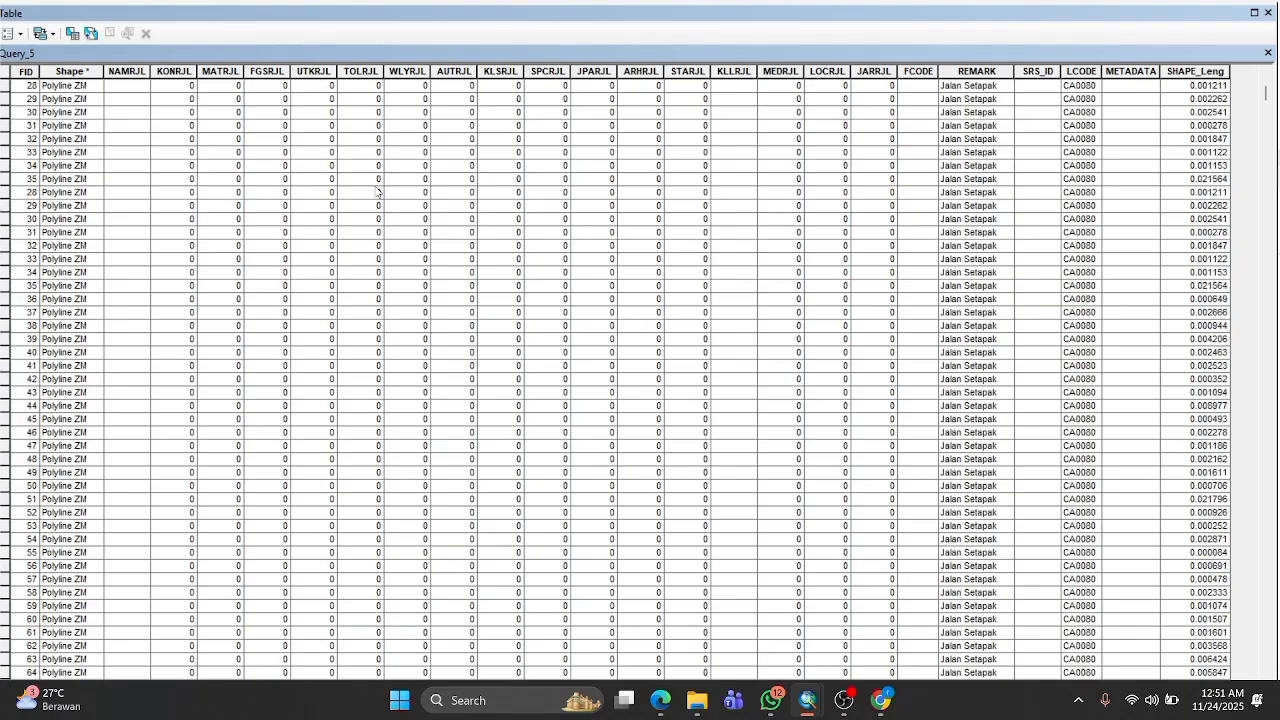
scroll(377, 191, down, 14)
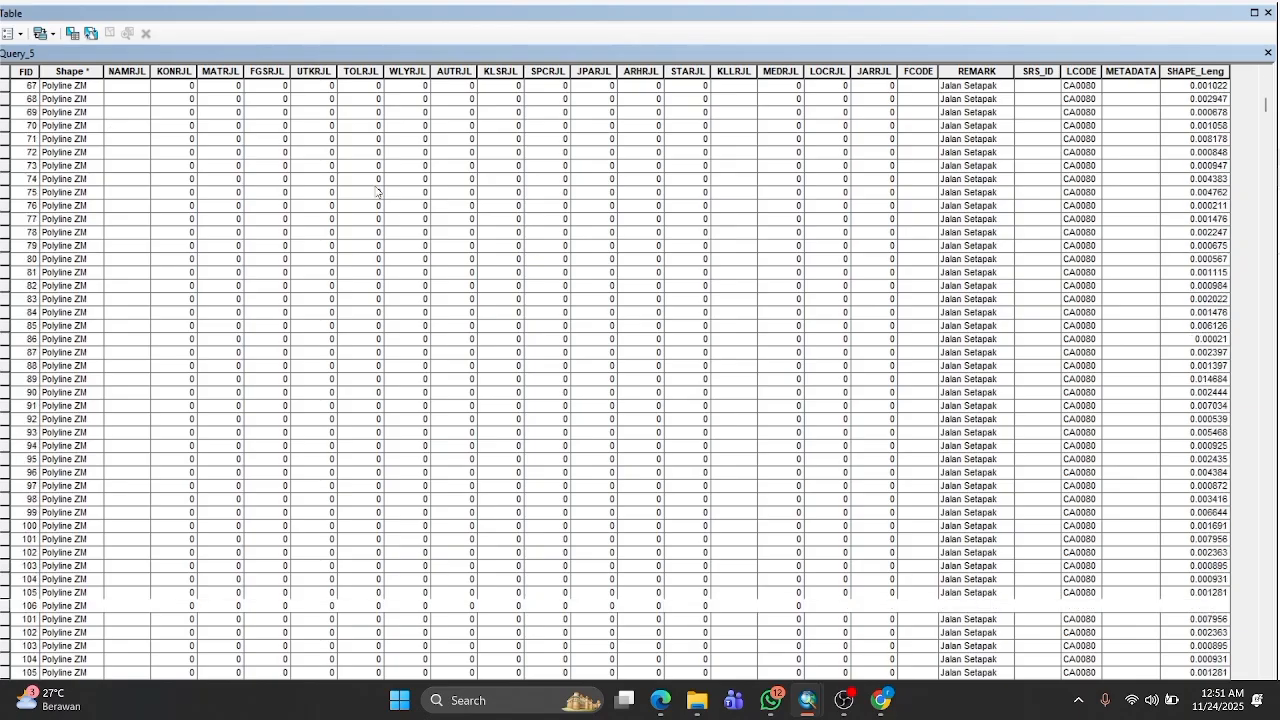
scroll(377, 191, up, 17)
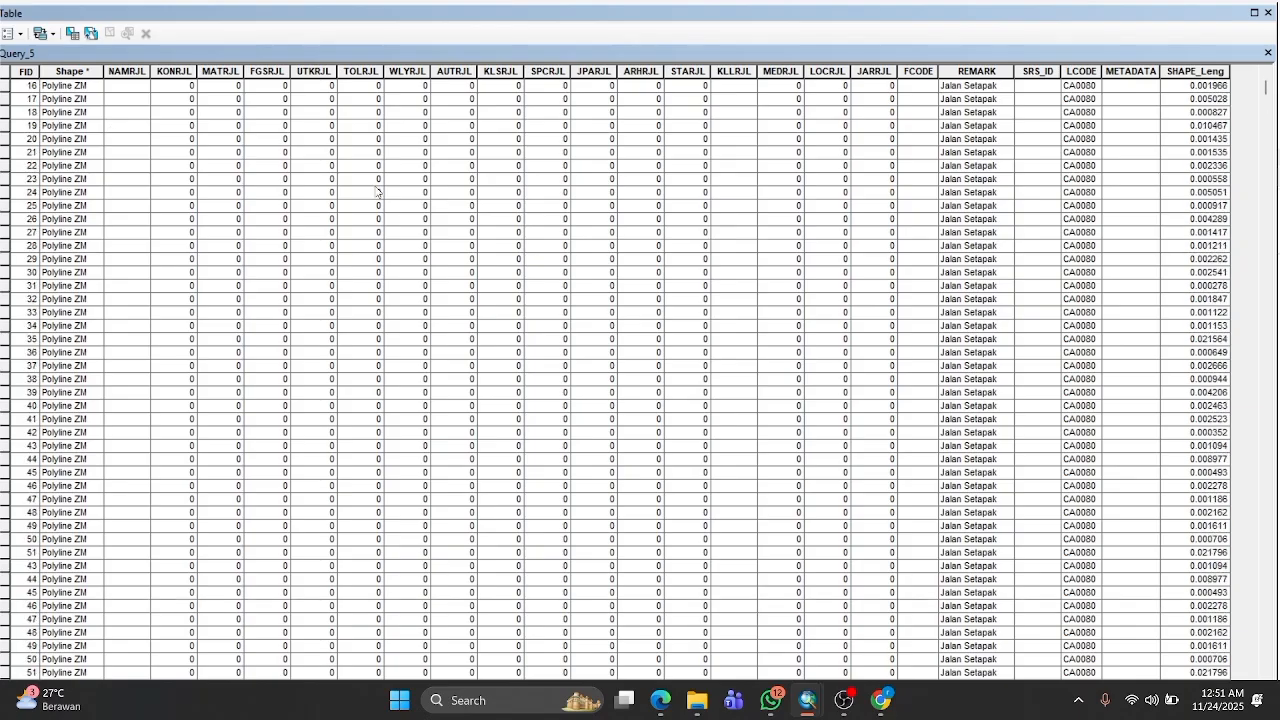
scroll(377, 191, down, 20)
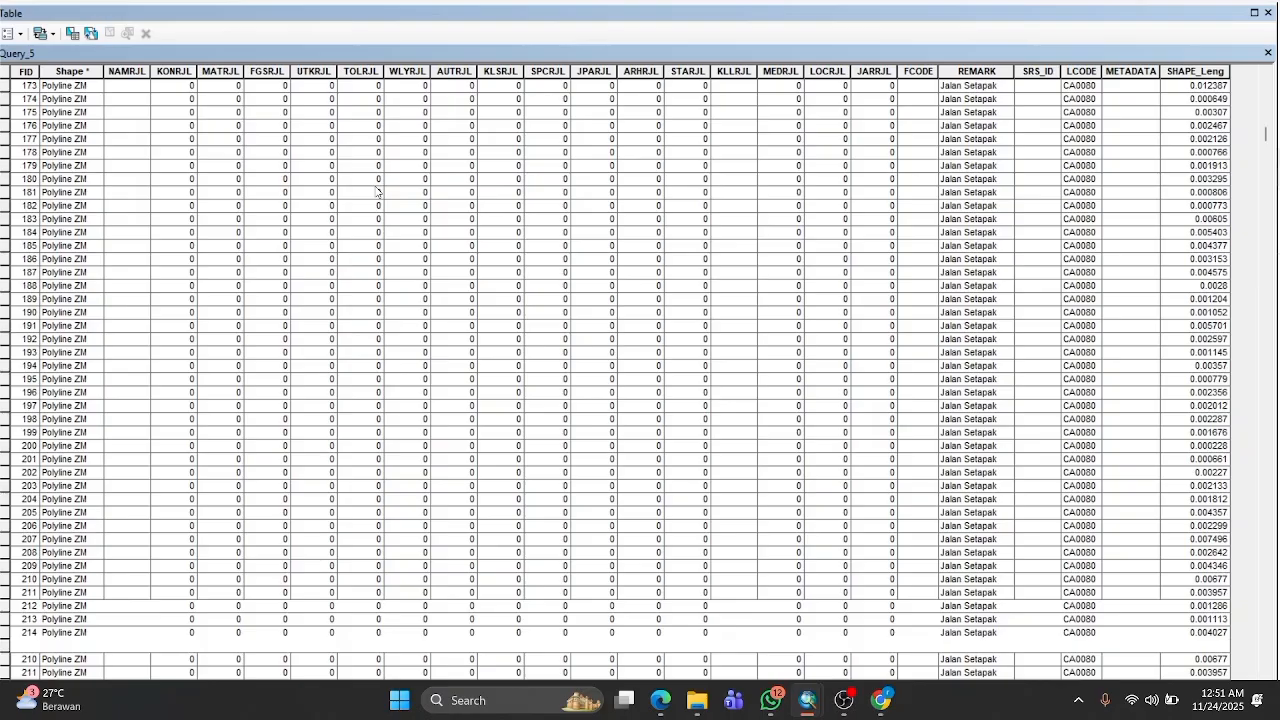
scroll(913, 372, down, 20)
scroll(913, 372, down, 4)
scroll(994, 369, up, 20)
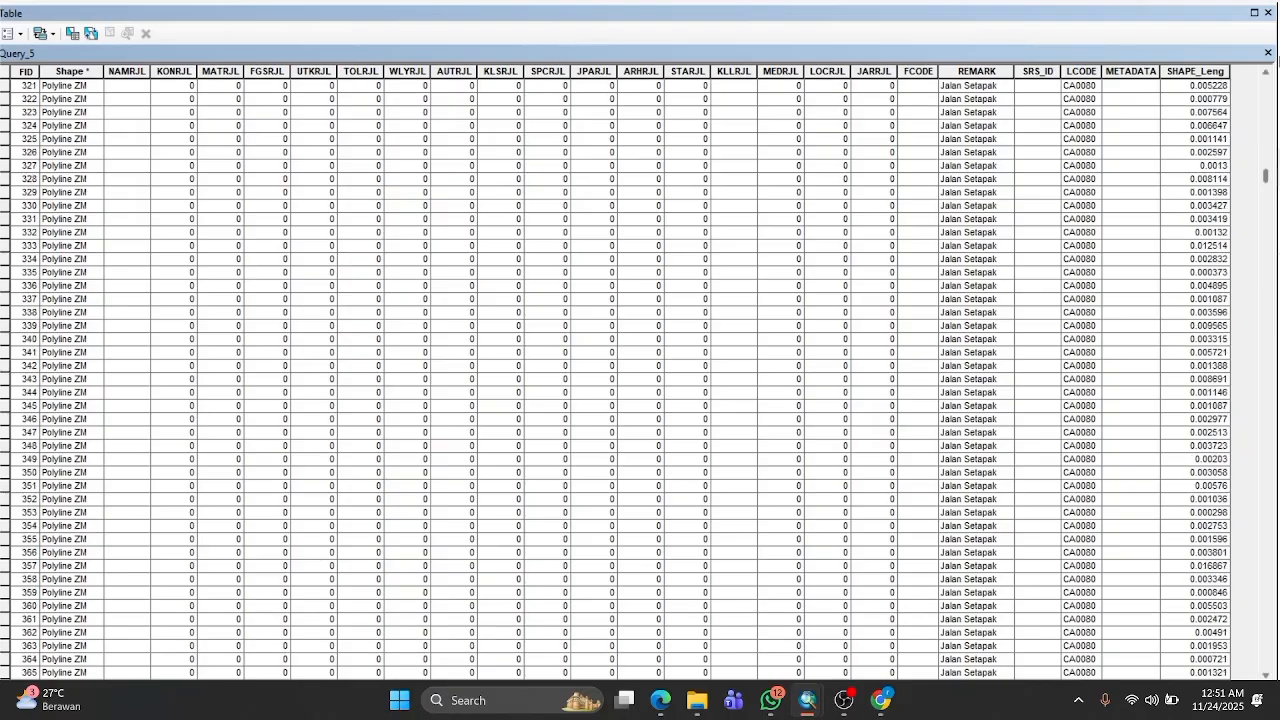
click(1267, 13)
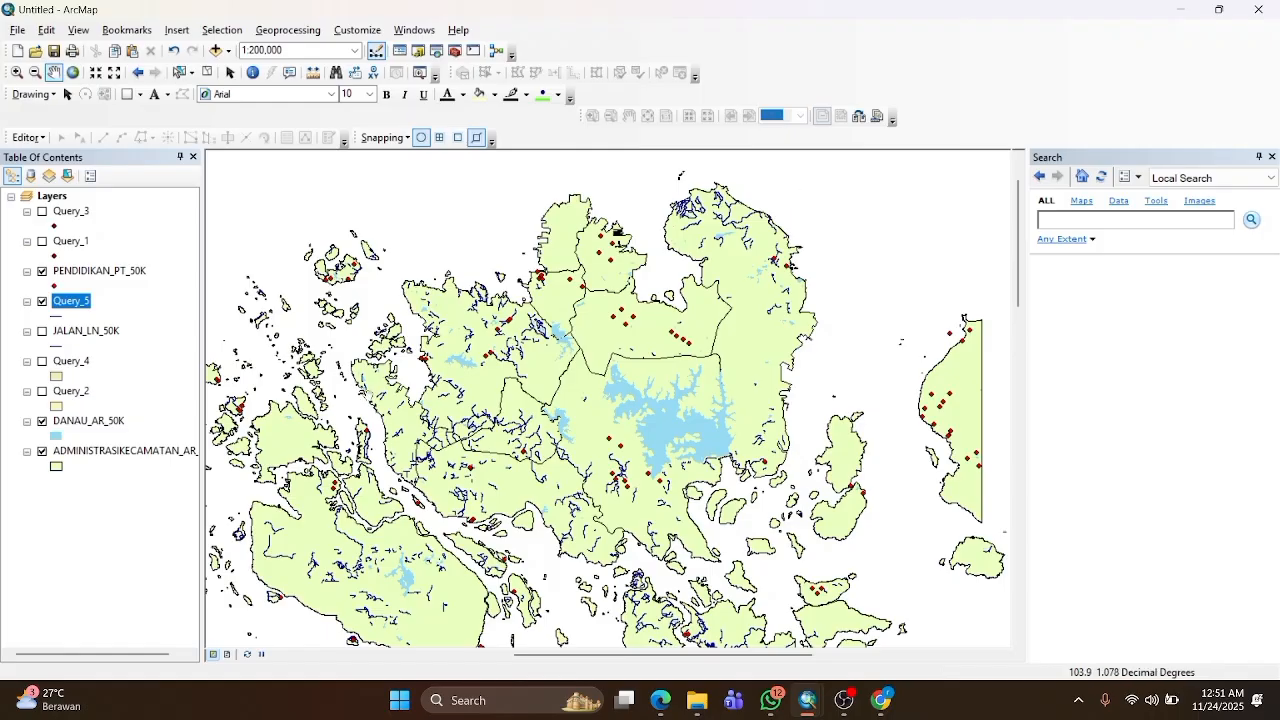
Hide the DANAU_AR_50K and PENDIDIKAN_PT_50K layers and show Query_1, Query_2, Query_3 and Query_4 on the map.
click(80, 484)
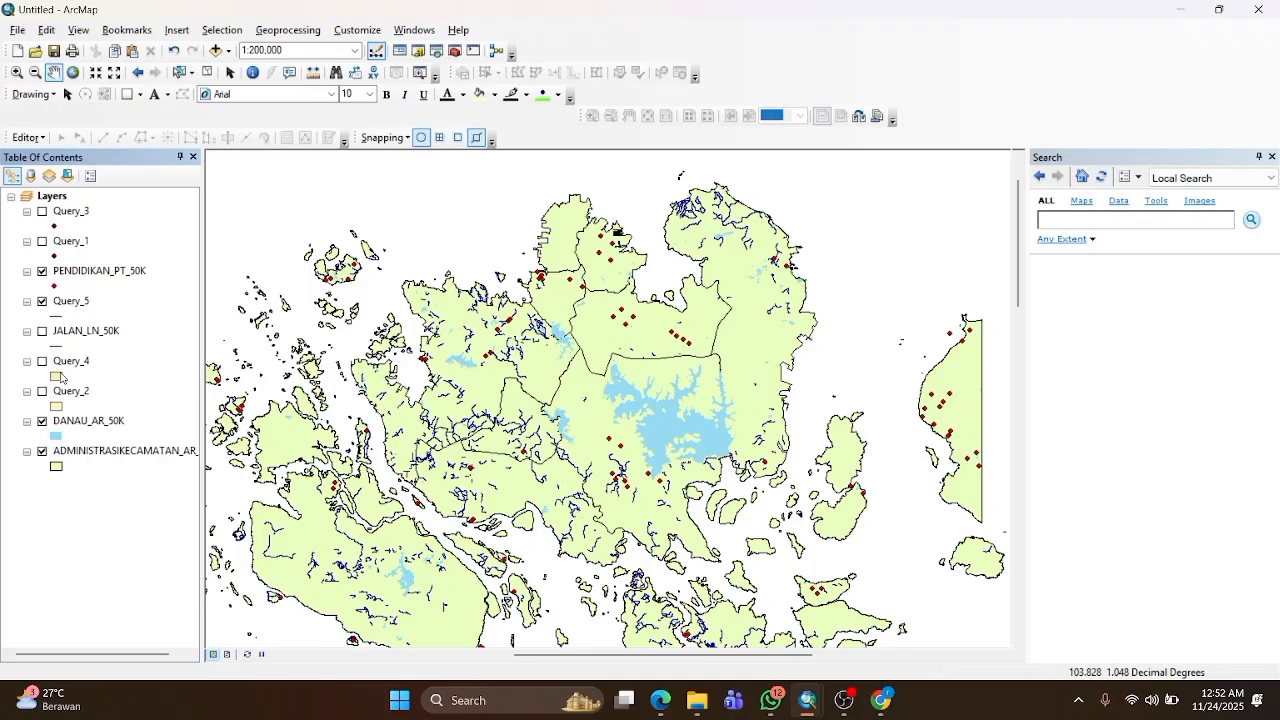
click(42, 421)
click(42, 391)
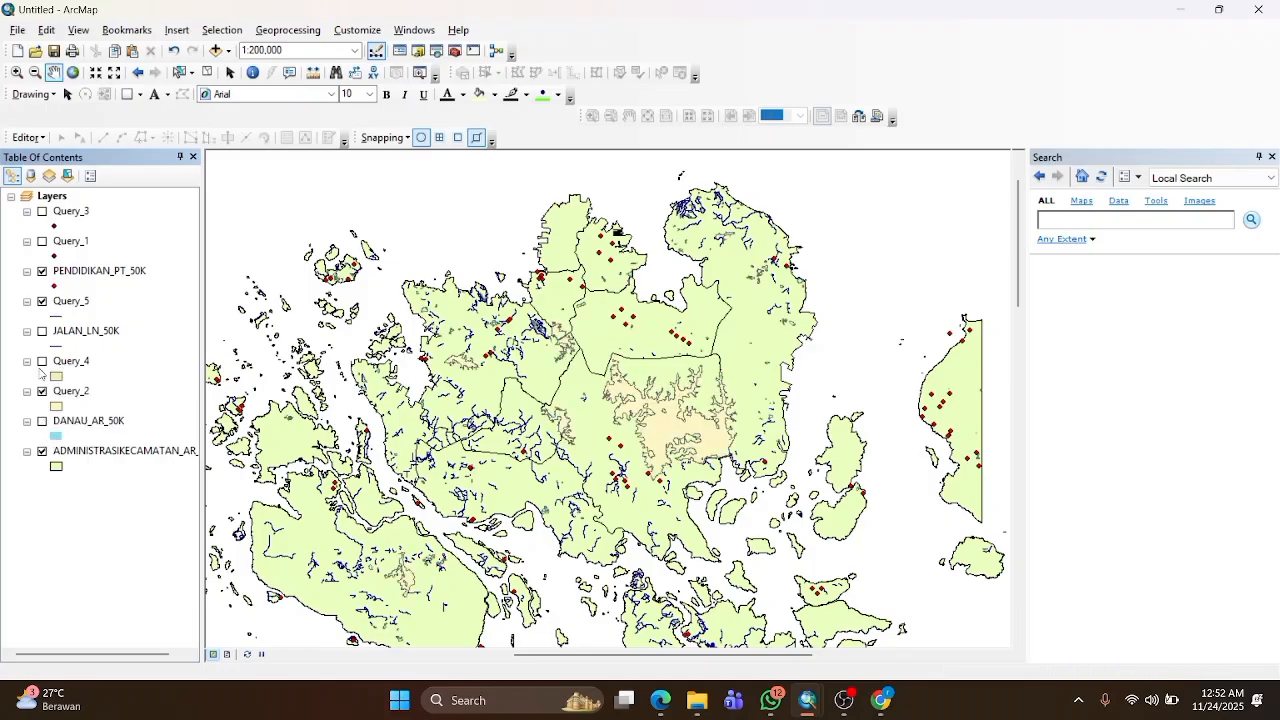
click(42, 361)
click(42, 271)
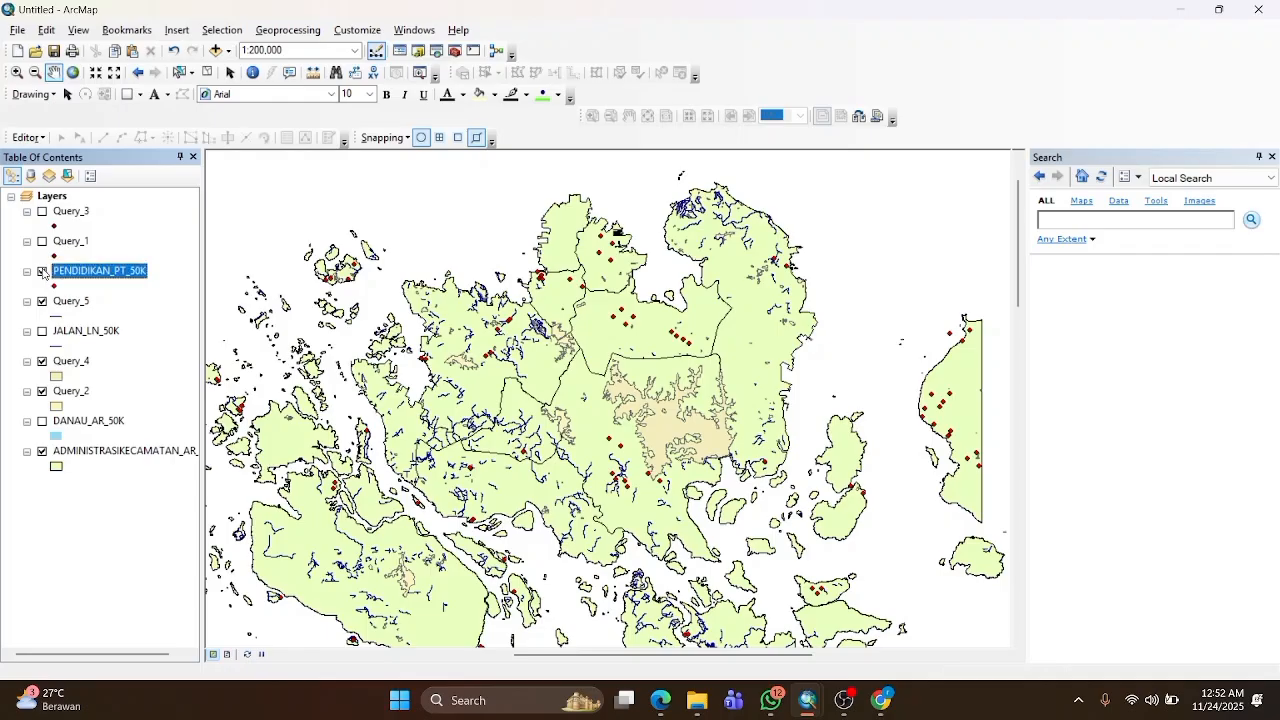
click(42, 242)
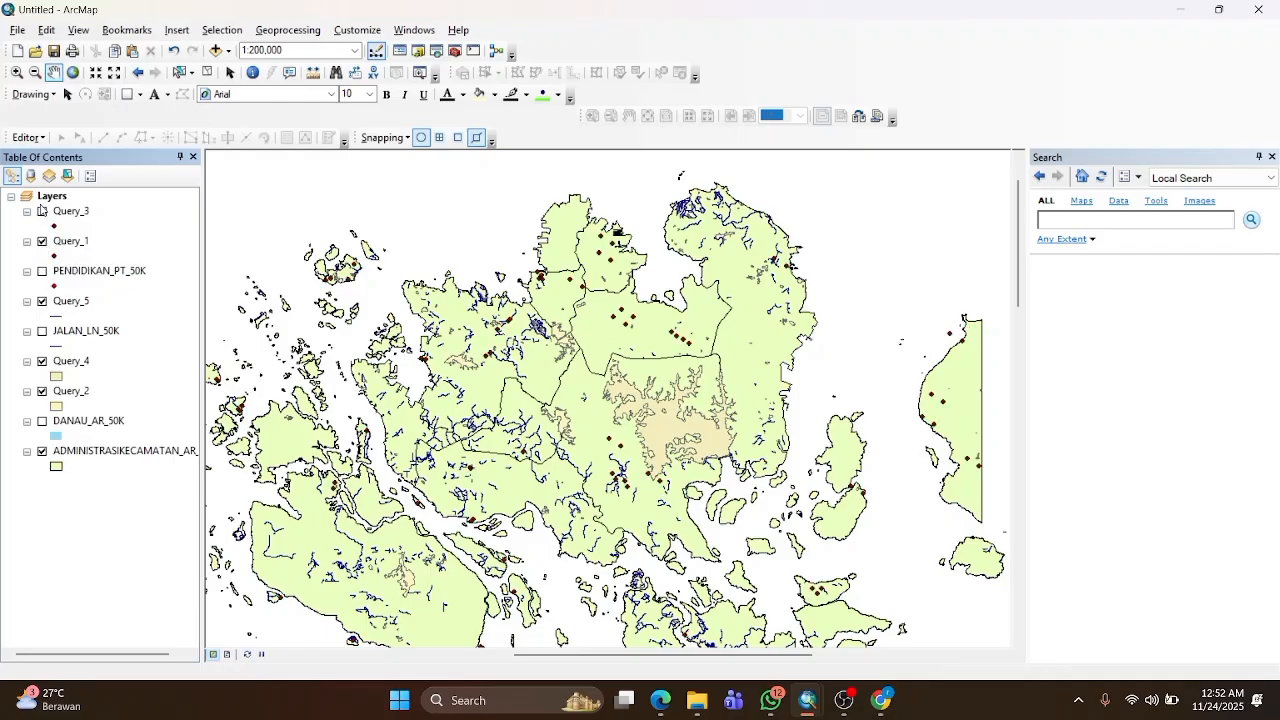
click(42, 211)
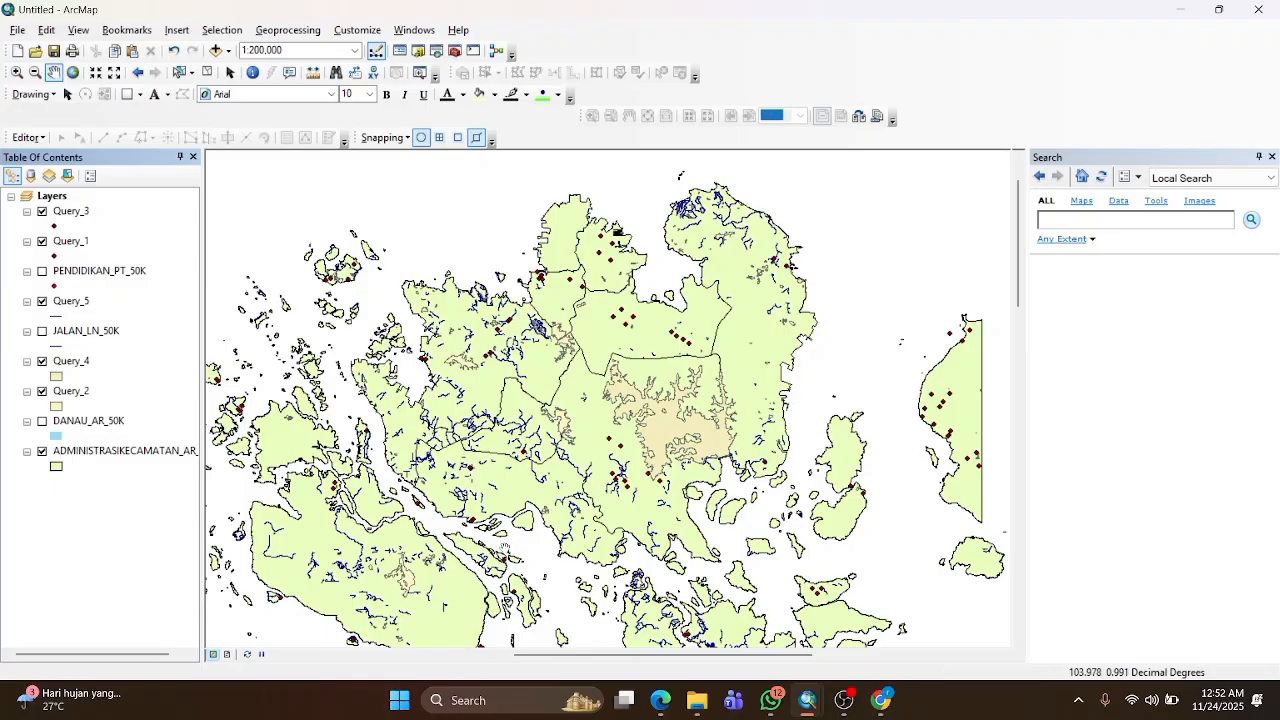
Examine the exported education, lake and road query layers across the main island and the surrounding islands.
drag(480, 556, 405, 384)
drag(517, 508, 353, 356)
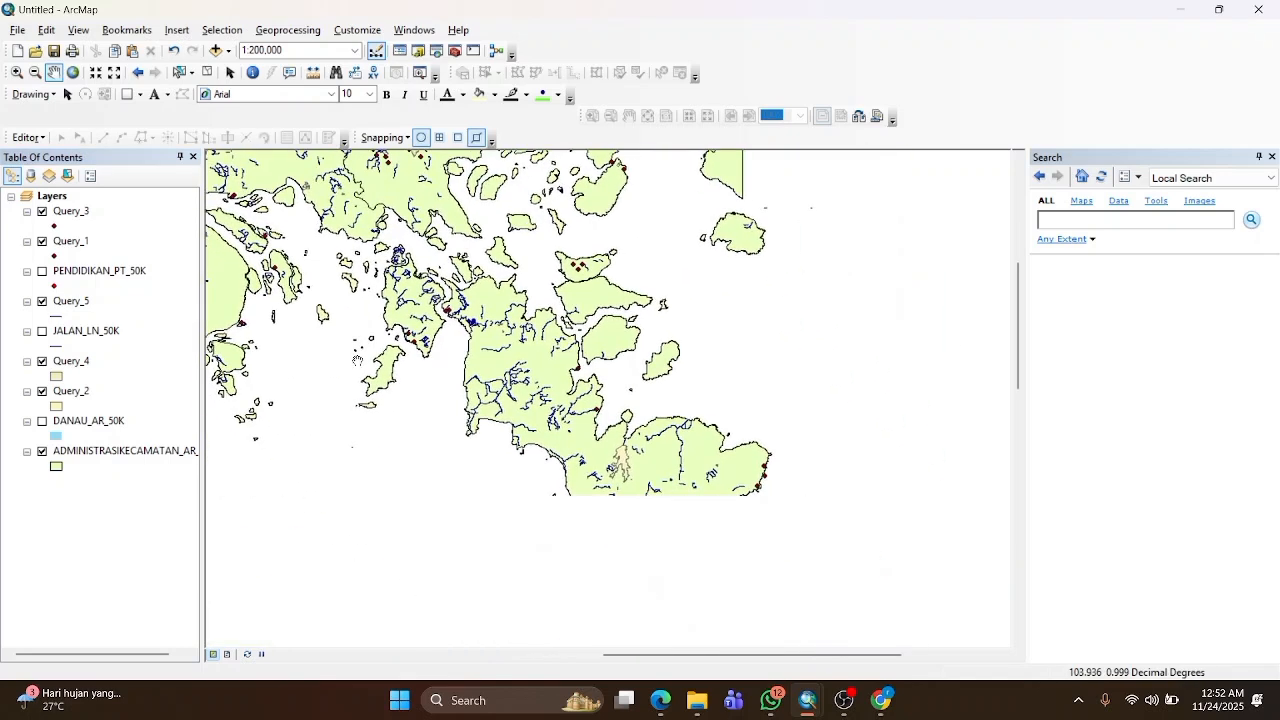
drag(630, 537, 426, 306)
drag(455, 367, 650, 645)
drag(517, 340, 483, 508)
drag(590, 503, 506, 503)
drag(342, 375, 628, 372)
drag(356, 467, 570, 334)
drag(590, 474, 436, 306)
drag(366, 404, 402, 146)
drag(546, 206, 346, 470)
drag(599, 368, 580, 560)
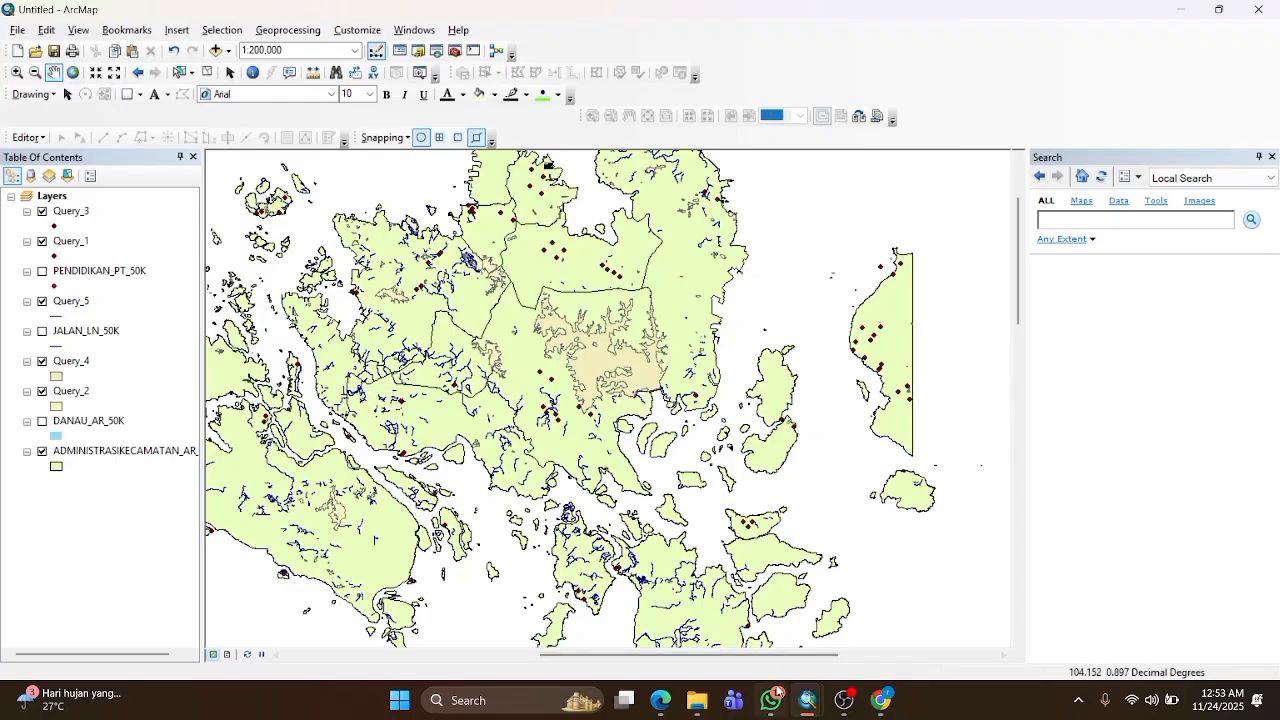
mouse_move(779, 699)
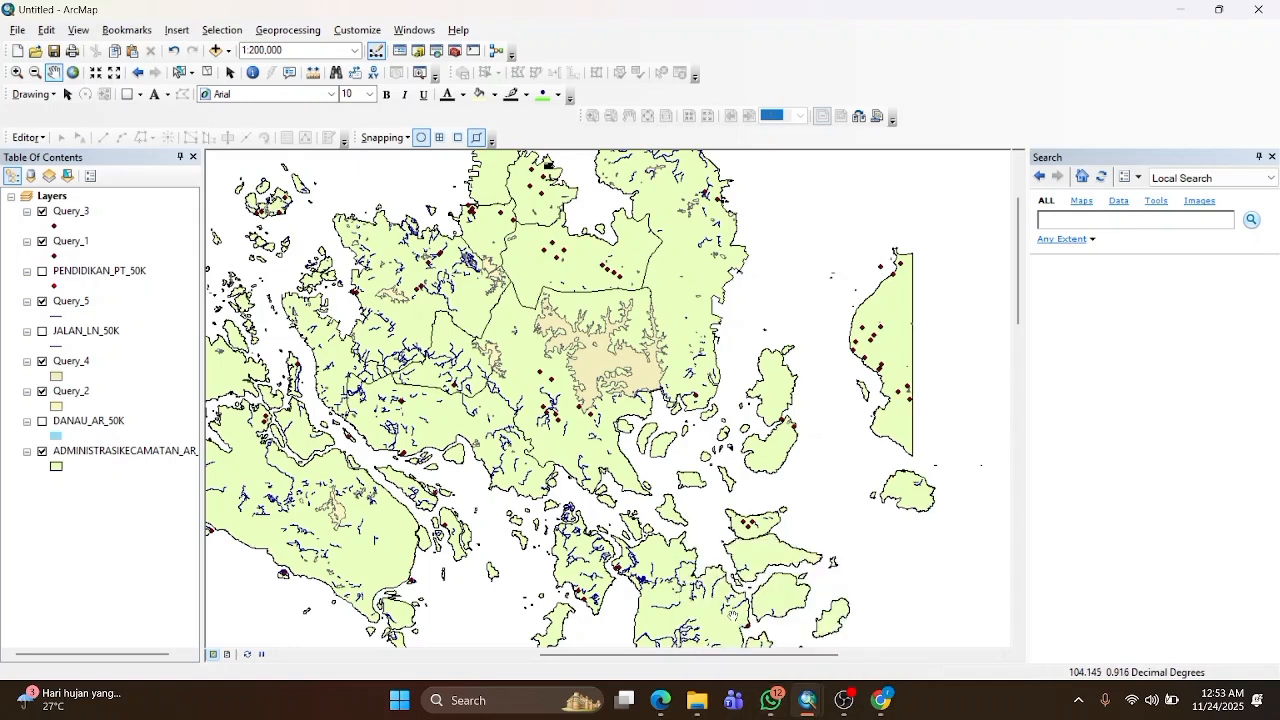
mouse_move(844, 702)
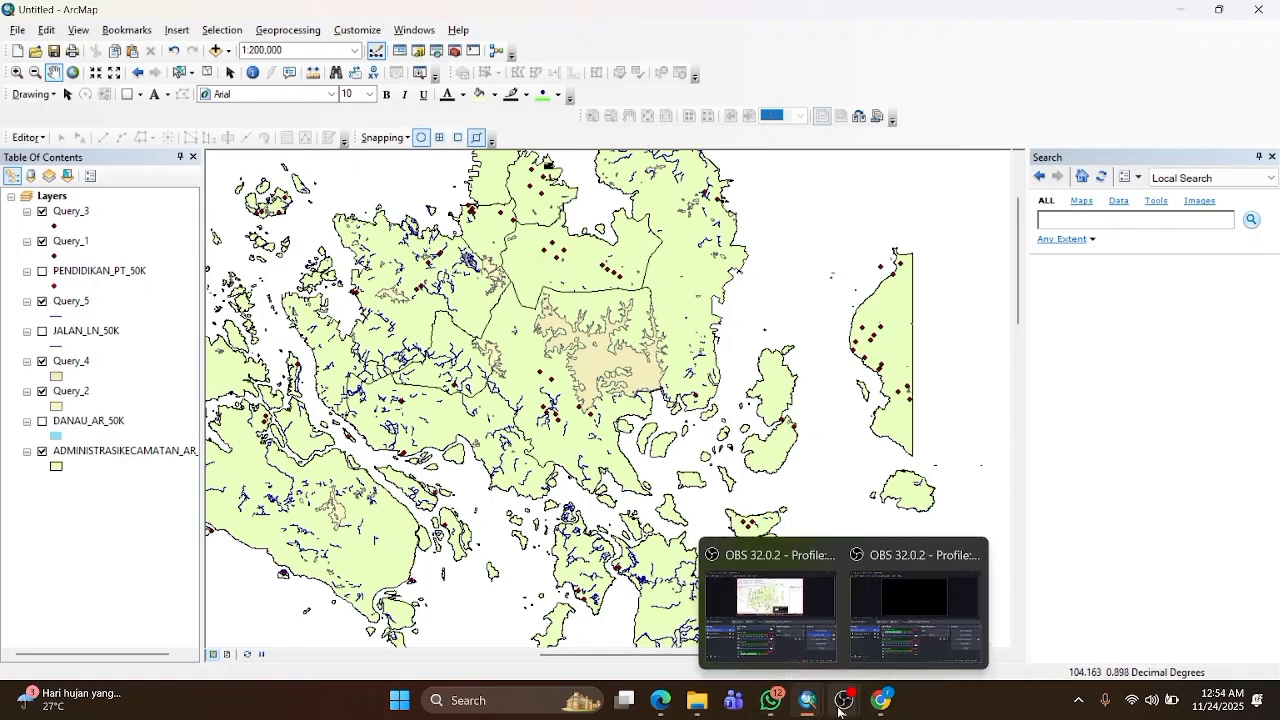